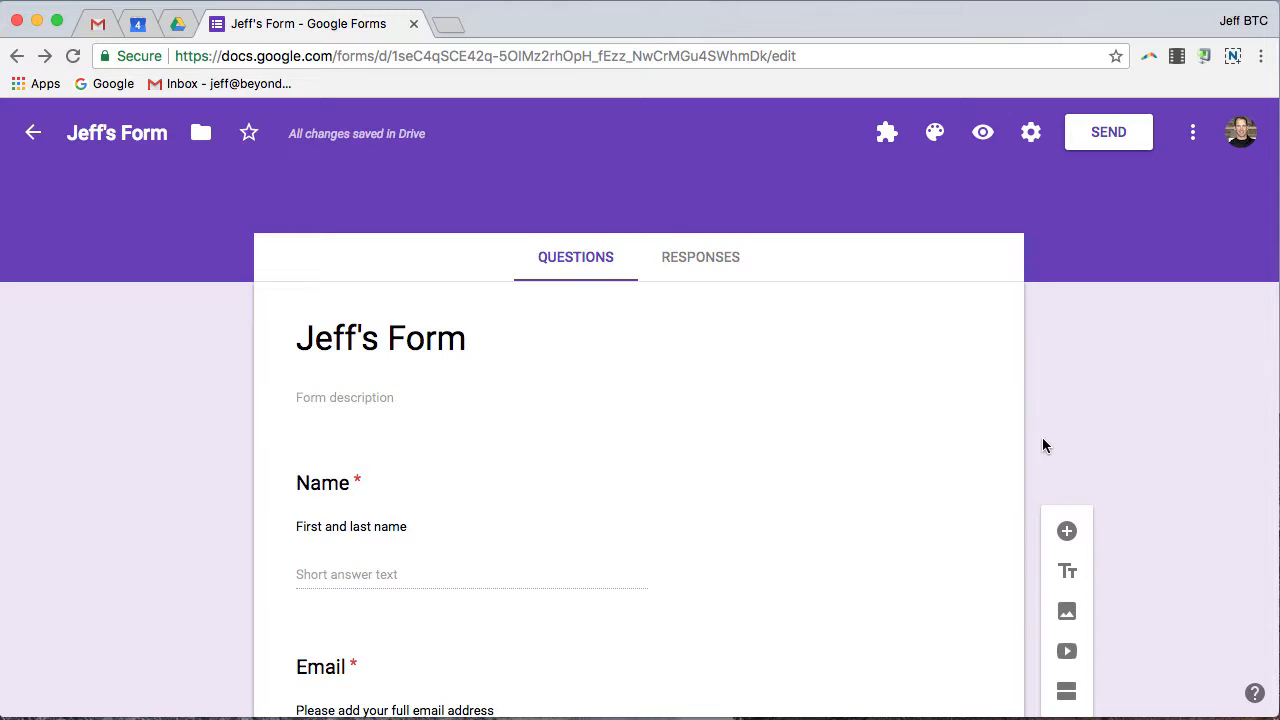
Step: Add a linear scale question titled "I can count to 100" after the colour checkboxes question
{"action": "scroll", "coordinate": [1040, 445], "scroll_direction": "down", "scroll_amount": 20}
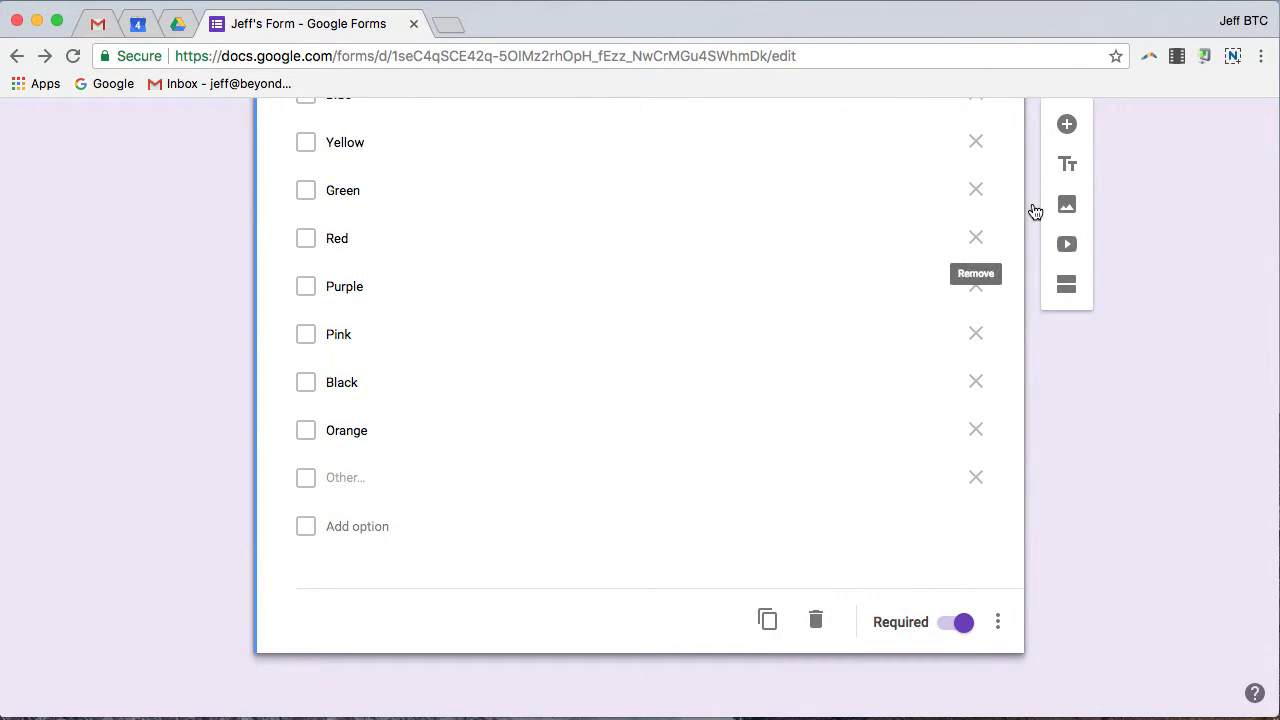
{"action": "left_click", "coordinate": [1068, 126]}
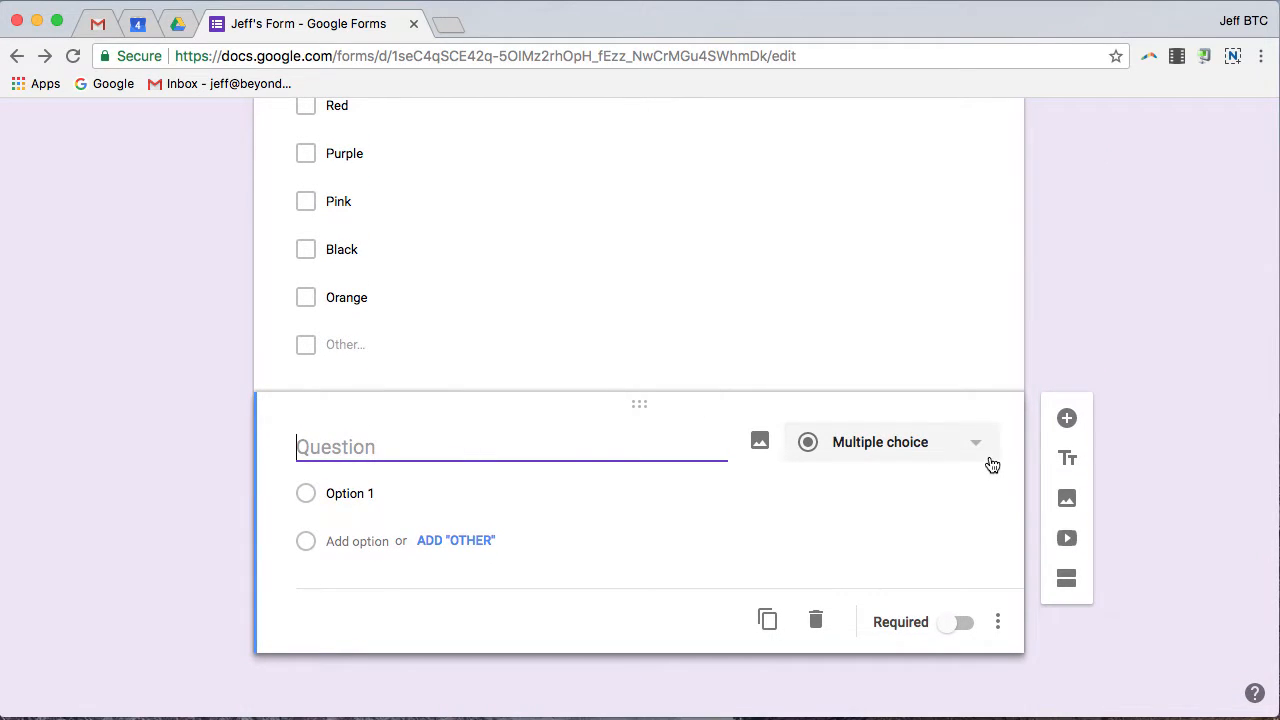
{"action": "left_click", "coordinate": [929, 447]}
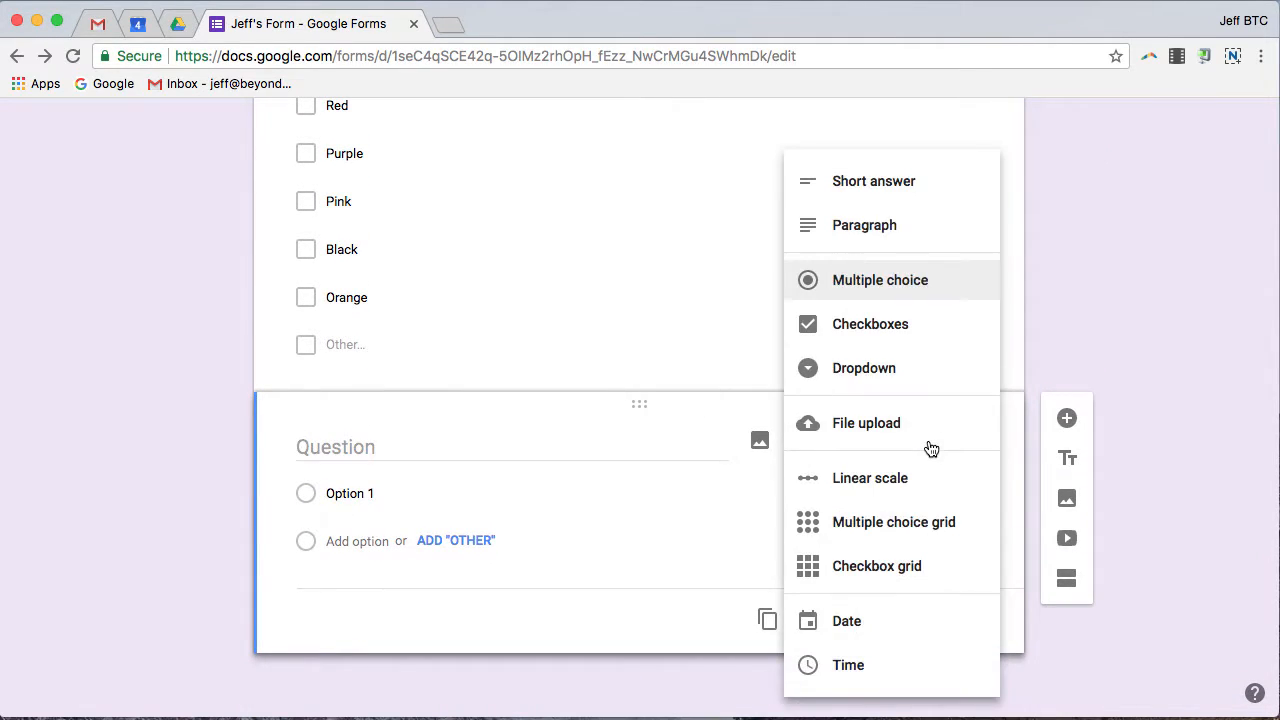
{"action": "left_click", "coordinate": [866, 485]}
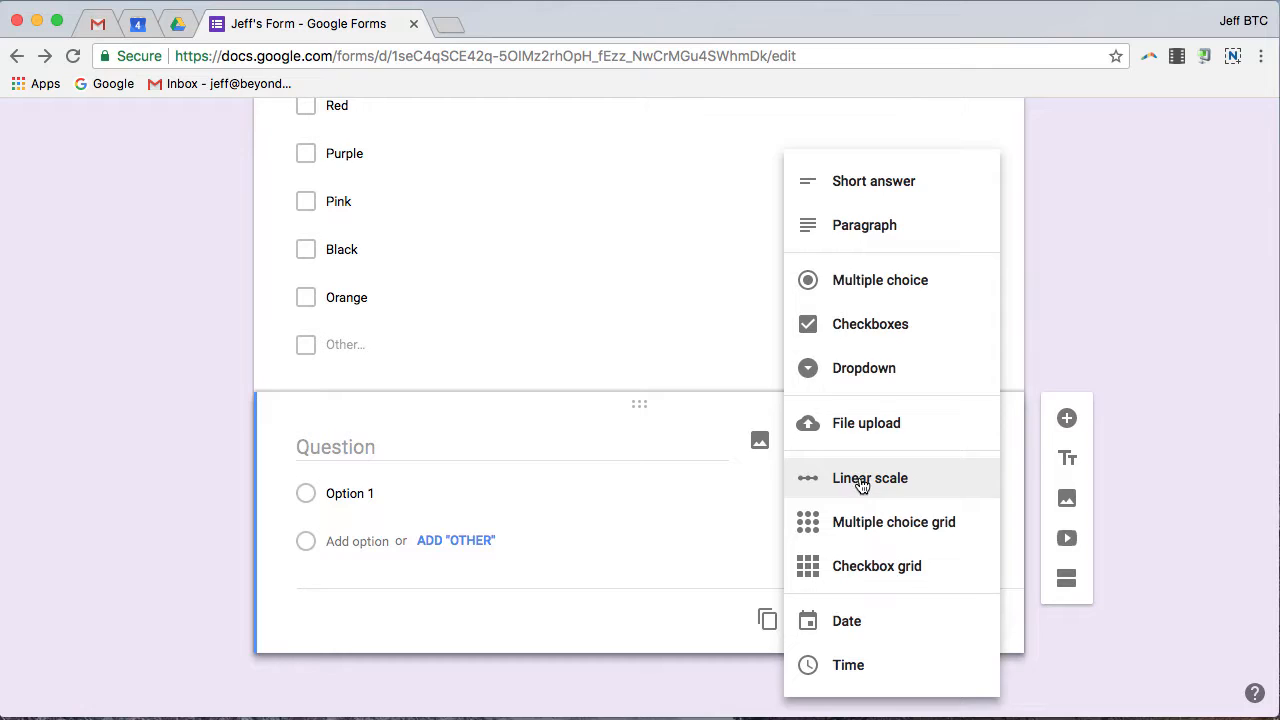
{"action": "left_click", "coordinate": [370, 450]}
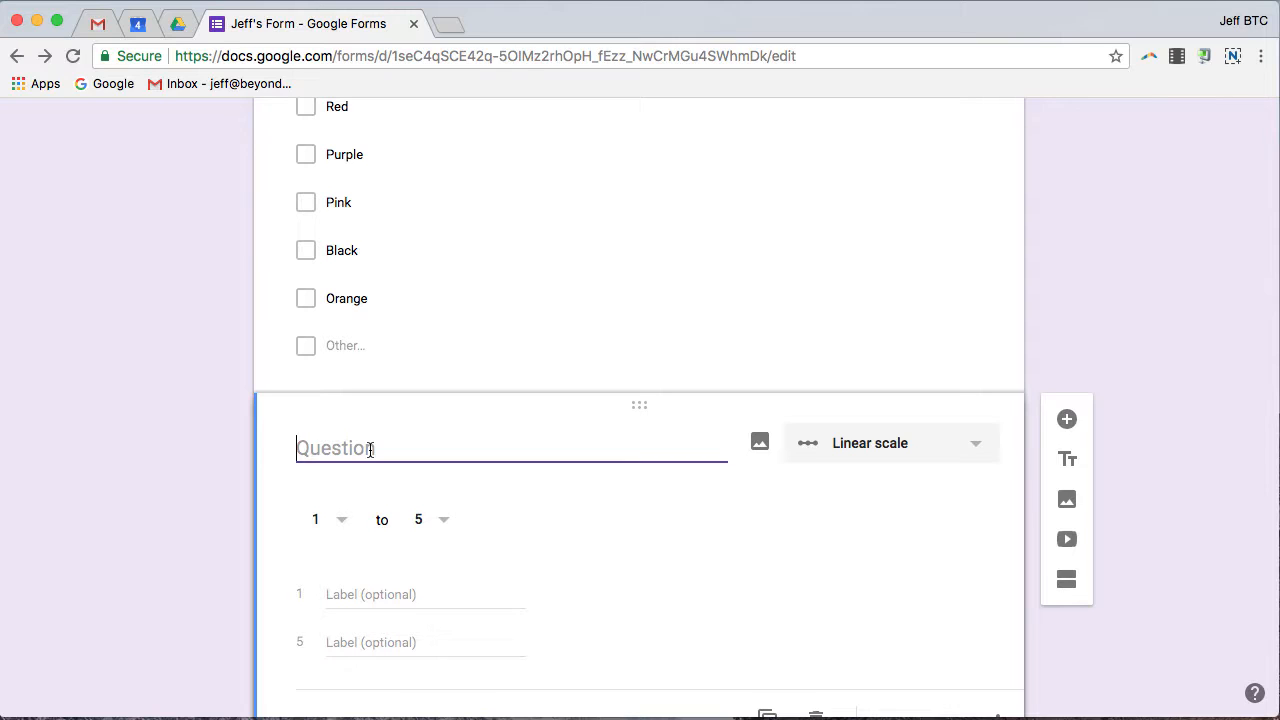
{"action": "type", "text": "I can count to 100"}
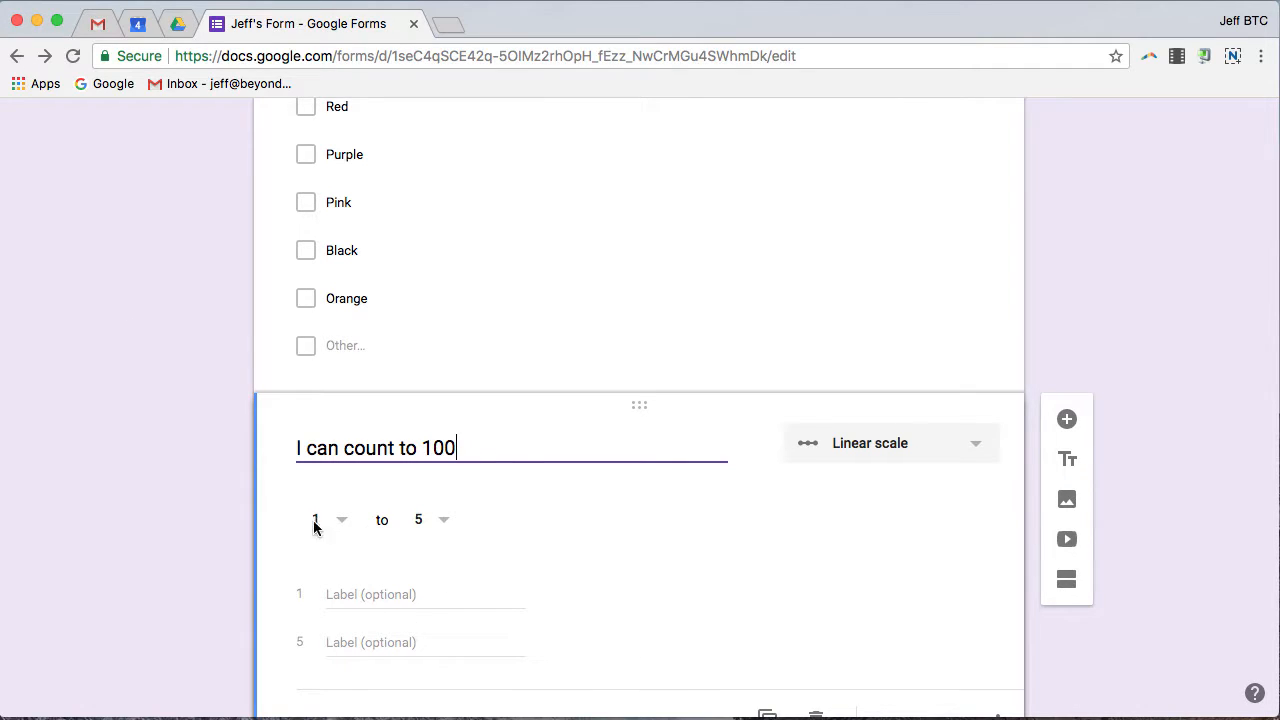
Step: Label the scale's low end "I can't count" and its high end "I can count higher than 100"
{"action": "left_click", "coordinate": [379, 591]}
{"action": "type", "text": "I"}
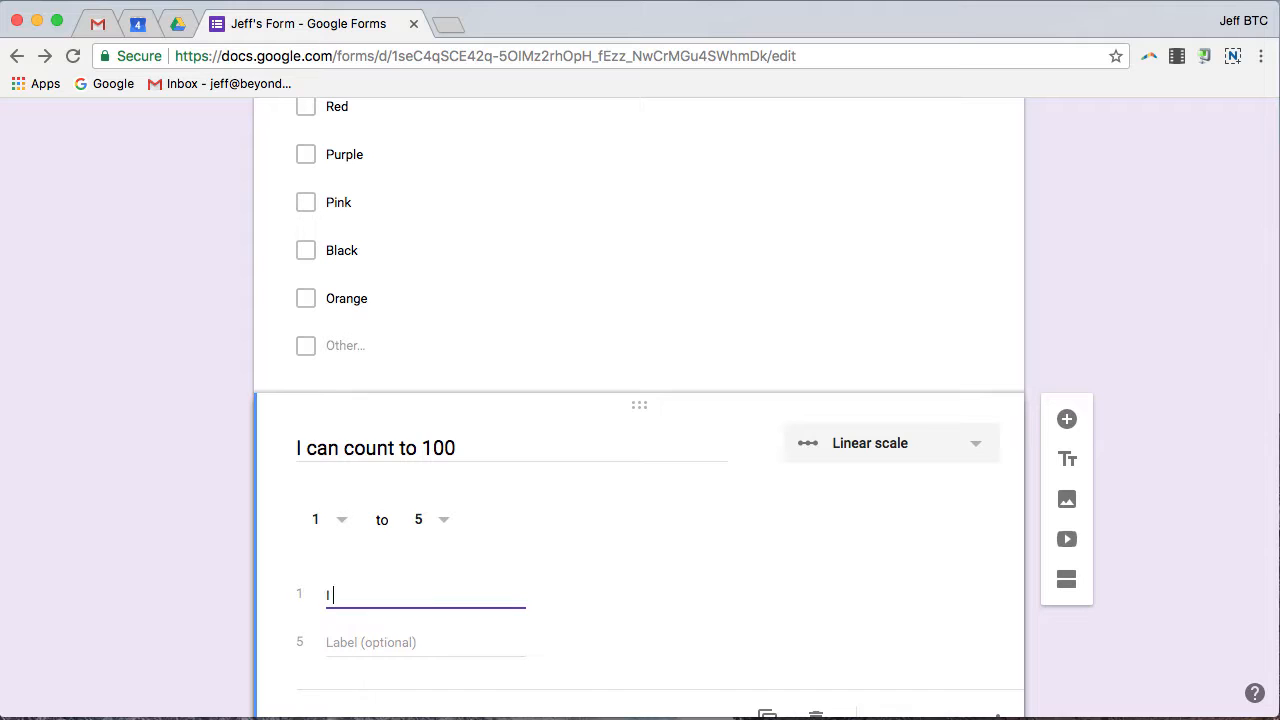
{"action": "type", "text": " can't count"}
{"action": "key", "text": "Tab"}
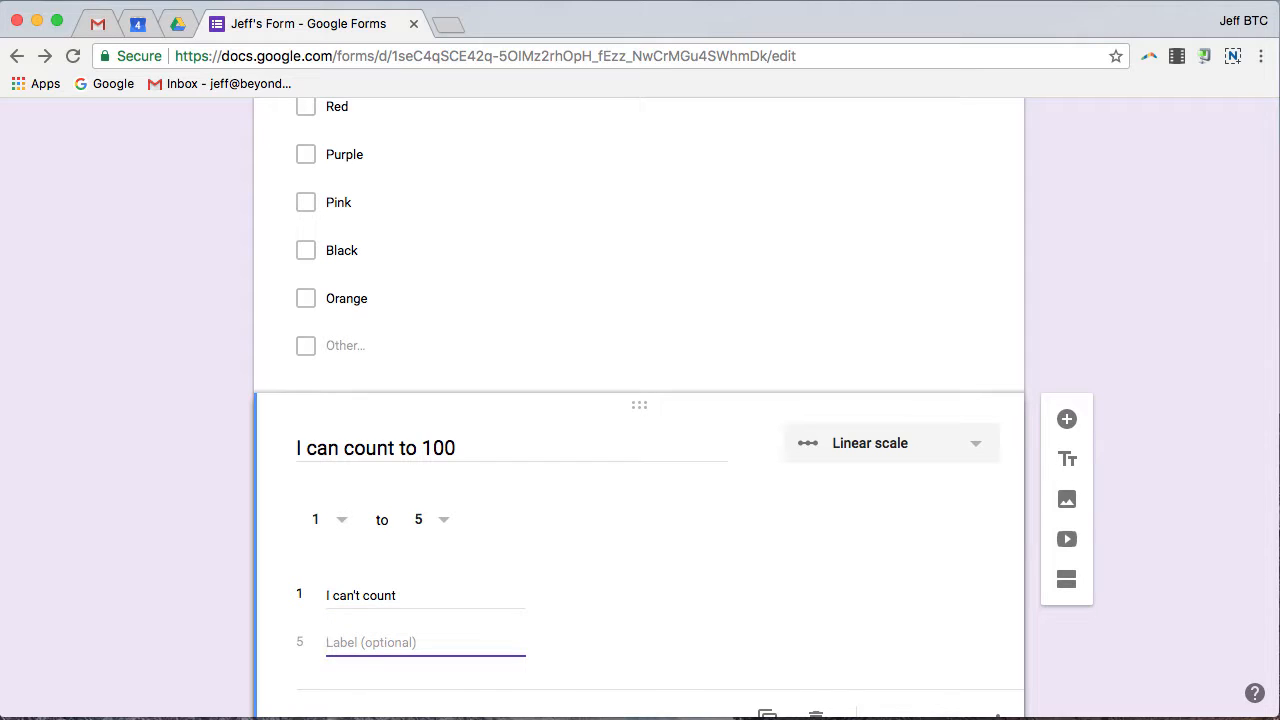
{"action": "type", "text": "I can count ho"}
{"action": "key", "text": "BackSpace"}
{"action": "type", "text": "igher than "}
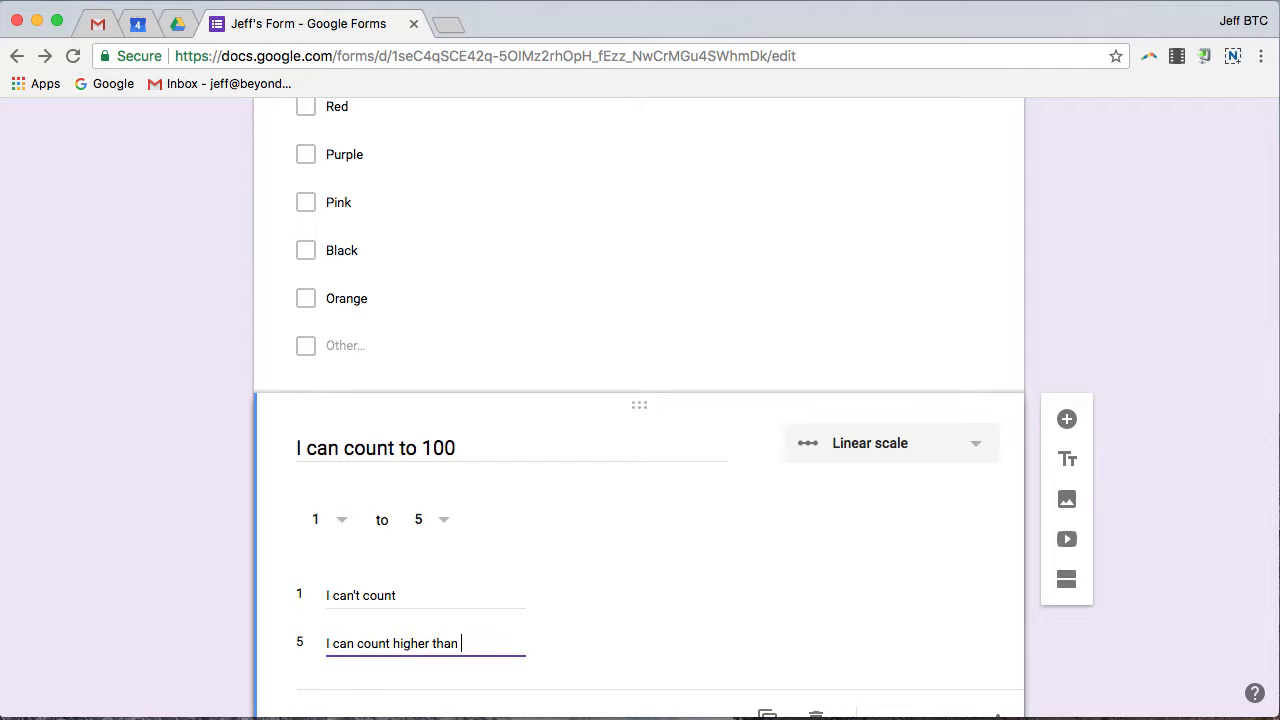
{"action": "type", "text": "100"}
Step: Set the linear scale's upper limit to 4 and make the question required
{"action": "scroll", "coordinate": [760, 518], "scroll_direction": "down", "scroll_amount": 2}
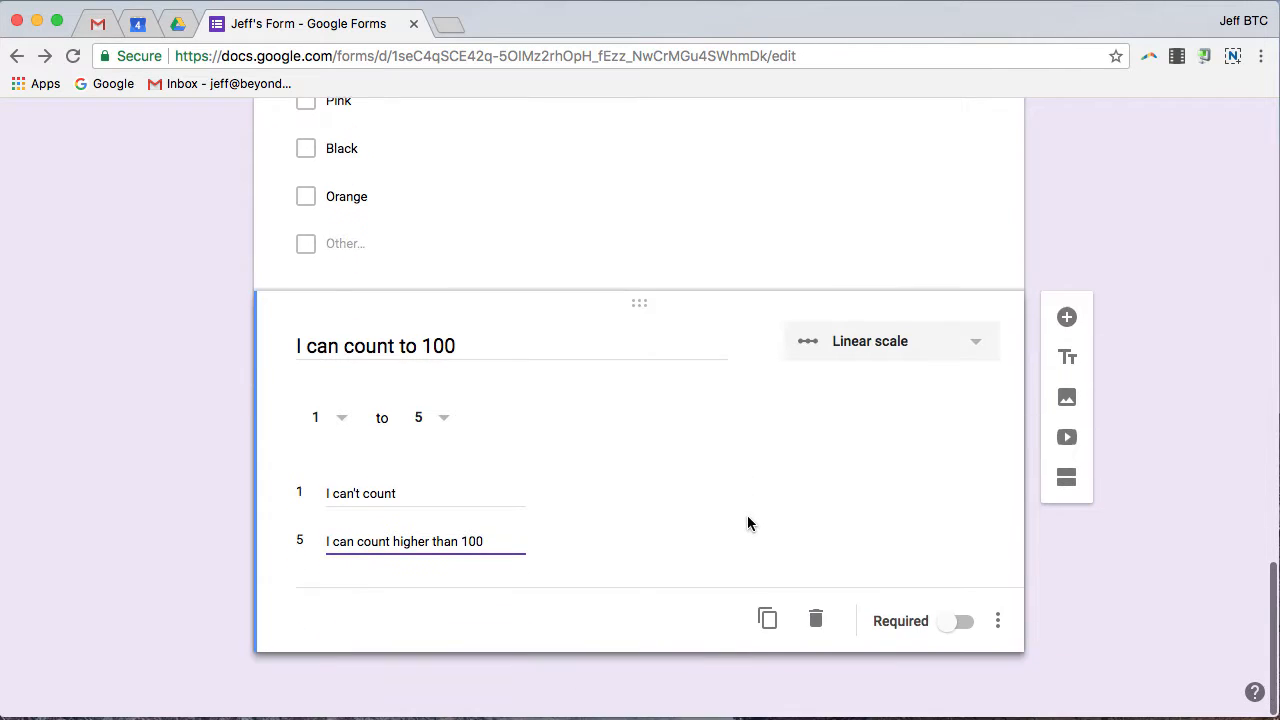
{"action": "left_click", "coordinate": [443, 419]}
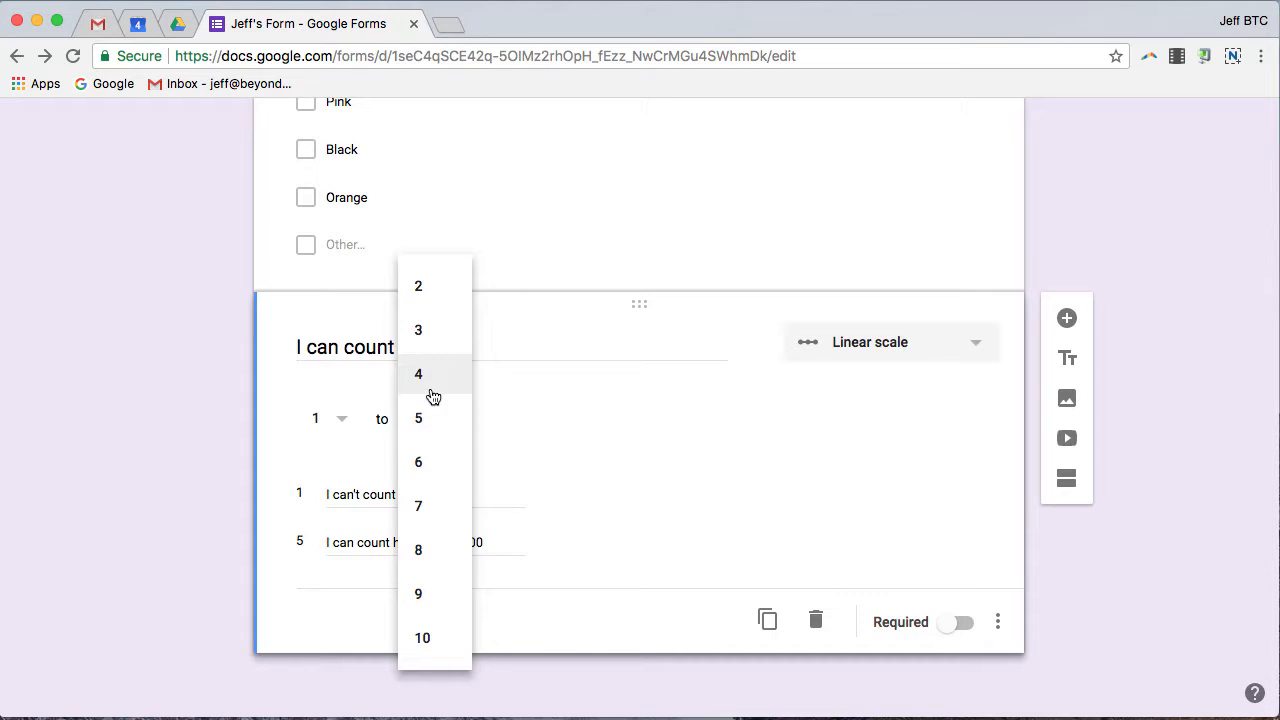
{"action": "left_click", "coordinate": [430, 378]}
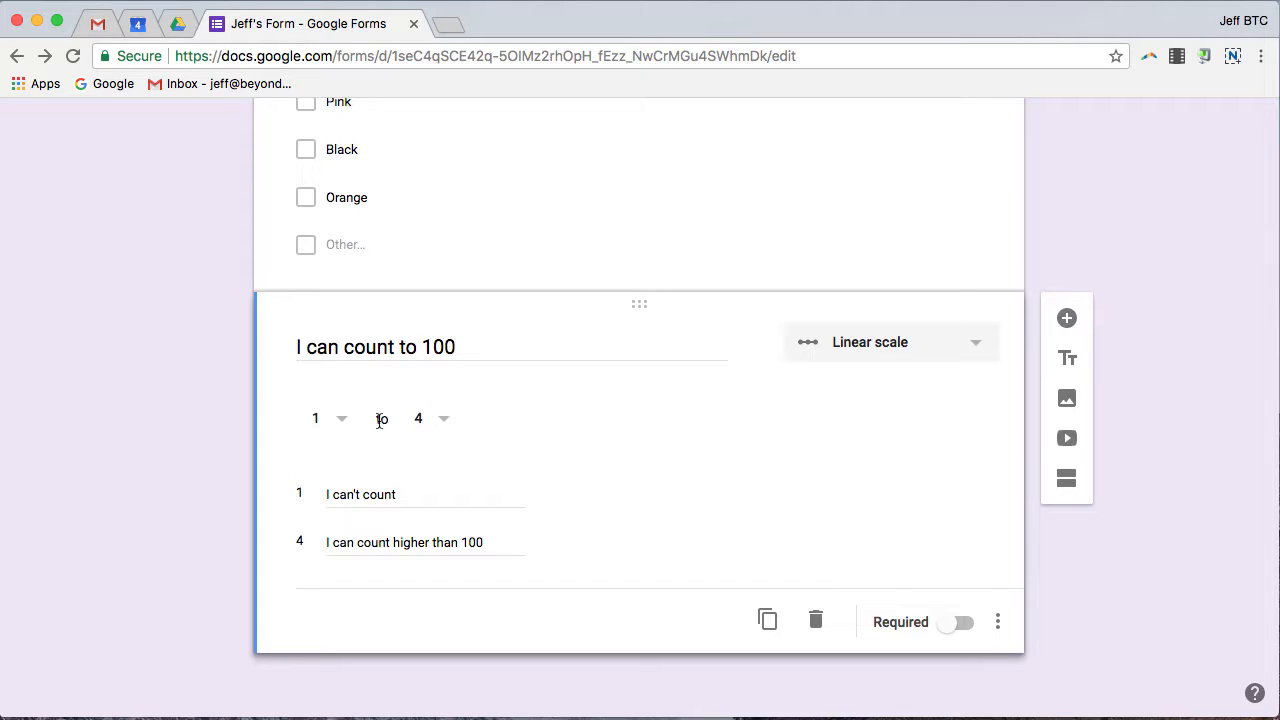
{"action": "left_click", "coordinate": [450, 428]}
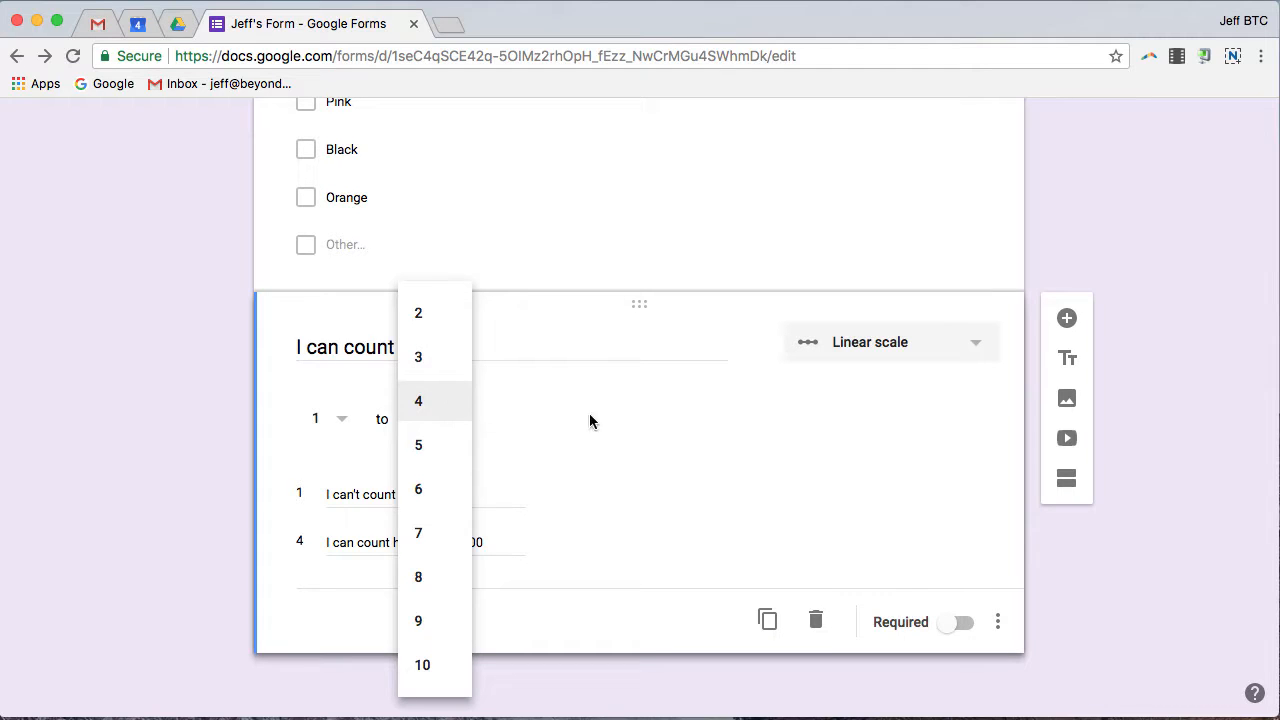
{"action": "left_click", "coordinate": [436, 404]}
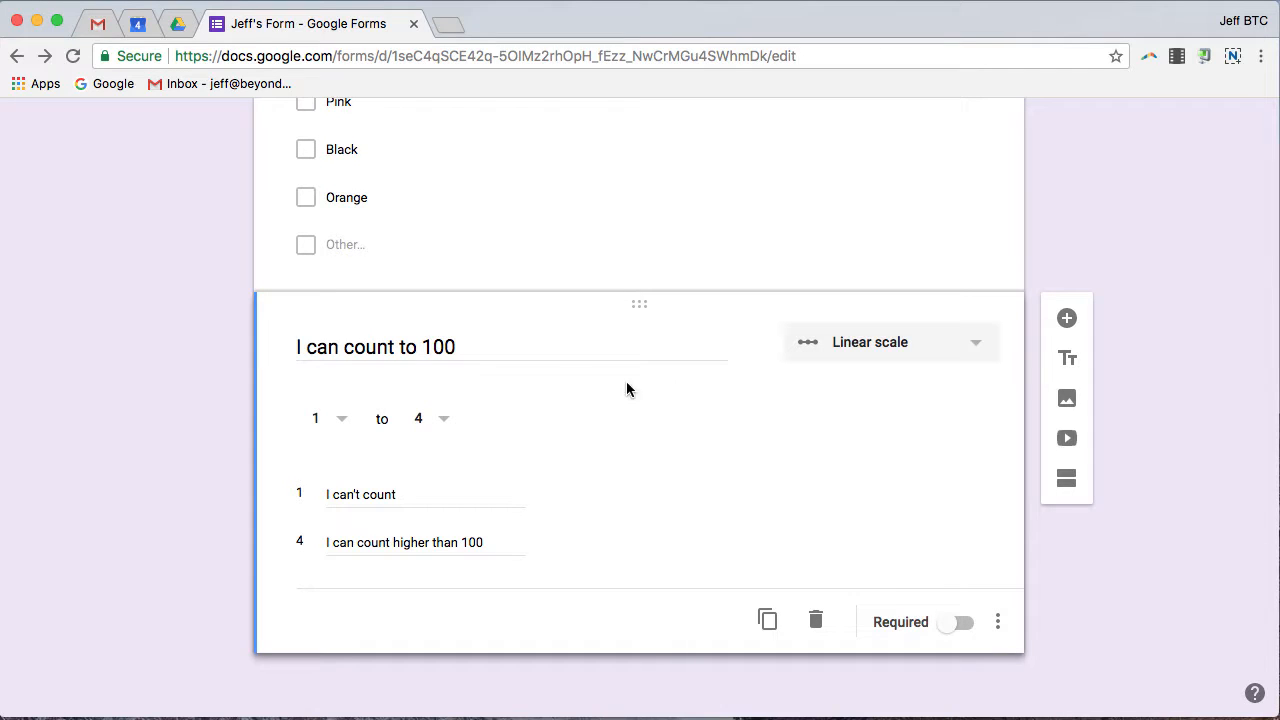
{"action": "left_click", "coordinate": [963, 625]}
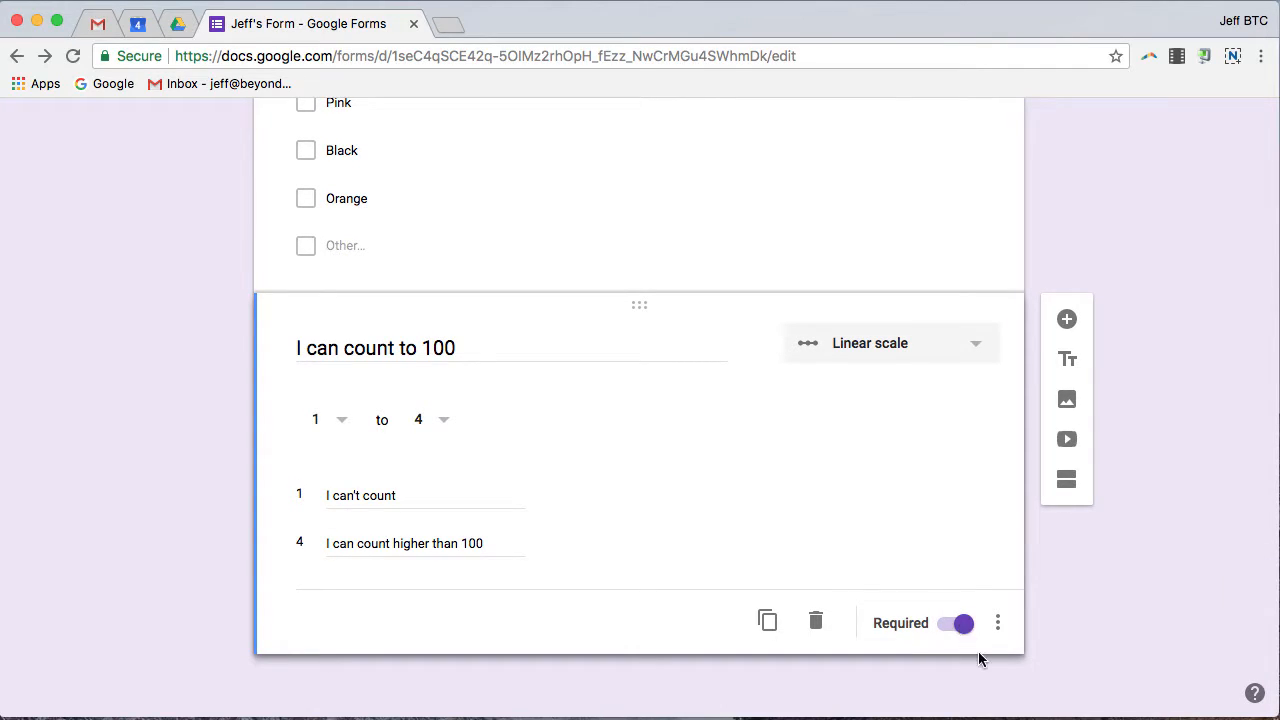
Step: Add a multiple choice grid question titled "What is your comfort level with the following tools?"
{"action": "left_click", "coordinate": [1067, 320]}
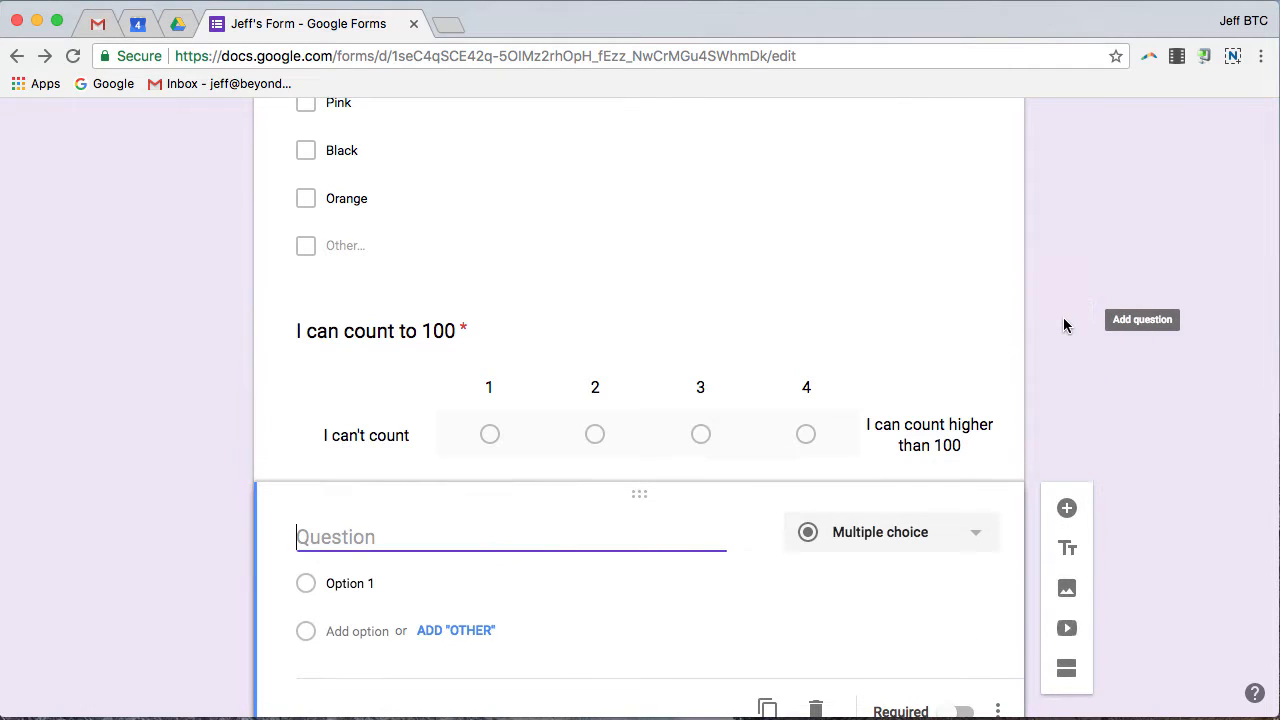
{"action": "left_click", "coordinate": [900, 540]}
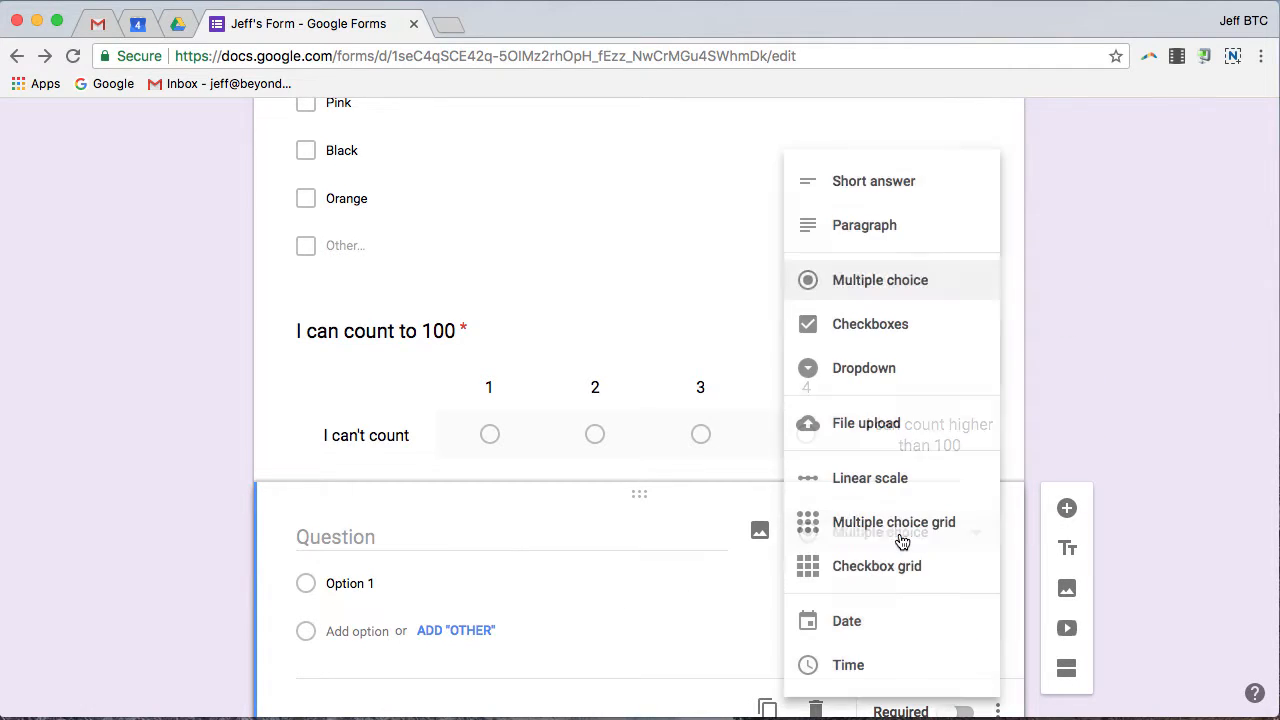
{"action": "left_click", "coordinate": [904, 527]}
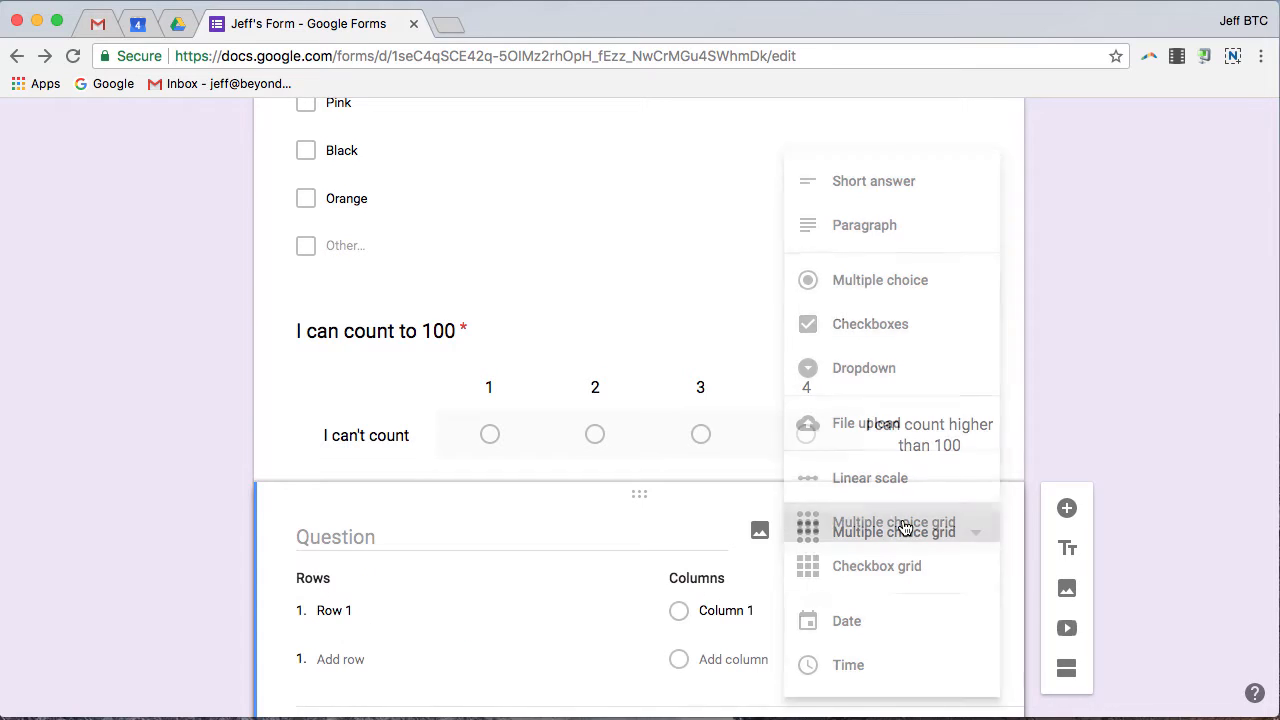
{"action": "left_click", "coordinate": [373, 539]}
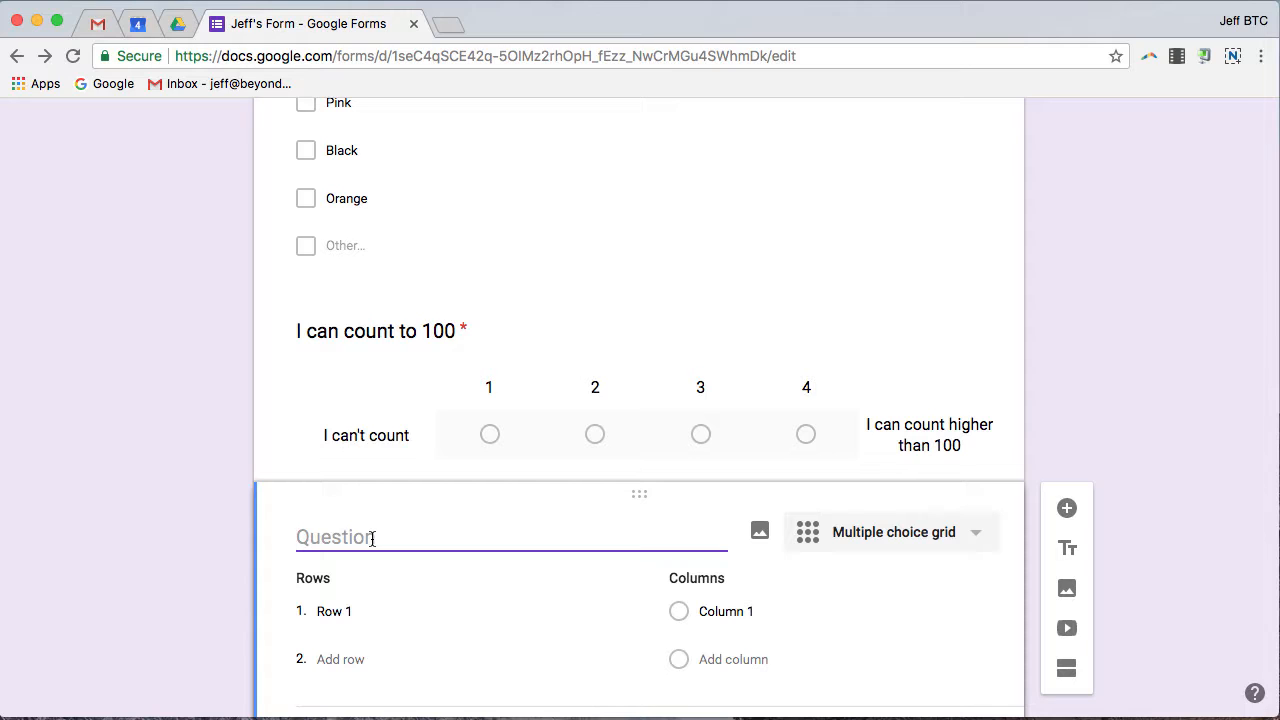
{"action": "type", "text": "Wha"}
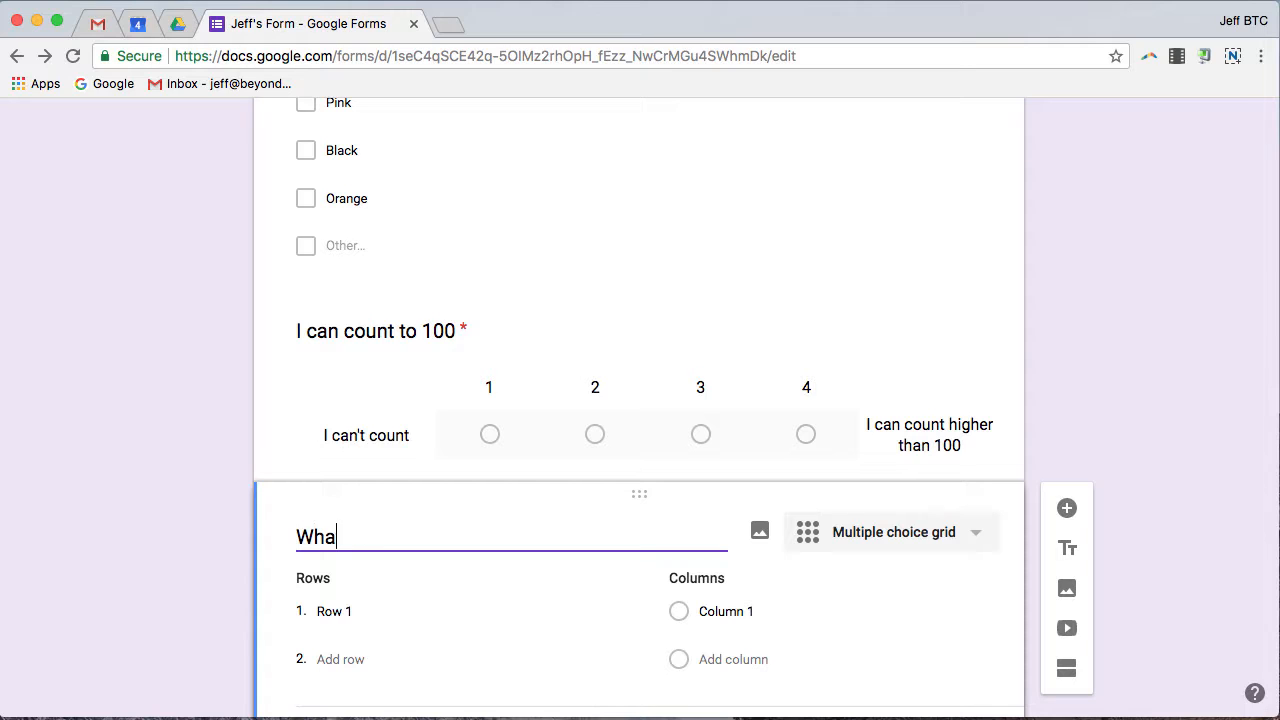
{"action": "type", "text": "t is your com"}
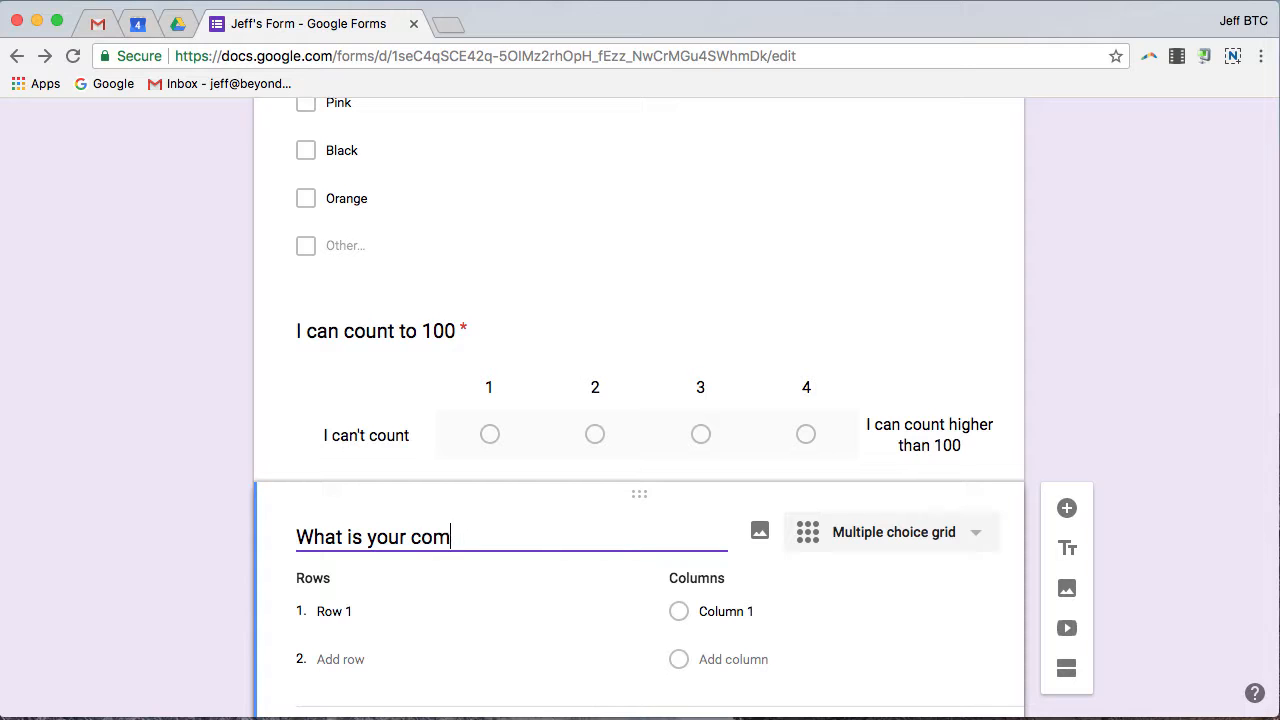
{"action": "type", "text": "fort level with th"}
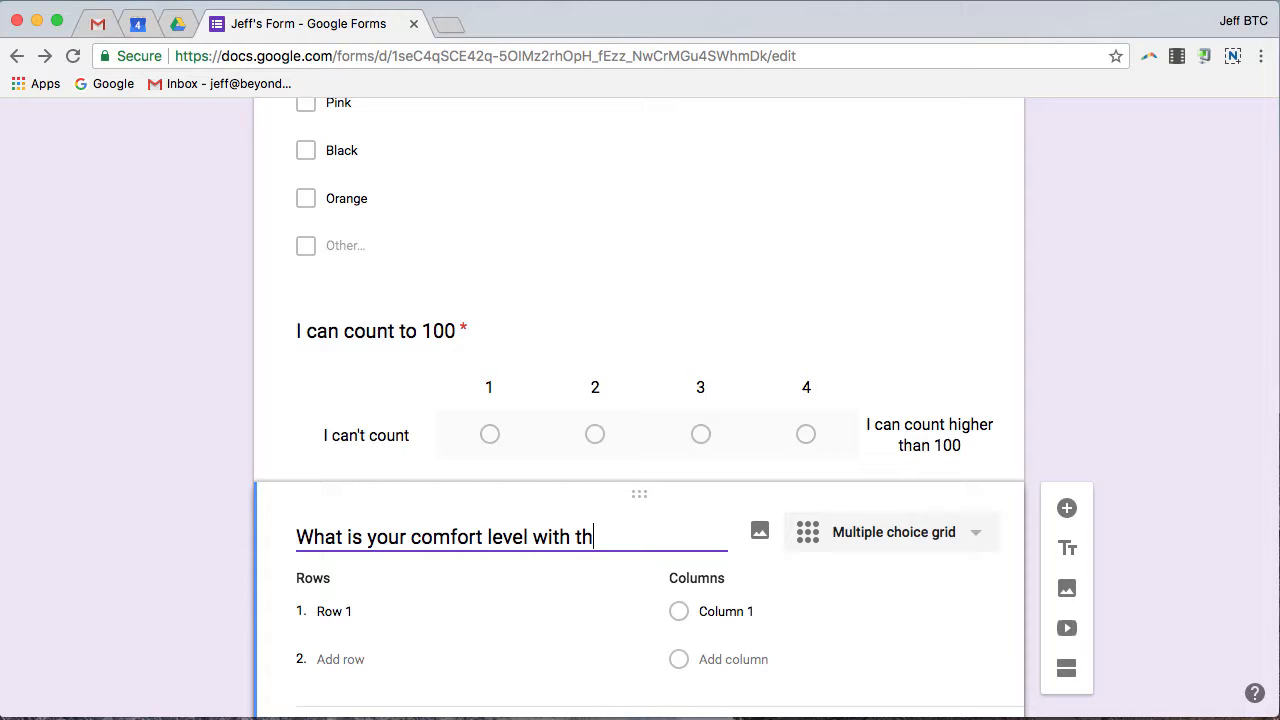
{"action": "type", "text": "e following tools"}
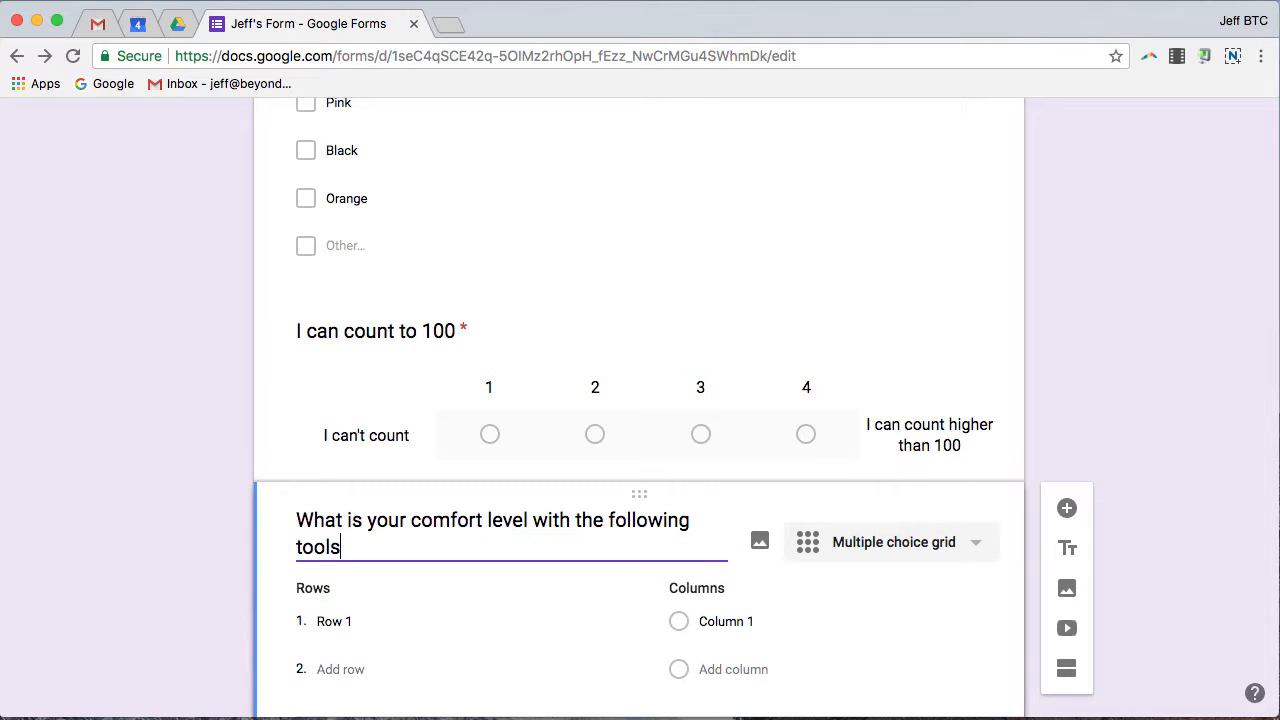
{"action": "type", "text": "?"}
Step: Fill the grid's rows with Google Drive, Google Chrome, Google Docs and Google Slides
{"action": "left_click", "coordinate": [332, 621]}
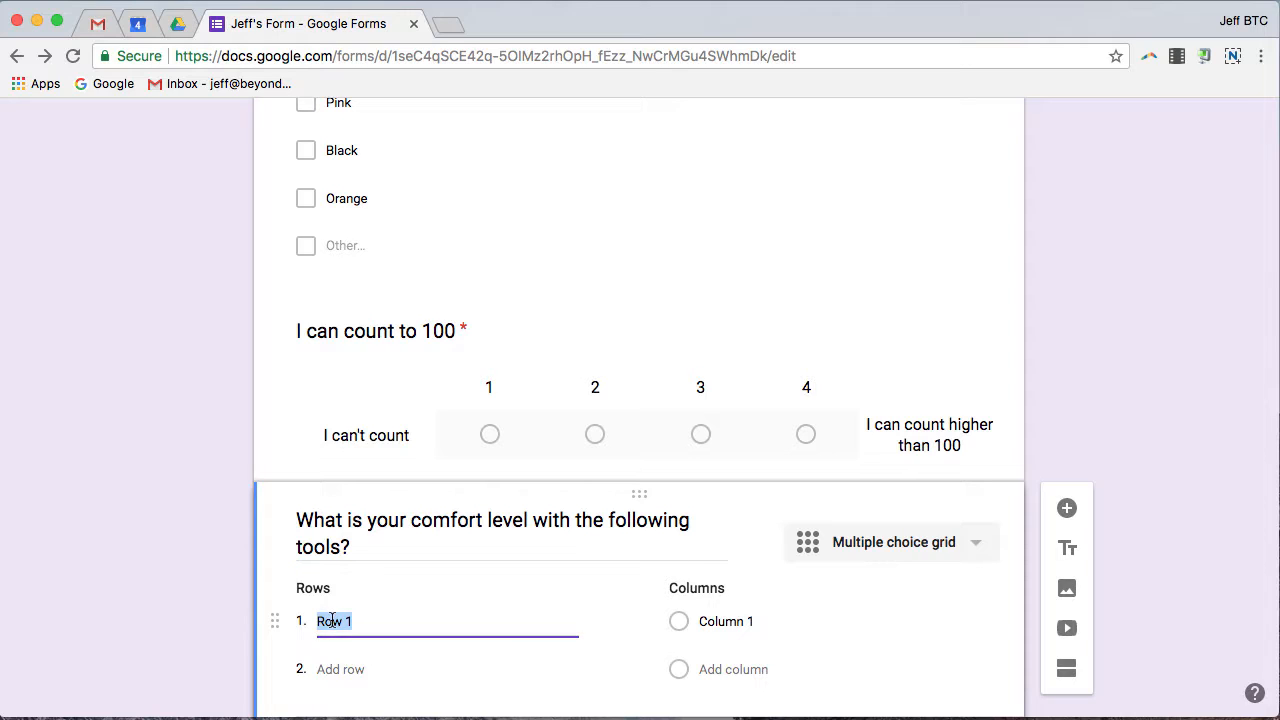
{"action": "type", "text": "Google Drive"}
{"action": "key", "text": "Return"}
{"action": "type", "text": "C"}
{"action": "key", "text": "BackSpace"}
{"action": "type", "text": "Google "}
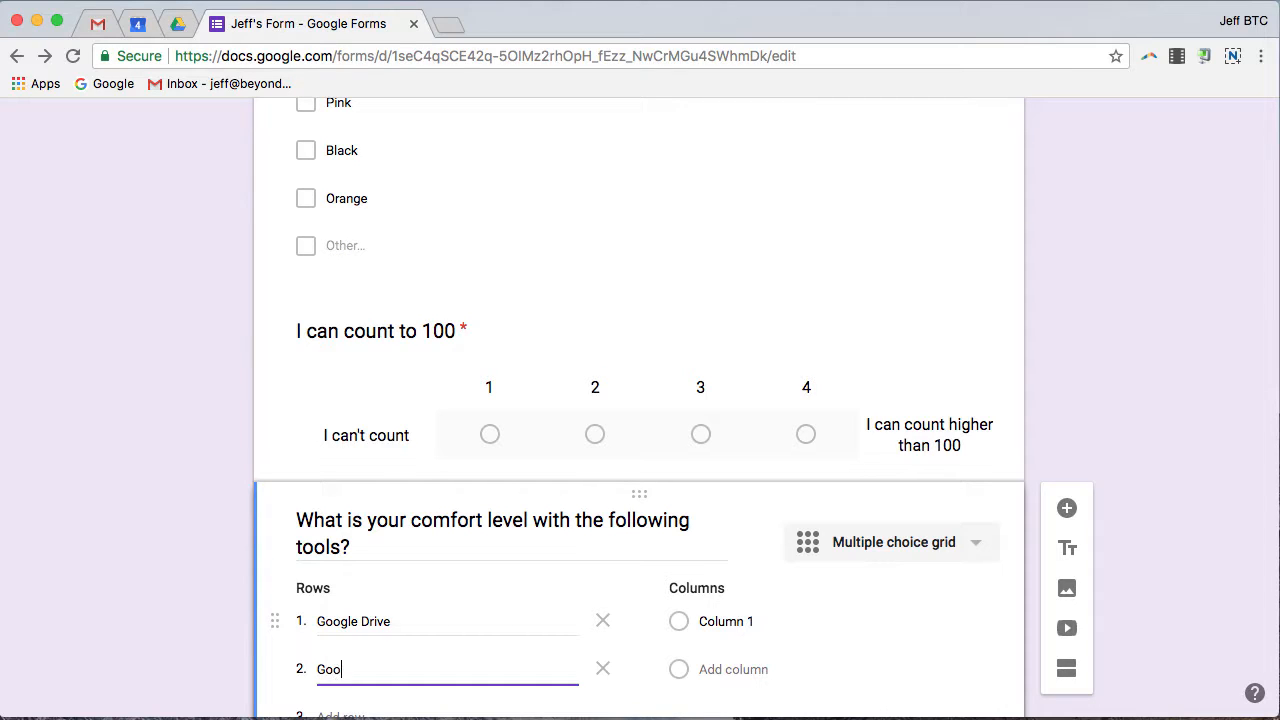
{"action": "type", "text": "Chrome"}
{"action": "key", "text": "Return"}
{"action": "type", "text": "Google"}
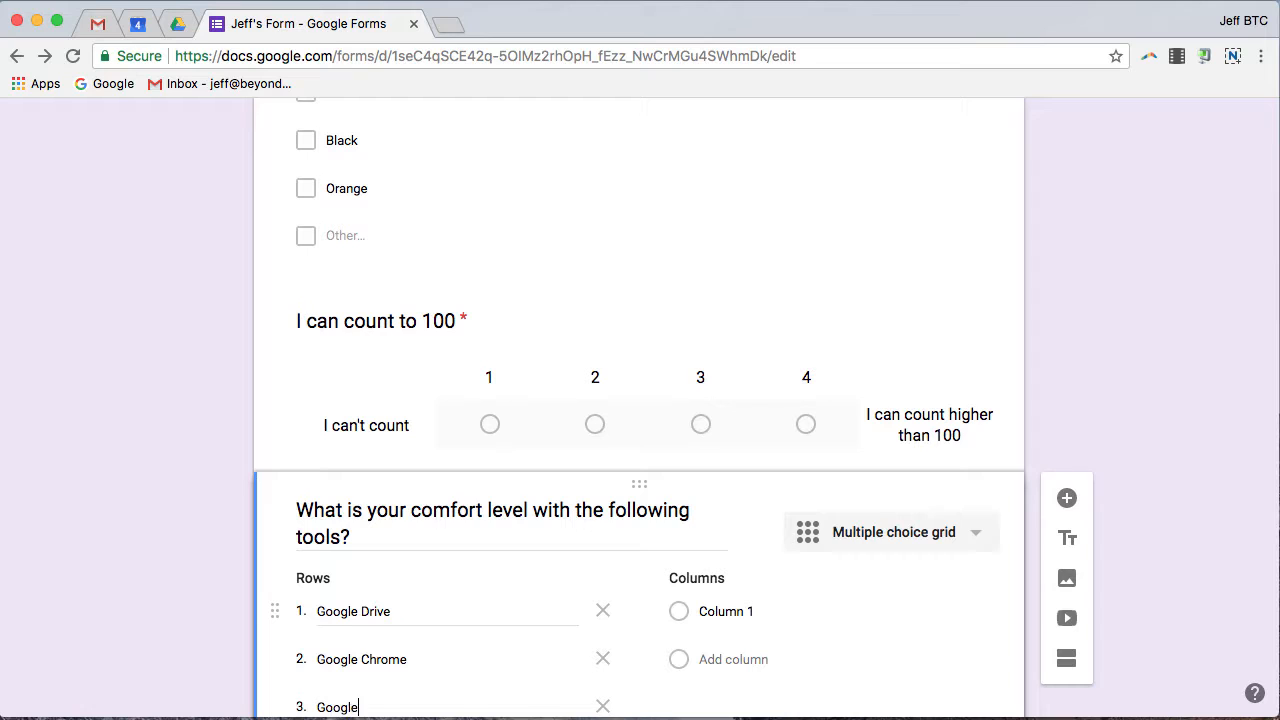
{"action": "type", "text": " Docs"}
{"action": "key", "text": "Return"}
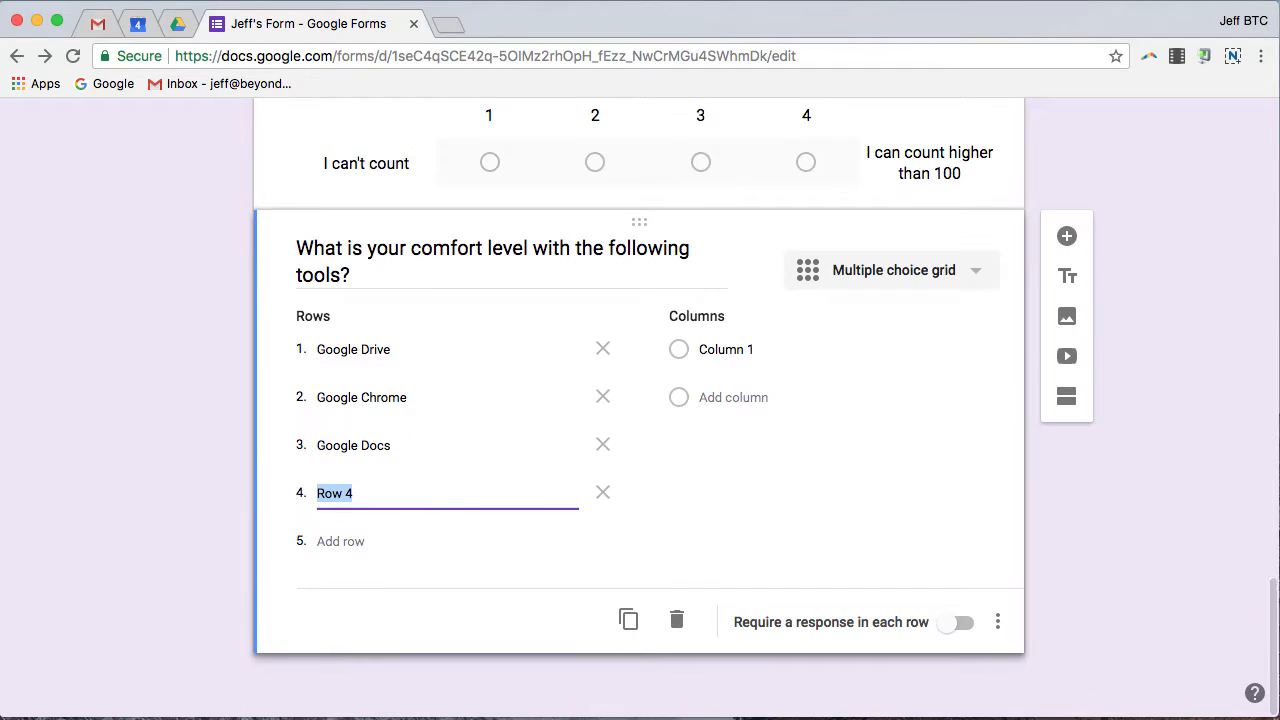
{"action": "type", "text": "Google"}
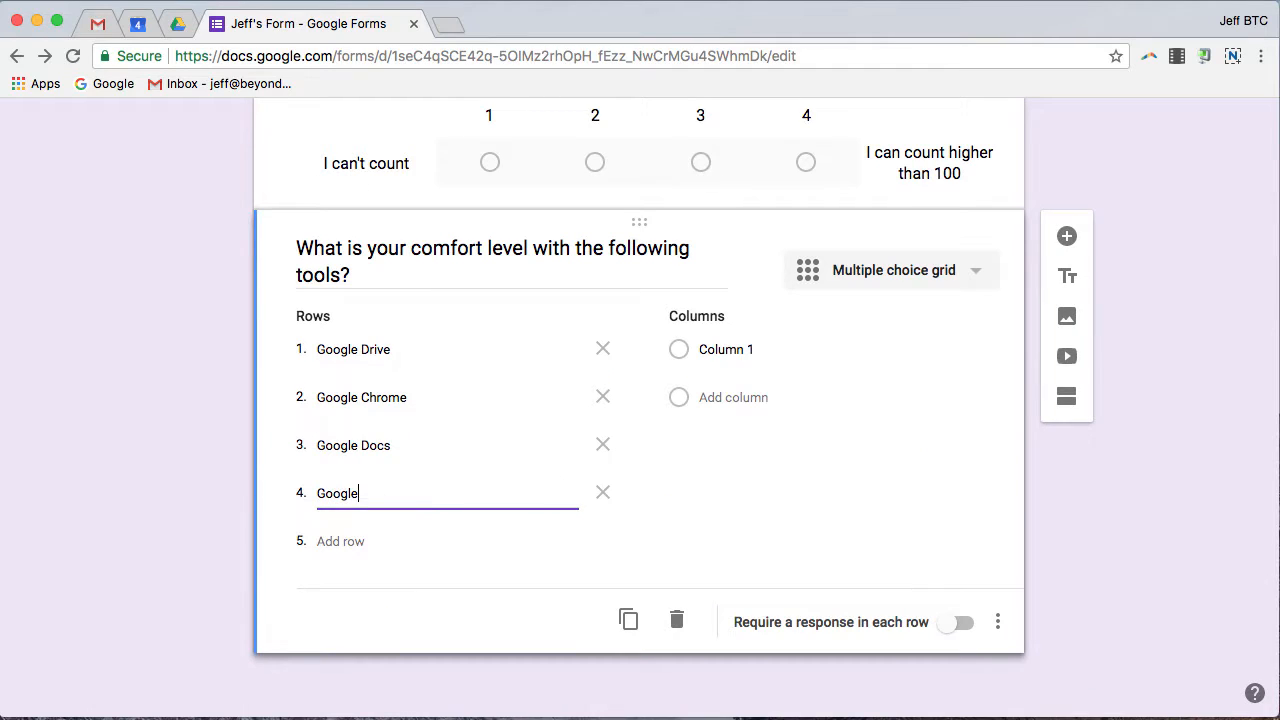
{"action": "type", "text": " Sldieds"}
{"action": "type", "text": "ides"}
Step: Name the comfort-level grid's first two columns "I know nothing" and "I know a little"
{"action": "left_click", "coordinate": [720, 355]}
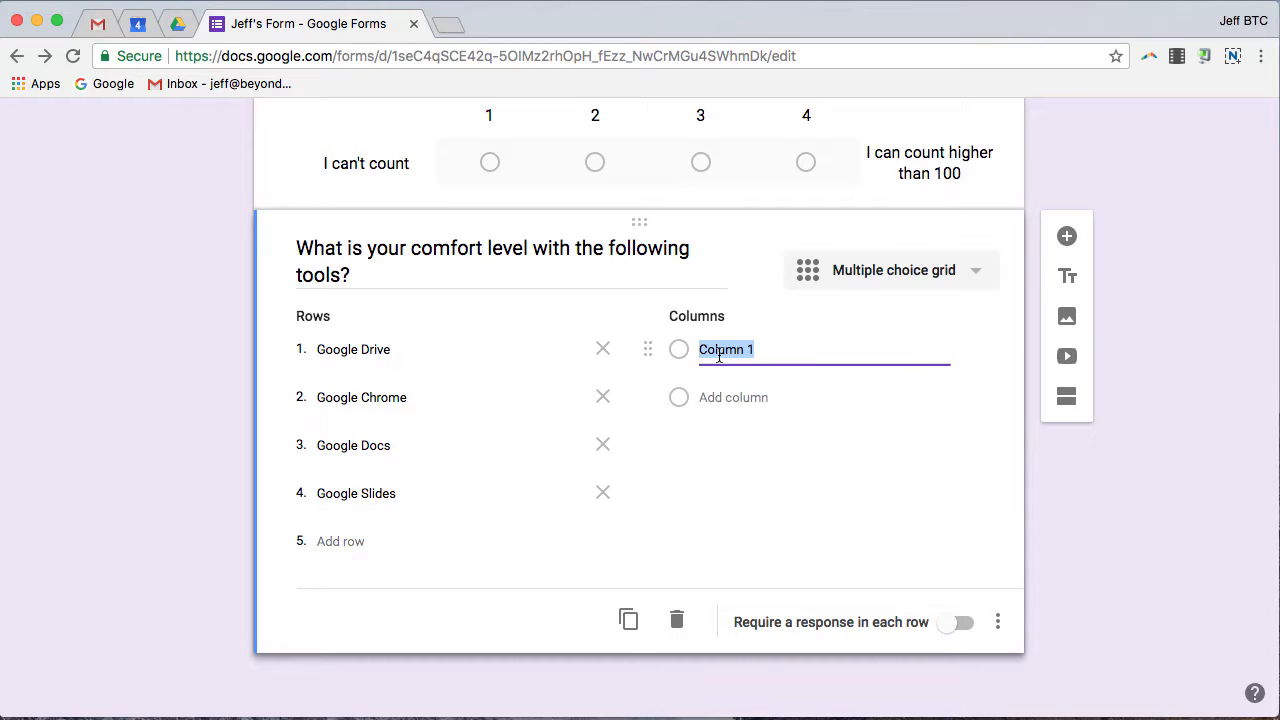
{"action": "type", "text": "I"}
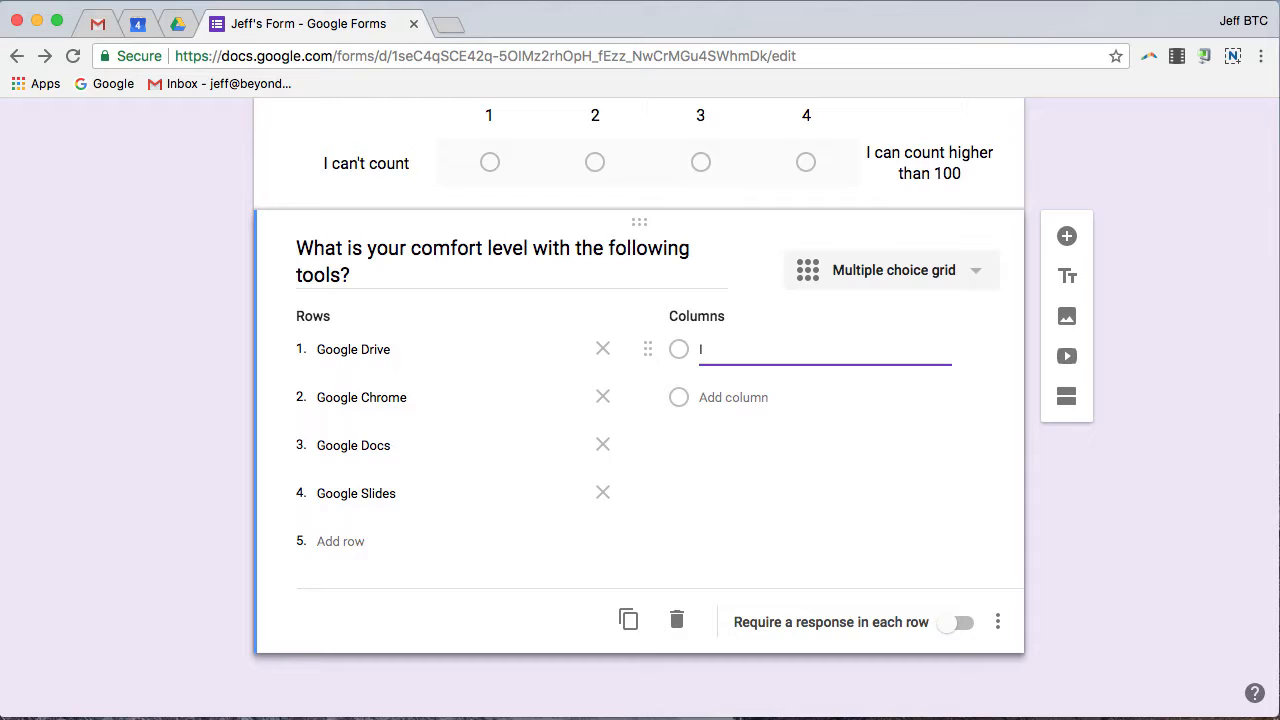
{"action": "type", "text": " know nothing"}
{"action": "key", "text": "Return"}
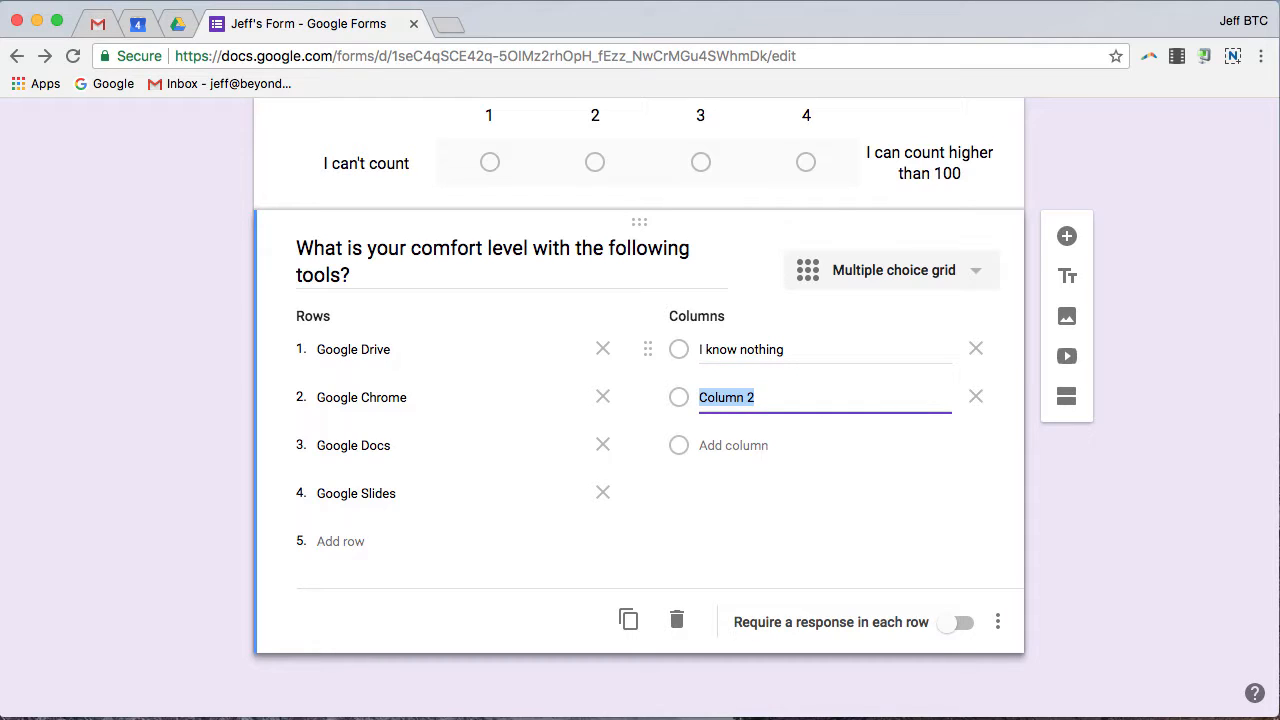
{"action": "type", "text": "I know "}
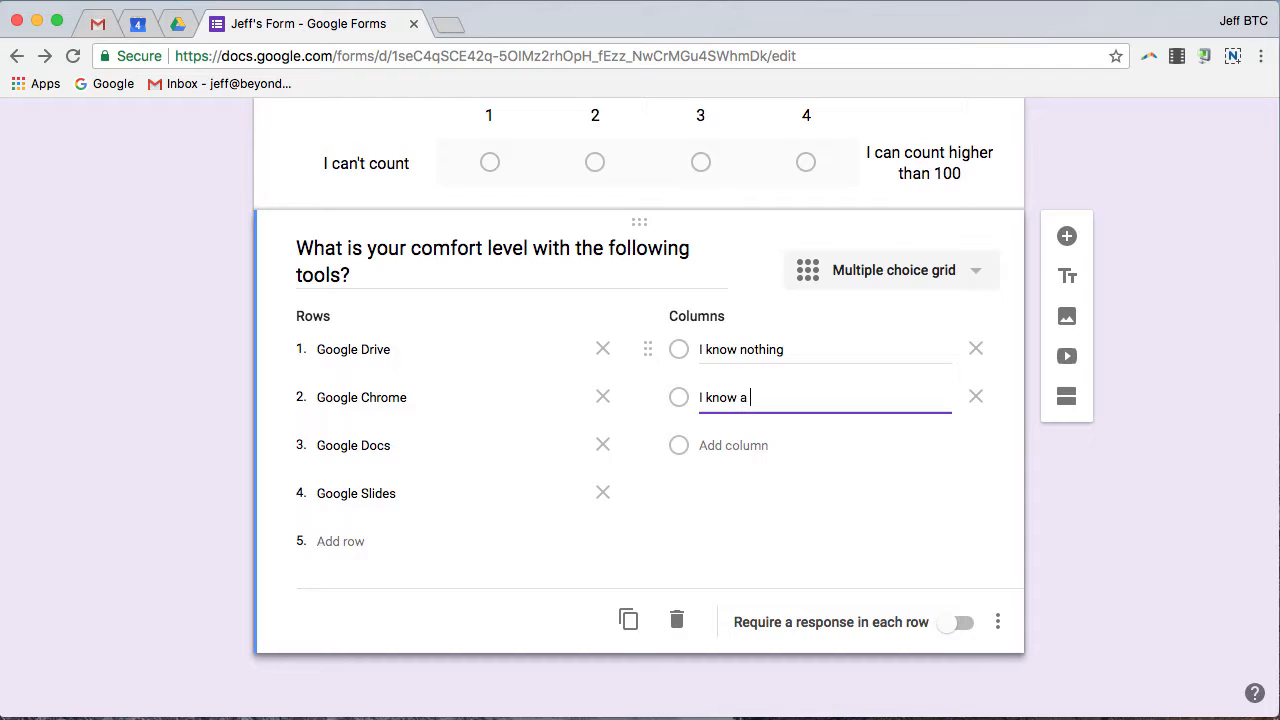
{"action": "type", "text": "a little"}
{"action": "key", "text": "Return"}
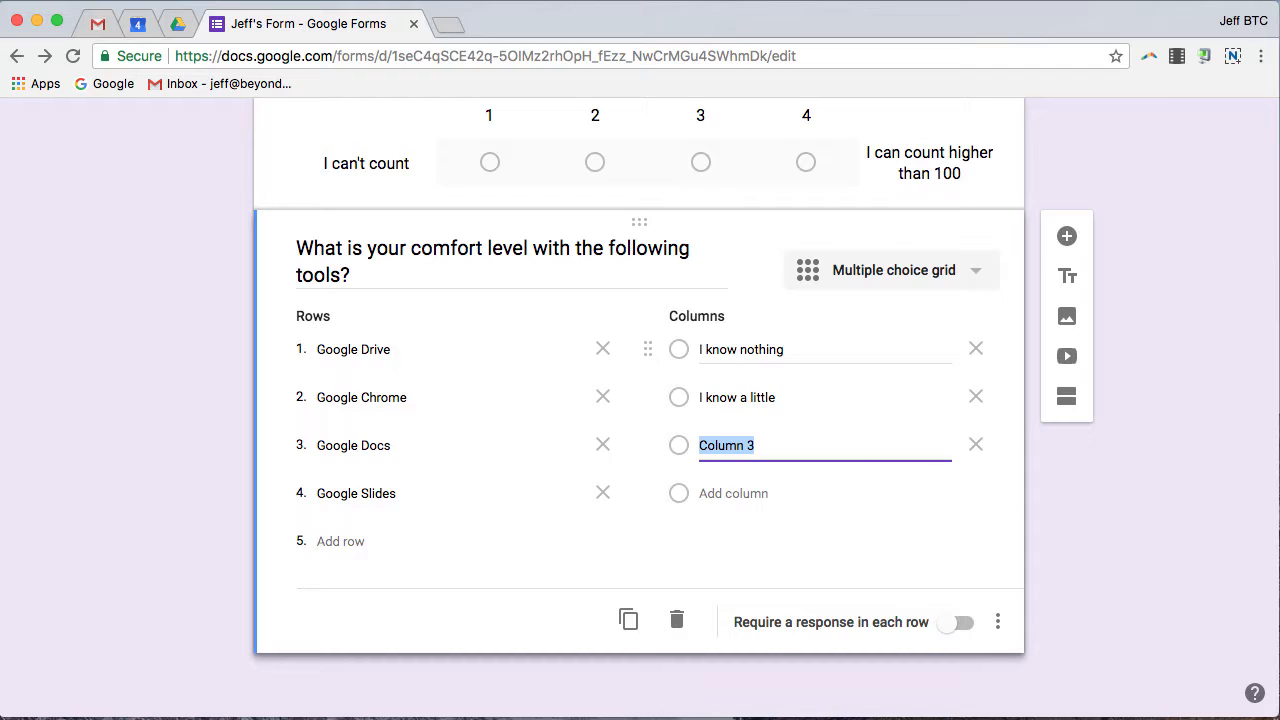
Step: Add the columns "I am pretty good" and "I am an expert" to the grid and require a response in each row
{"action": "type", "text": "I am prett"}
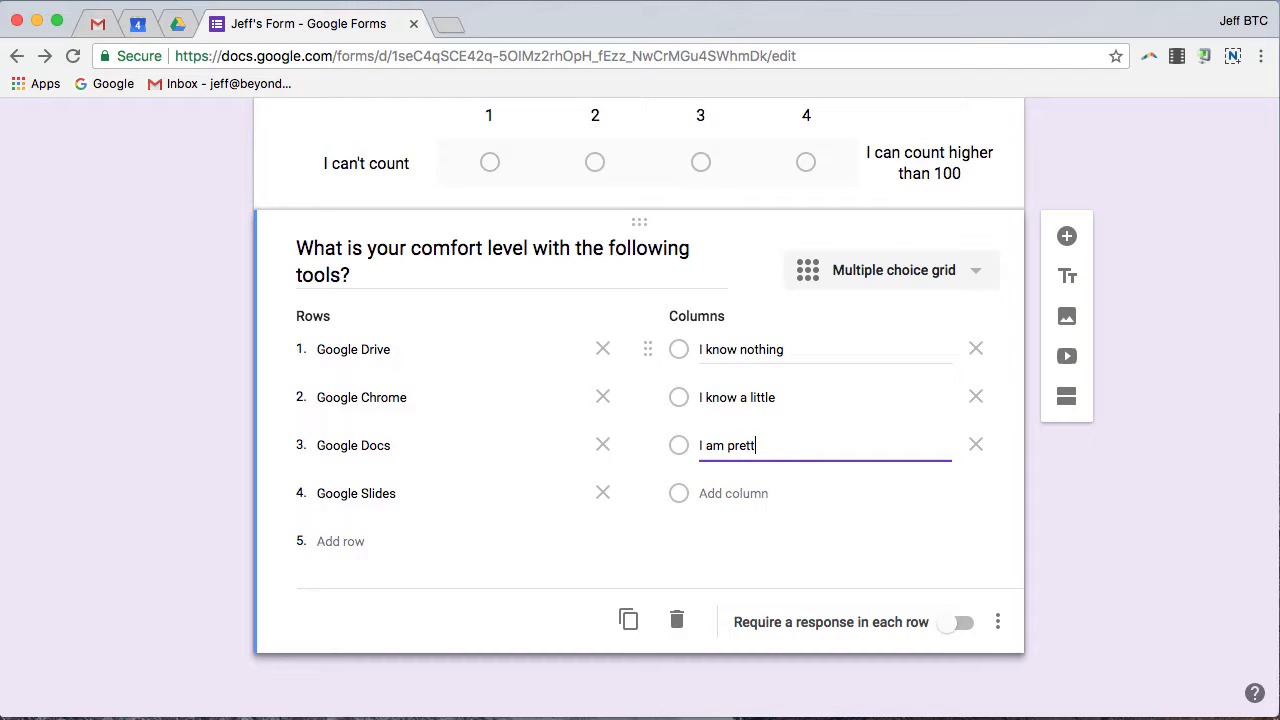
{"action": "type", "text": "y good"}
{"action": "key", "text": "Tab"}
{"action": "key", "text": "Tab"}
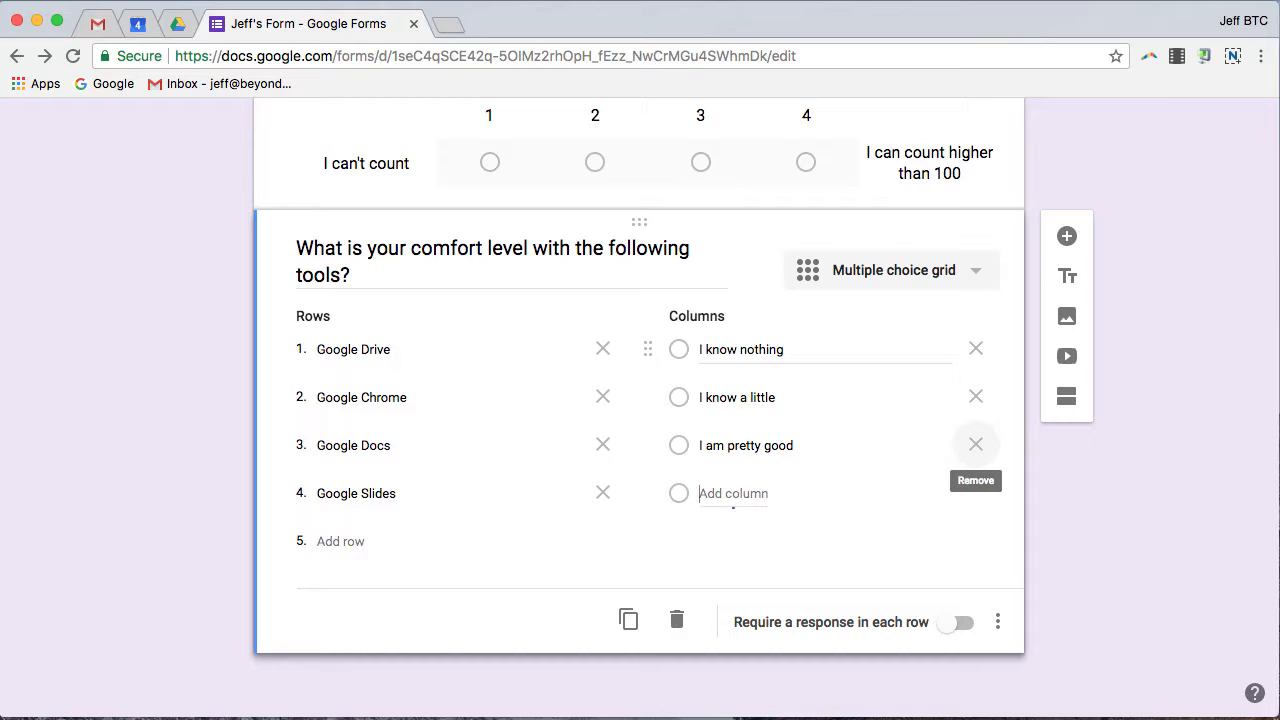
{"action": "type", "text": "I am "}
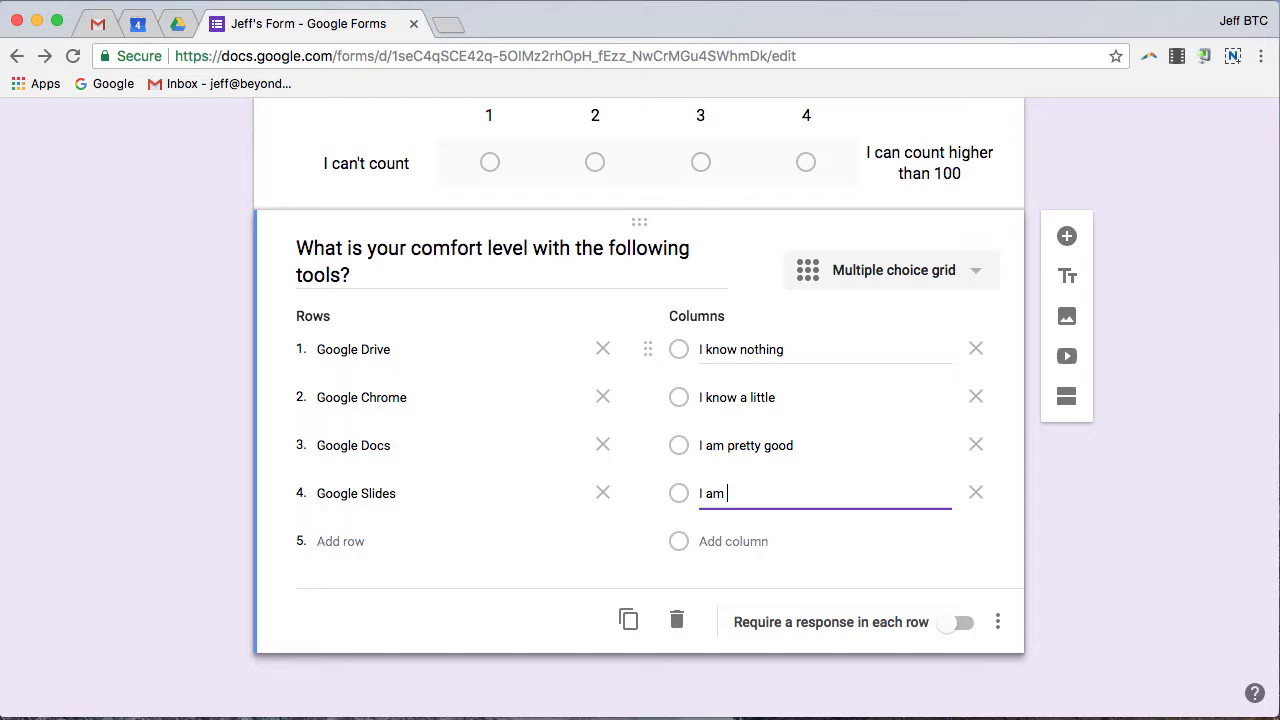
{"action": "type", "text": "an expert"}
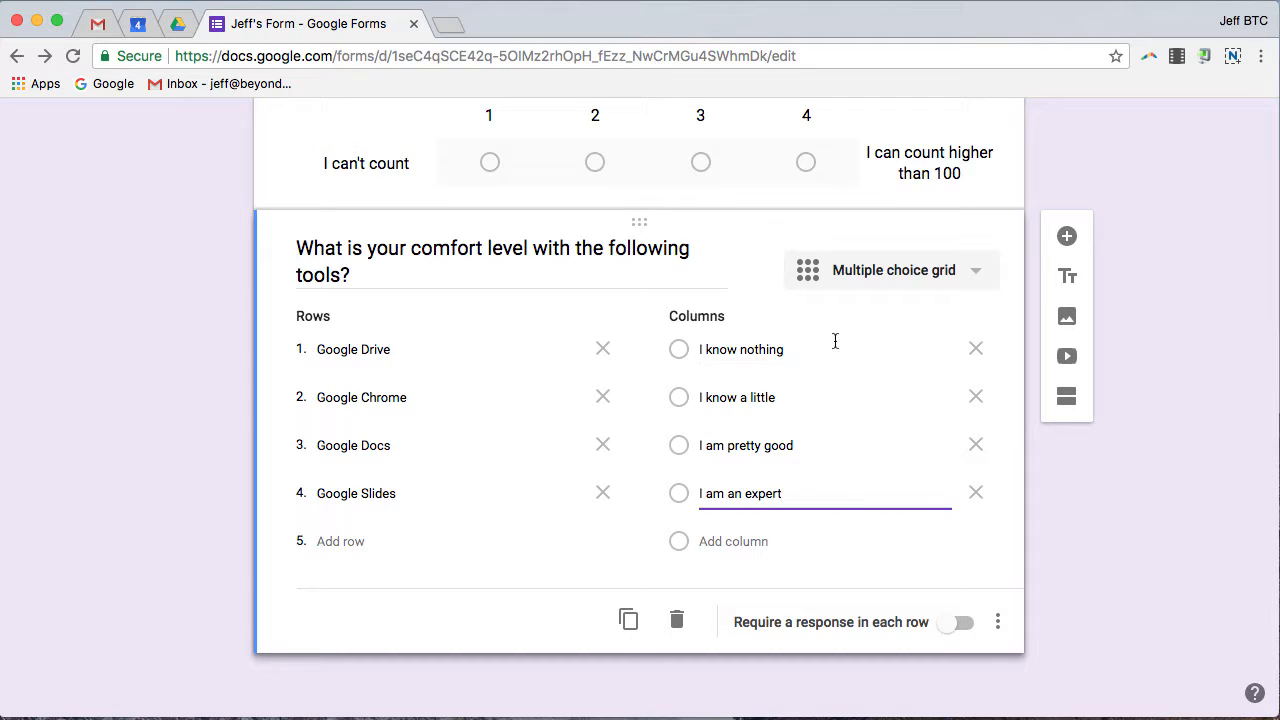
{"action": "left_click", "coordinate": [956, 620]}
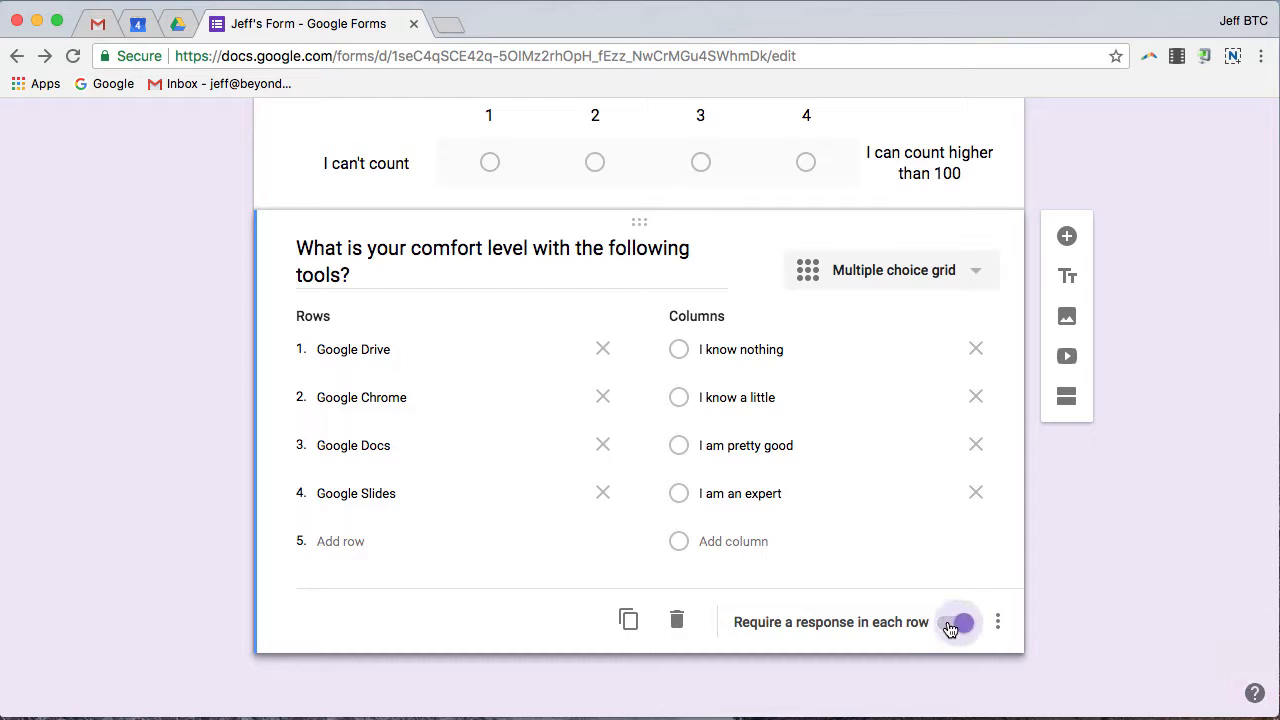
Step: Preview the form and test the comfort grid's Google Drive row with each of its four answers, ending on "I know a little"
{"action": "scroll", "coordinate": [1100, 424], "scroll_direction": "up", "scroll_amount": 10}
{"action": "scroll", "coordinate": [1089, 436], "scroll_direction": "up", "scroll_amount": 5}
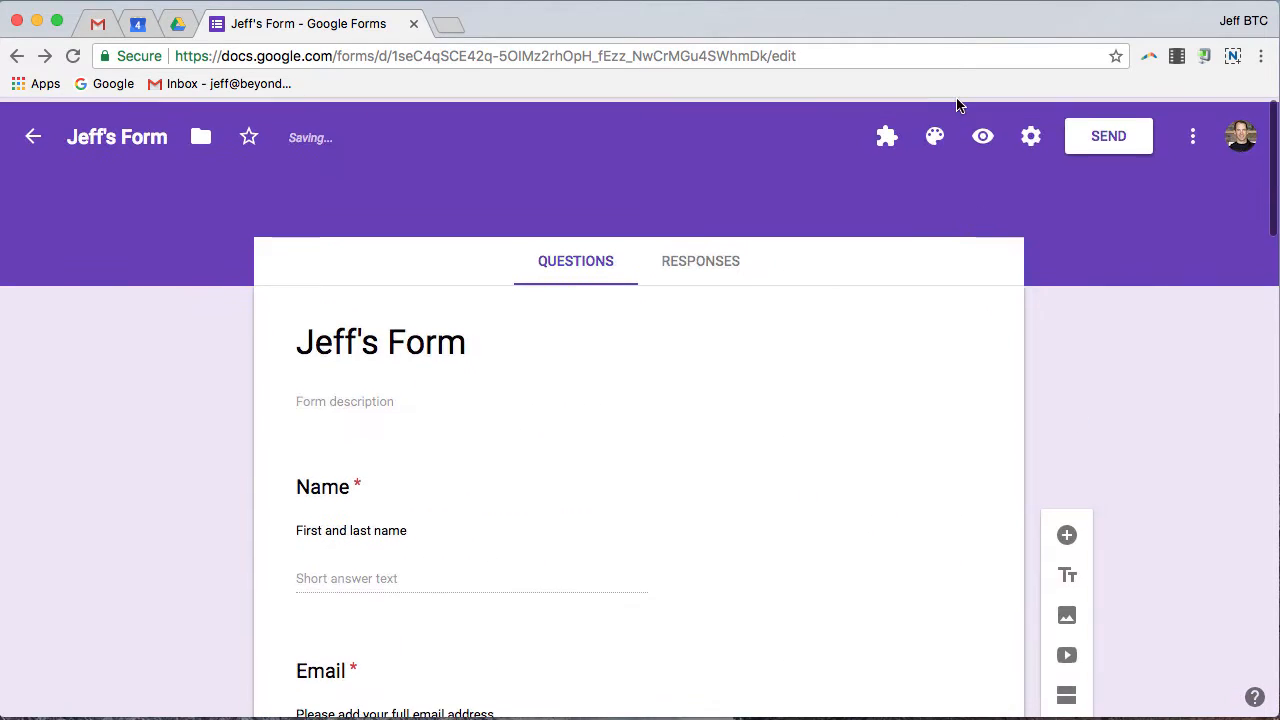
{"action": "left_click", "coordinate": [980, 131]}
{"action": "scroll", "coordinate": [877, 340], "scroll_direction": "down", "scroll_amount": 20}
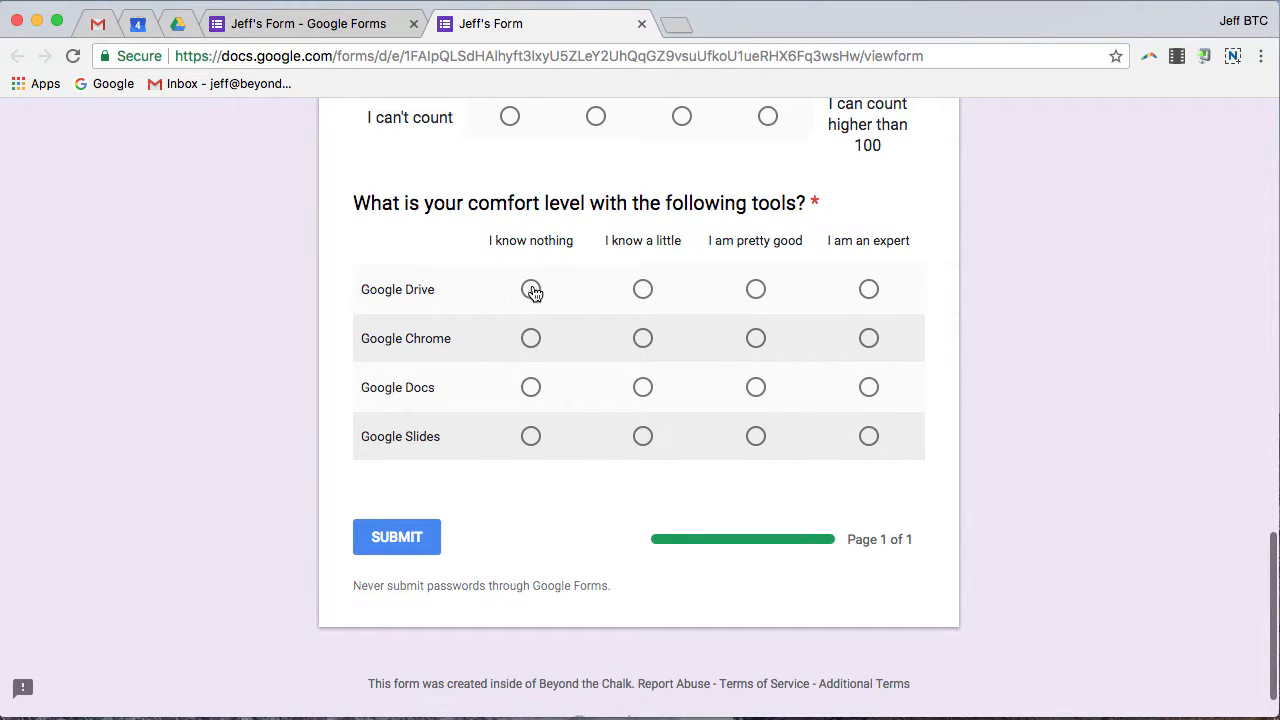
{"action": "left_click", "coordinate": [531, 290]}
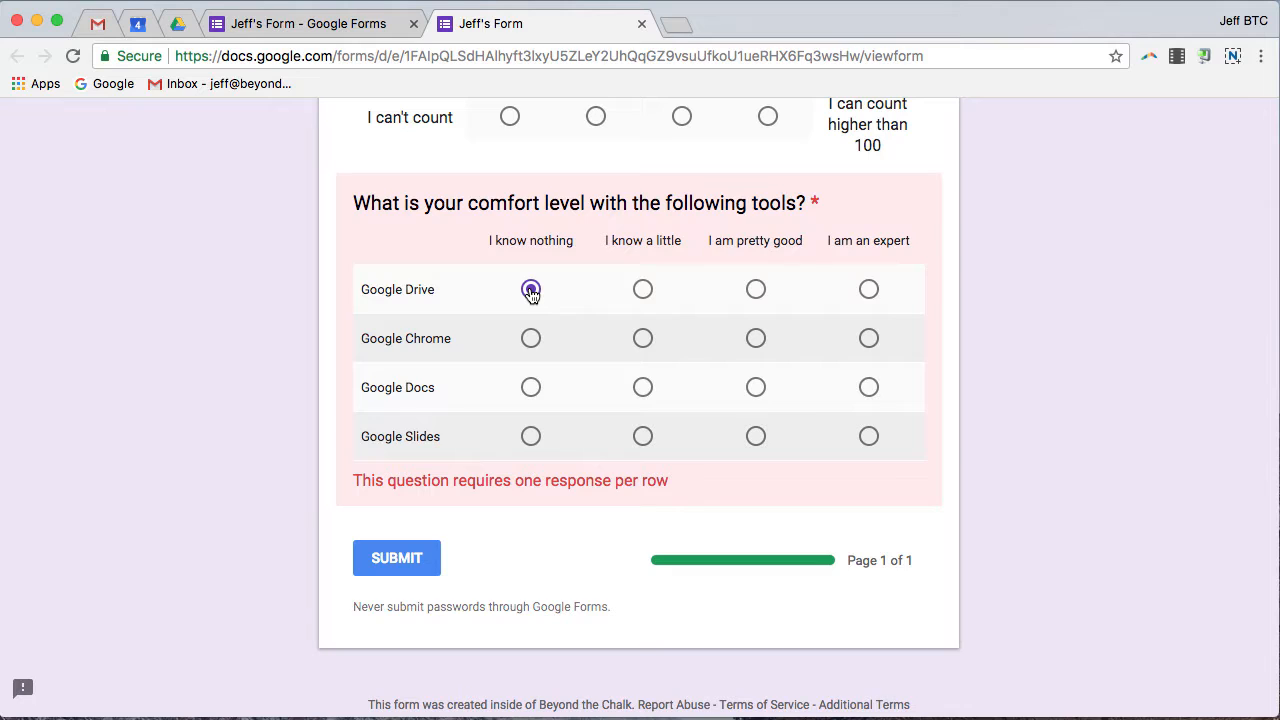
{"action": "left_click", "coordinate": [867, 296]}
{"action": "left_click", "coordinate": [757, 294]}
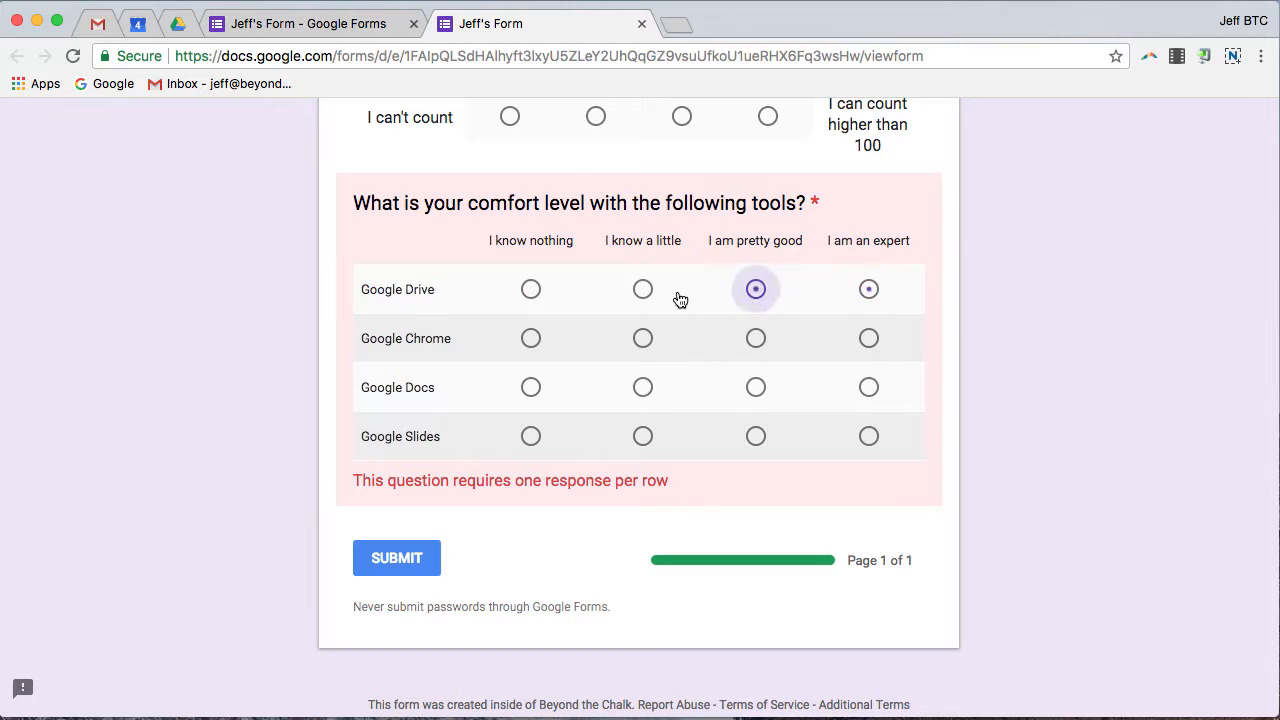
{"action": "left_click", "coordinate": [643, 290]}
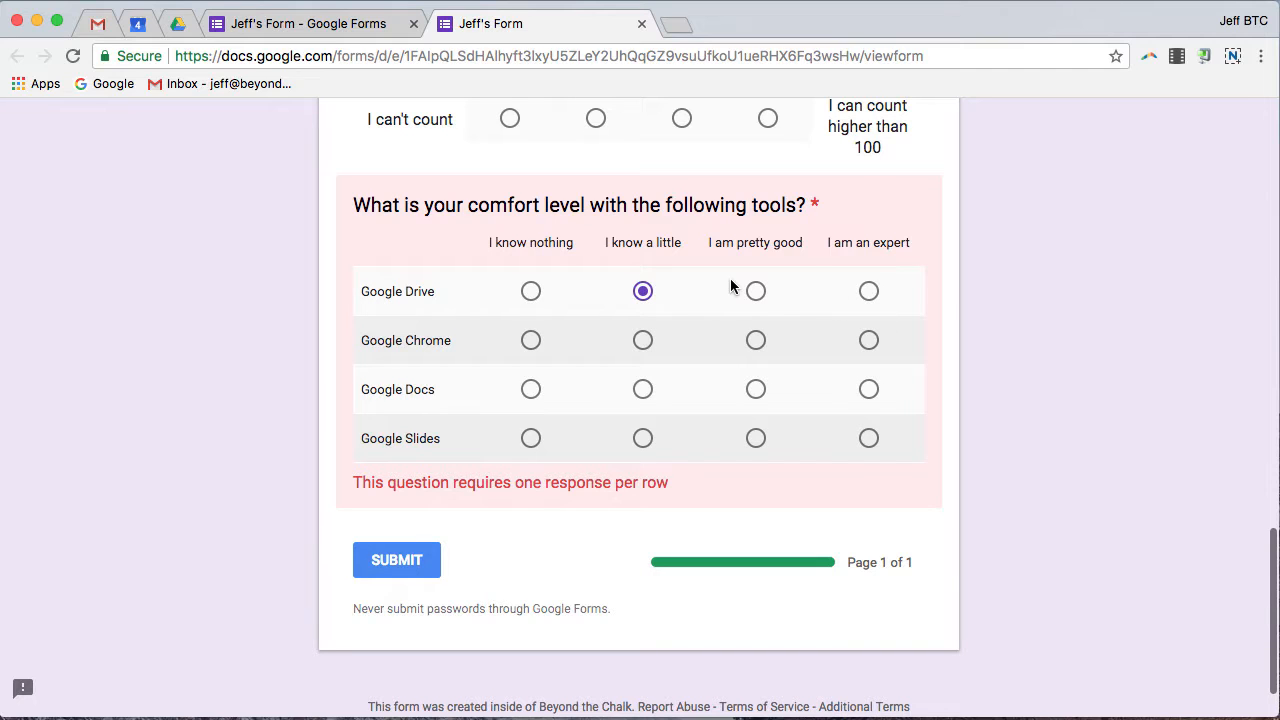
Step: Close the form preview, discarding the test answers, and return to the form editor
{"action": "scroll", "coordinate": [534, 305], "scroll_direction": "up", "scroll_amount": 15}
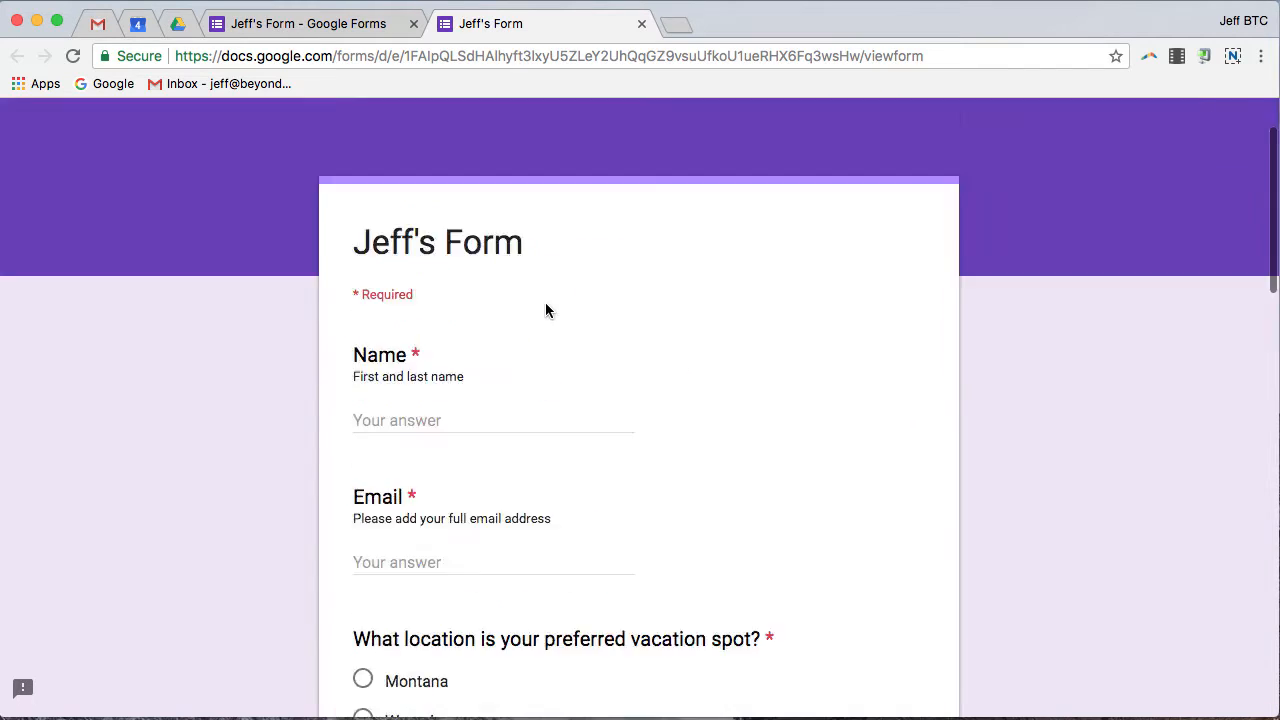
{"action": "left_click", "coordinate": [642, 24]}
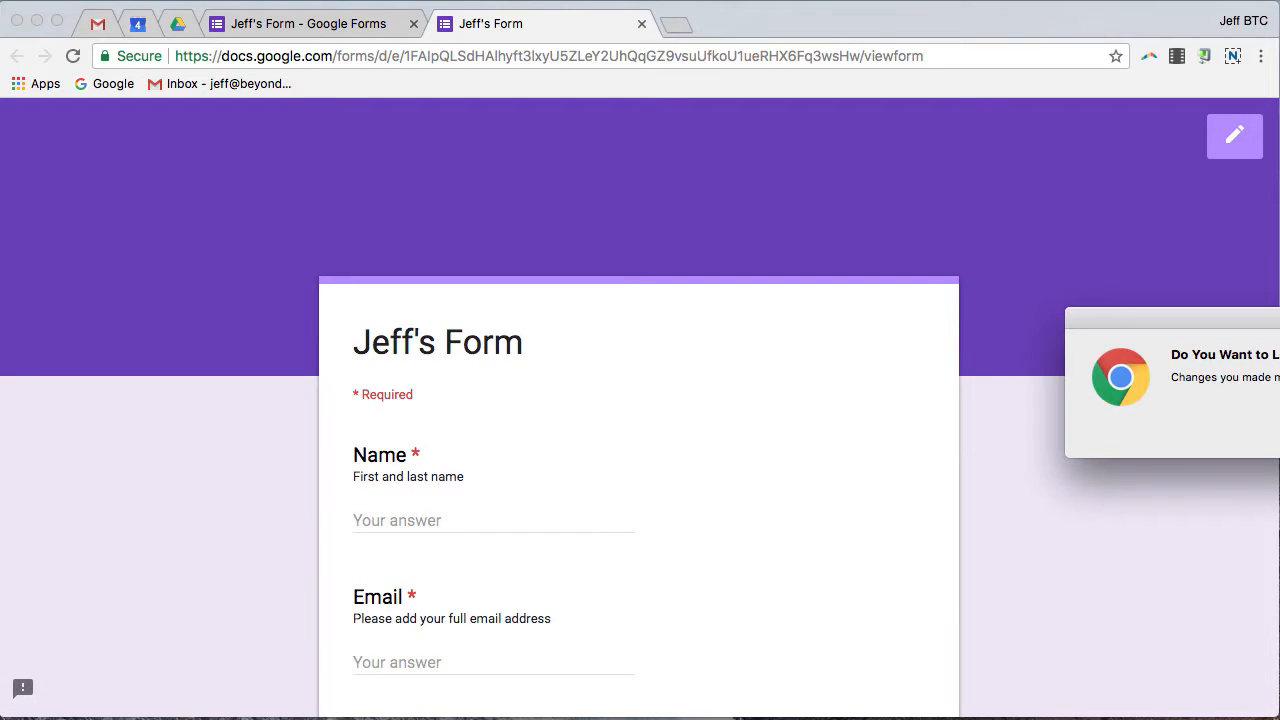
{"action": "key", "text": "Return"}
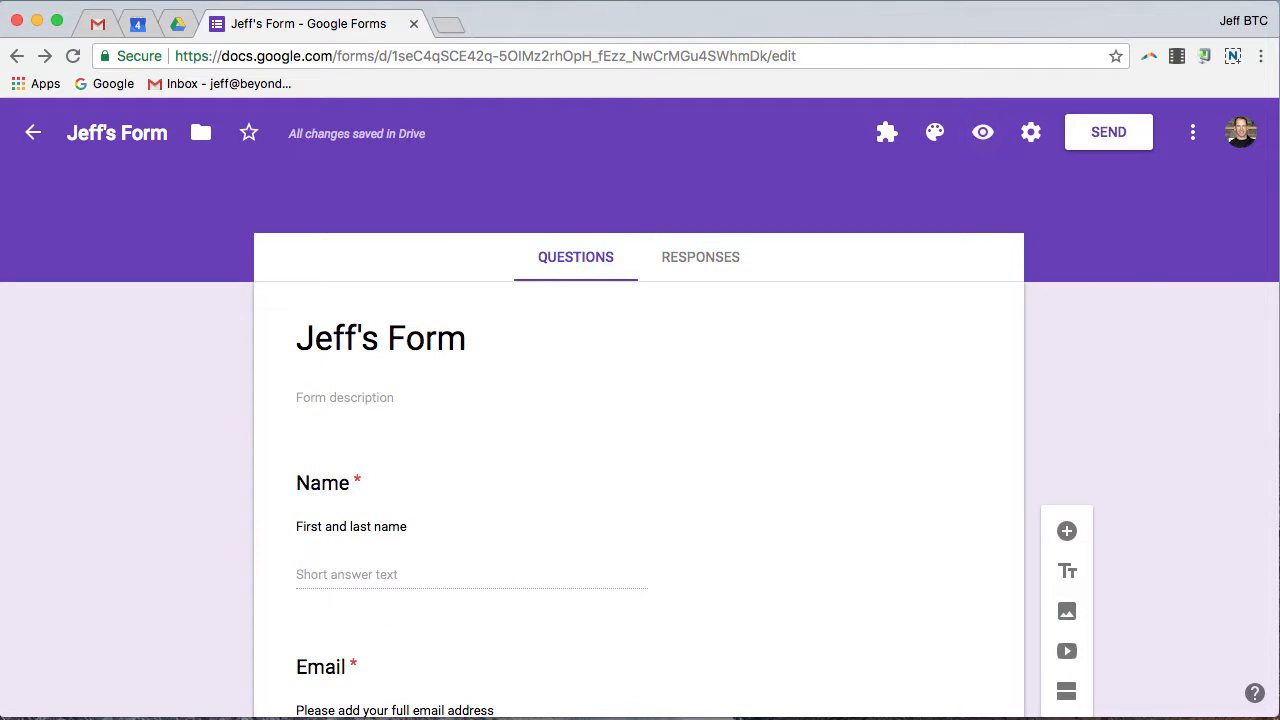
Step: Add a checkbox grid question below the comfort-level question
{"action": "scroll", "coordinate": [795, 390], "scroll_direction": "down", "scroll_amount": 10}
{"action": "scroll", "coordinate": [791, 399], "scroll_direction": "down", "scroll_amount": 10}
{"action": "left_click", "coordinate": [793, 398]}
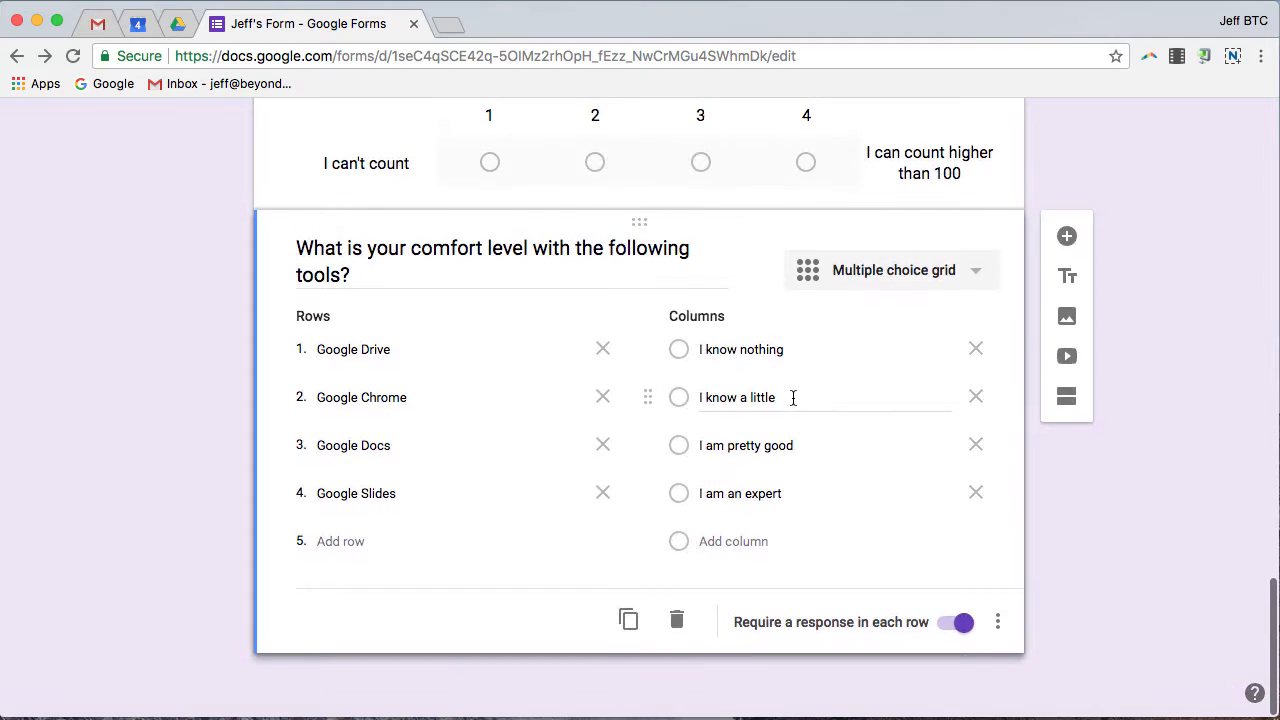
{"action": "left_click", "coordinate": [1066, 236]}
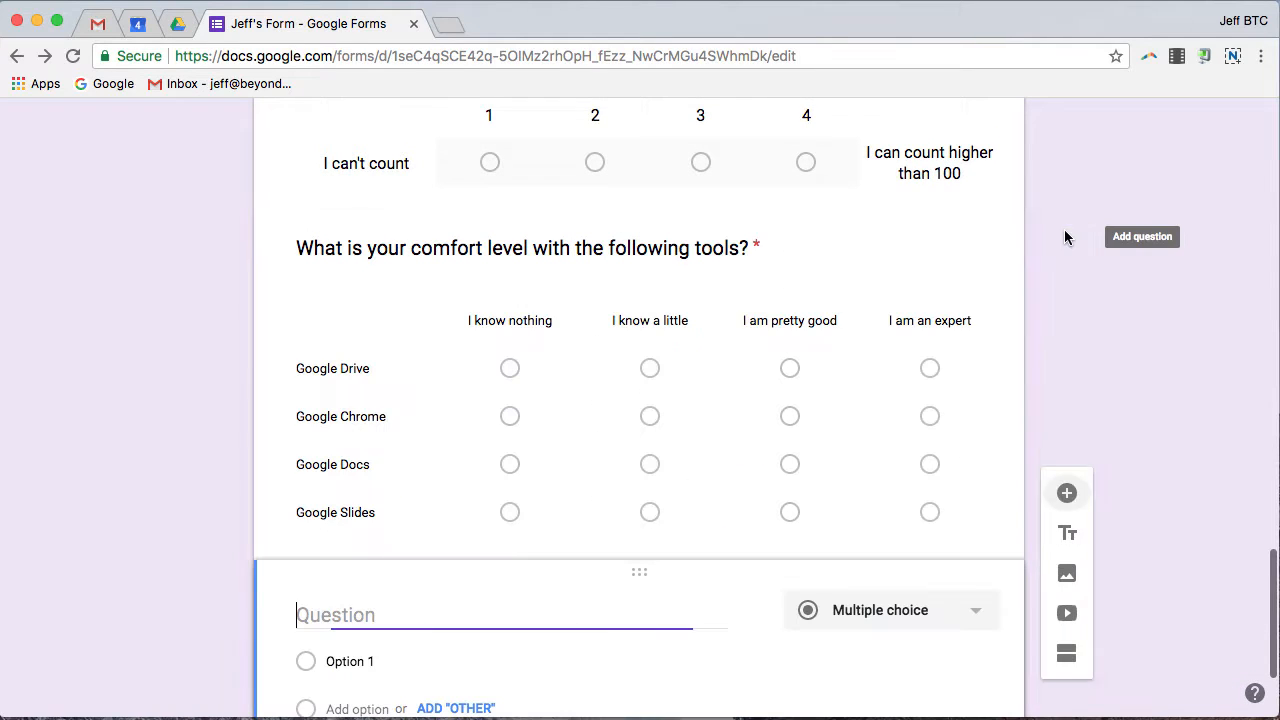
{"action": "left_click", "coordinate": [938, 615]}
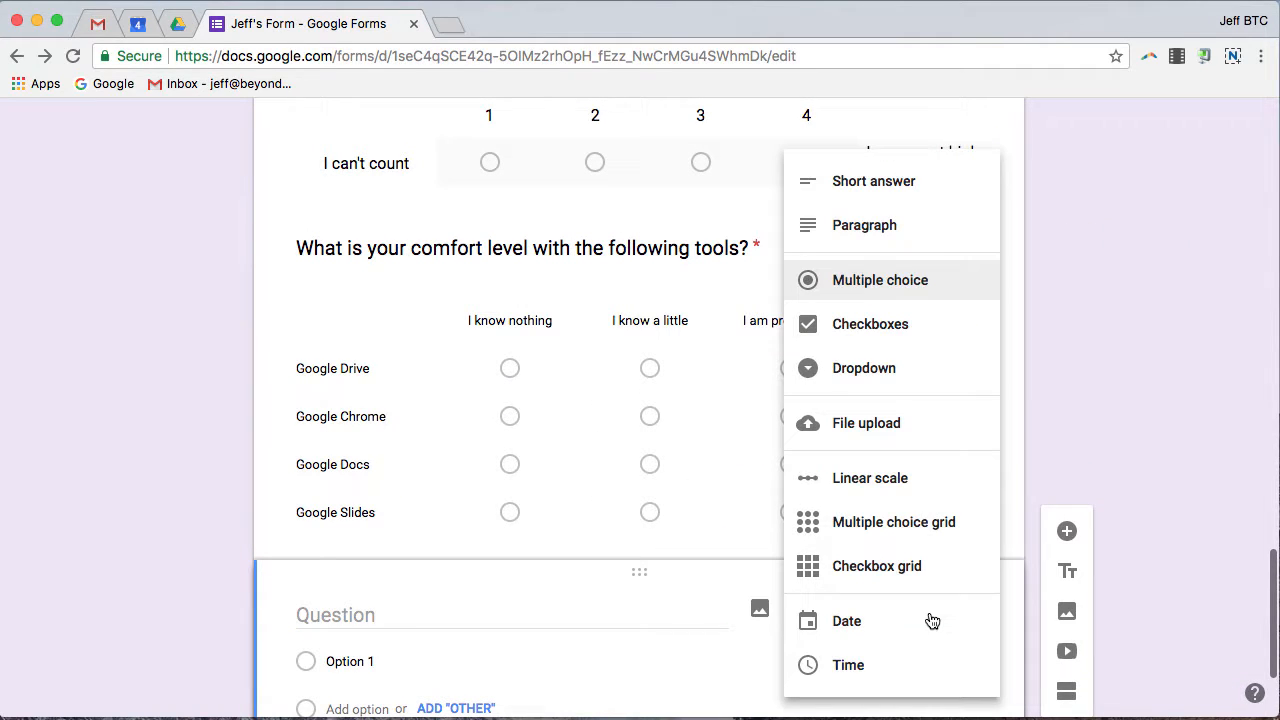
{"action": "left_click", "coordinate": [872, 568]}
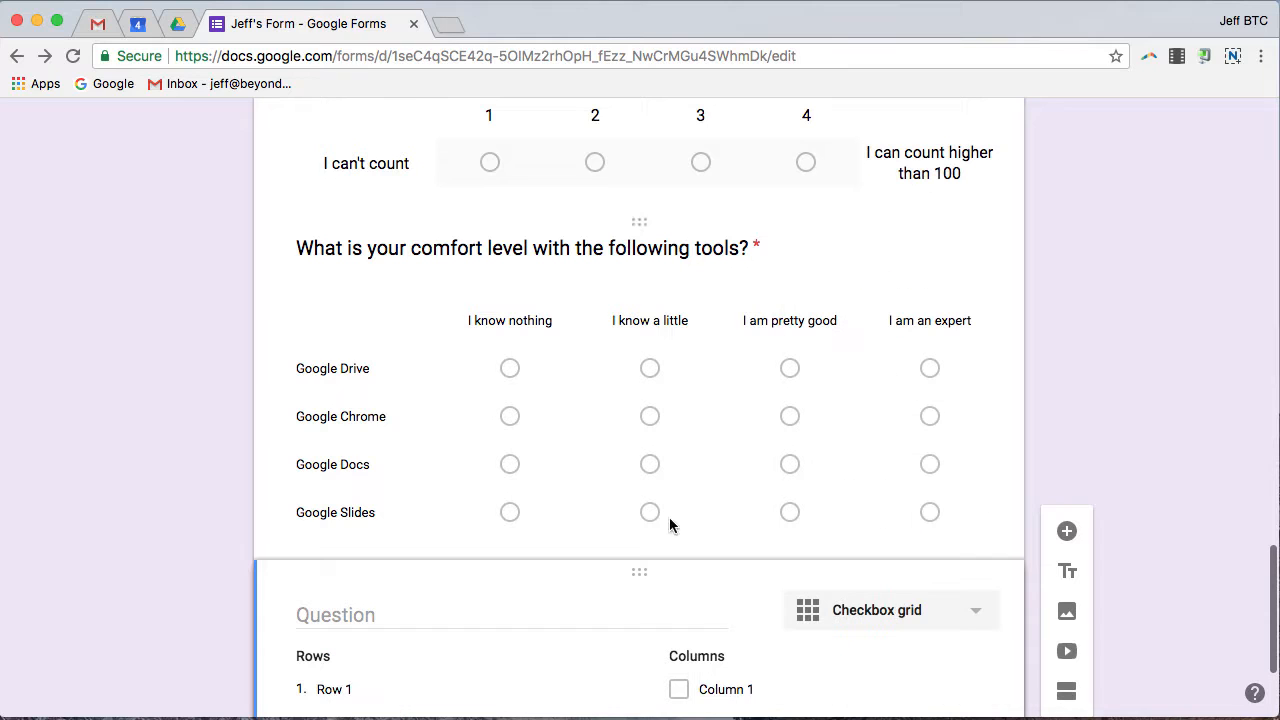
Step: Title the checkbox grid question "Where would you be most likely to use the following tools"
{"action": "left_click", "coordinate": [357, 614]}
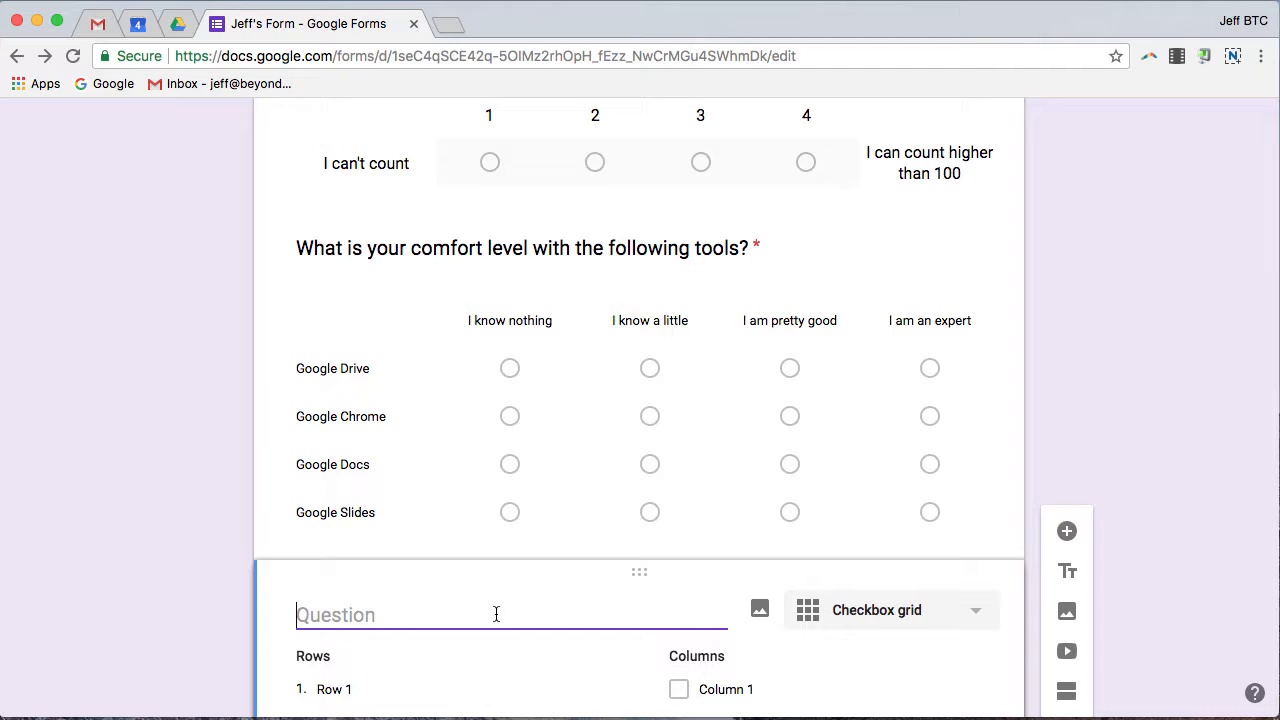
{"action": "type", "text": "Where"}
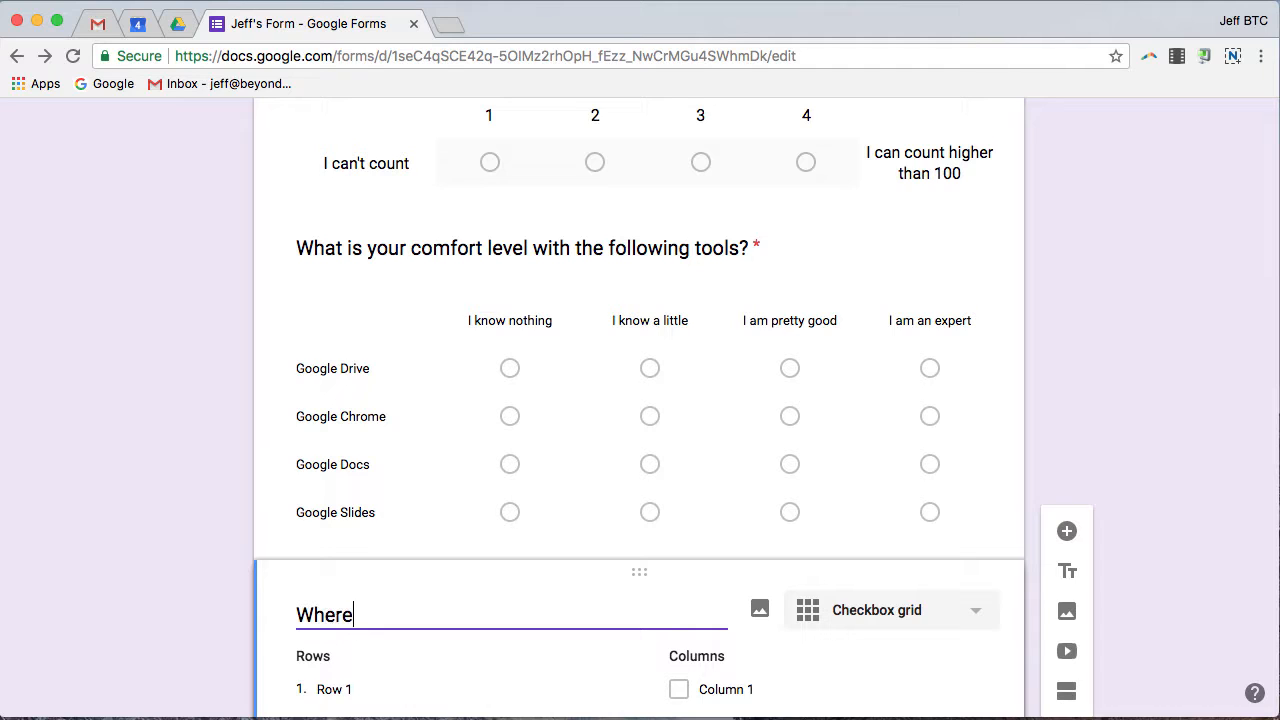
{"action": "type", "text": " would you be "}
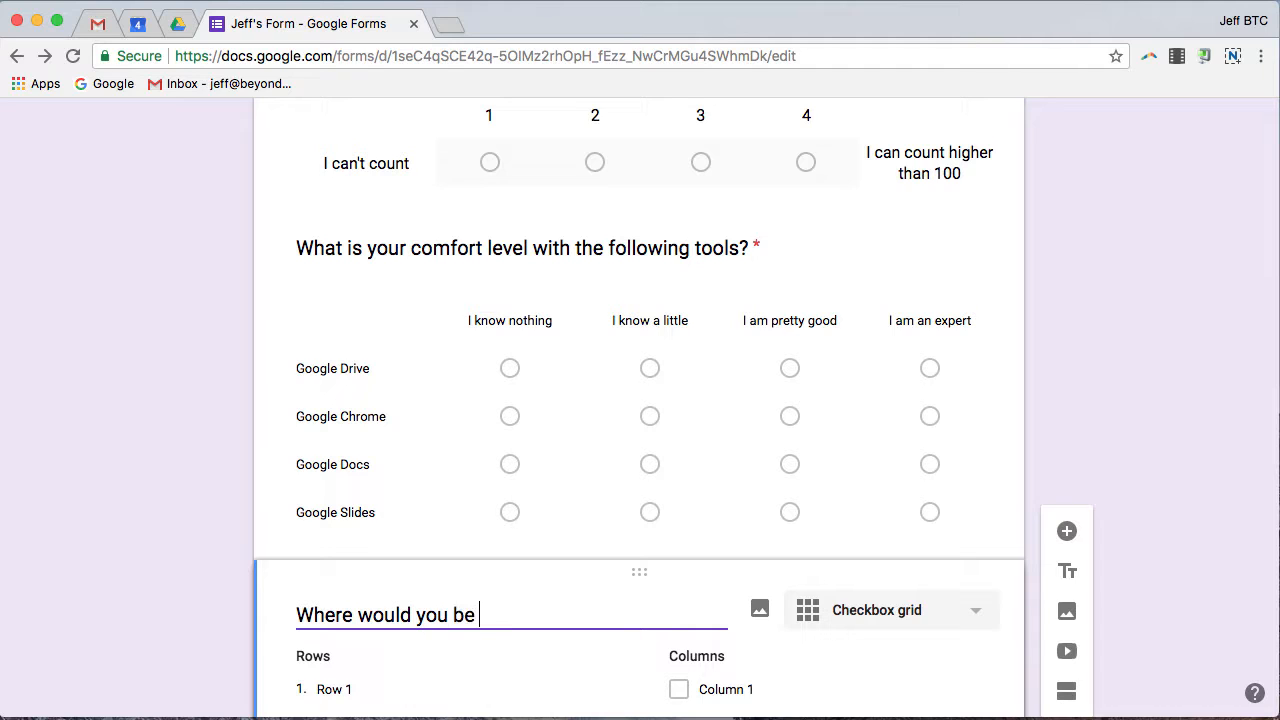
{"action": "type", "text": "most likel"}
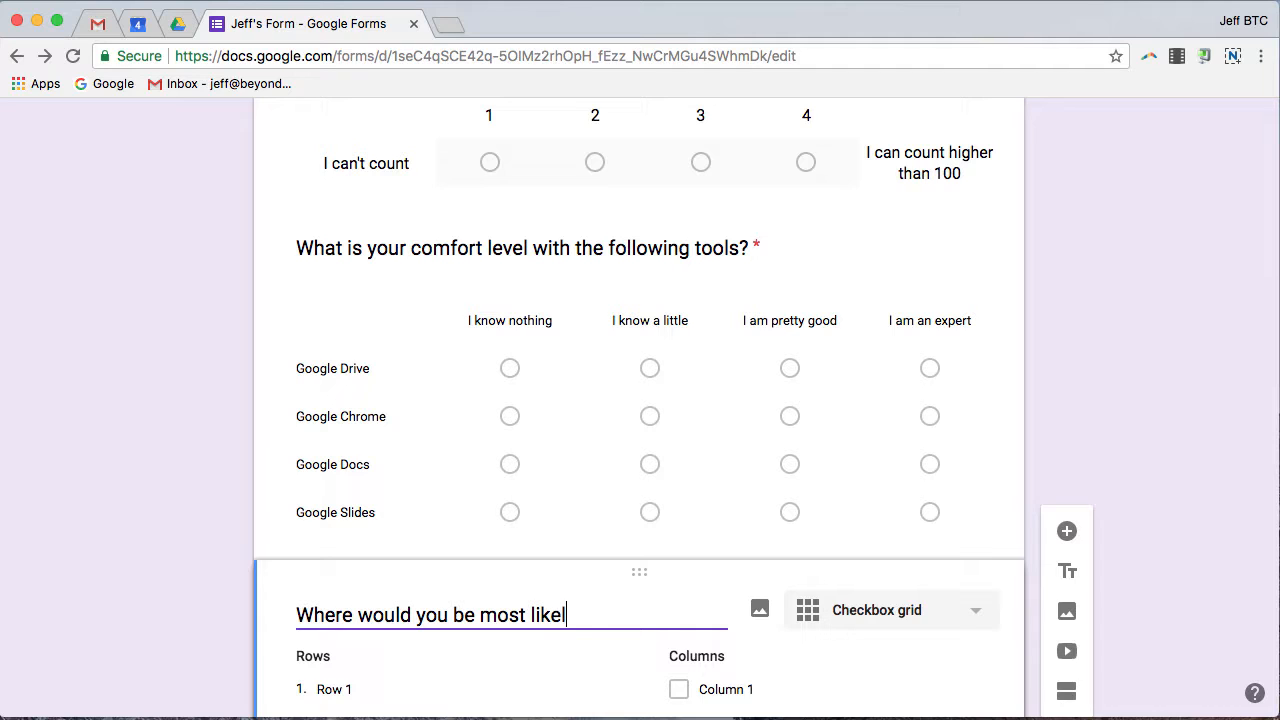
{"action": "type", "text": "y to use the "}
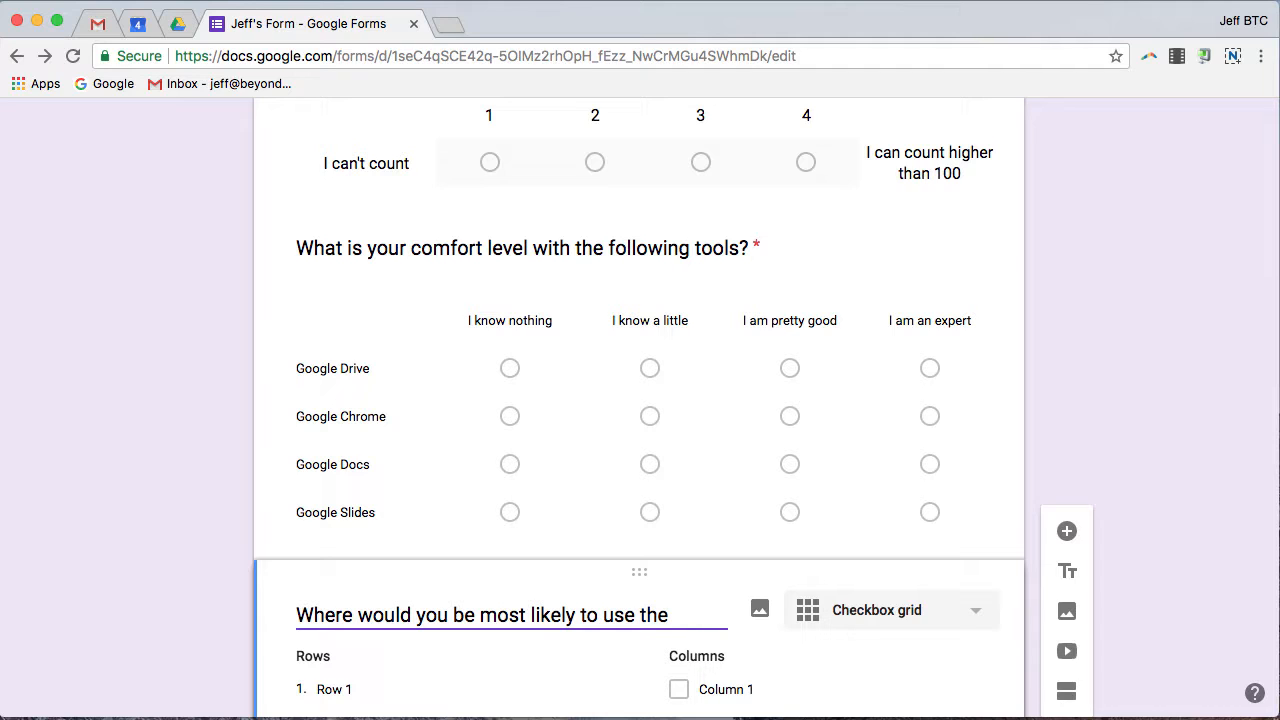
{"action": "type", "text": "follow"}
{"action": "key", "text": "BackSpace"}
{"action": "type", "text": "owing tools"}
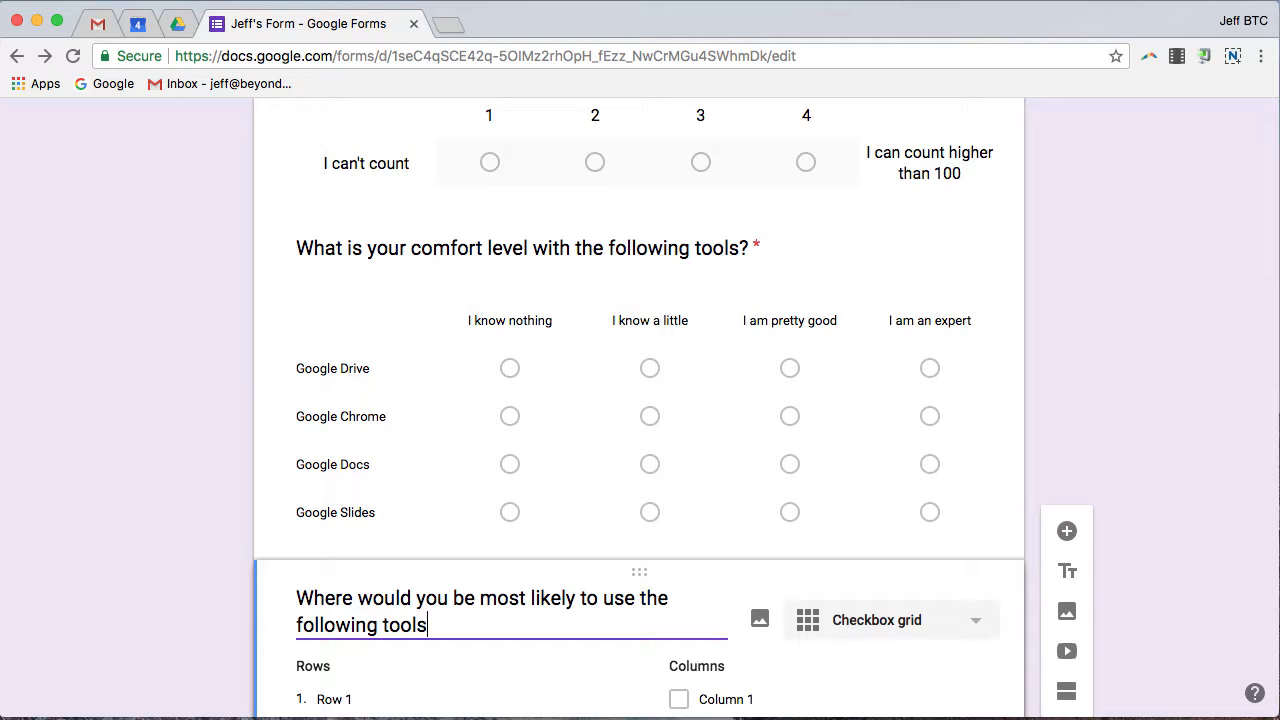
{"action": "key", "text": "Tab"}
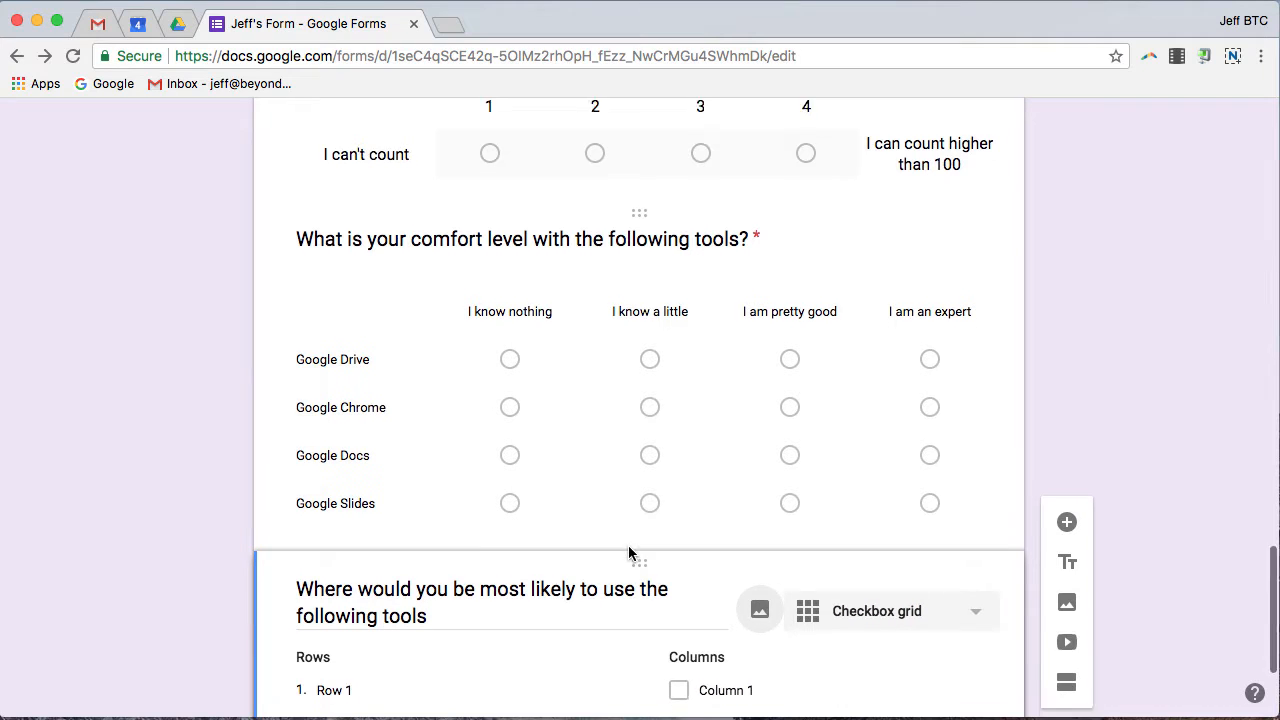
Step: Name the checkbox grid's first two rows "Mobile phone" and "Laptop"
{"action": "scroll", "coordinate": [634, 551], "scroll_direction": "down", "scroll_amount": 3}
{"action": "left_click", "coordinate": [323, 490]}
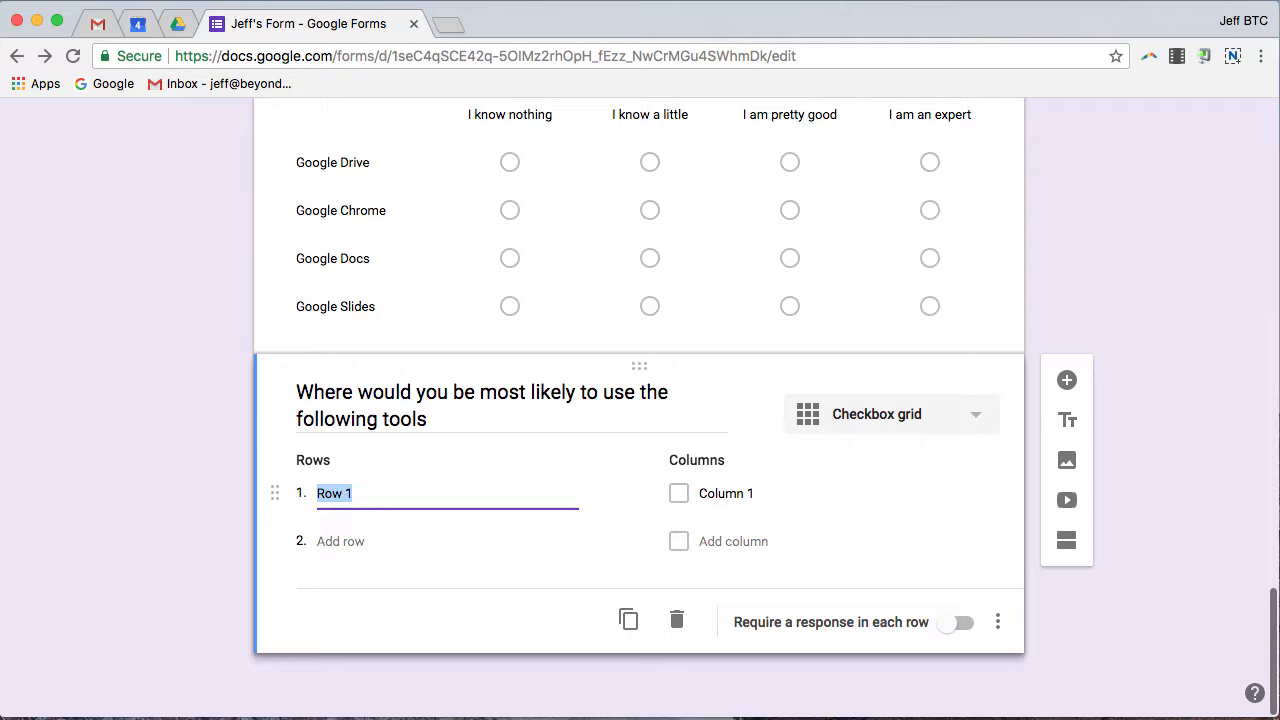
{"action": "type", "text": "Mobile phone"}
{"action": "key", "text": "Return"}
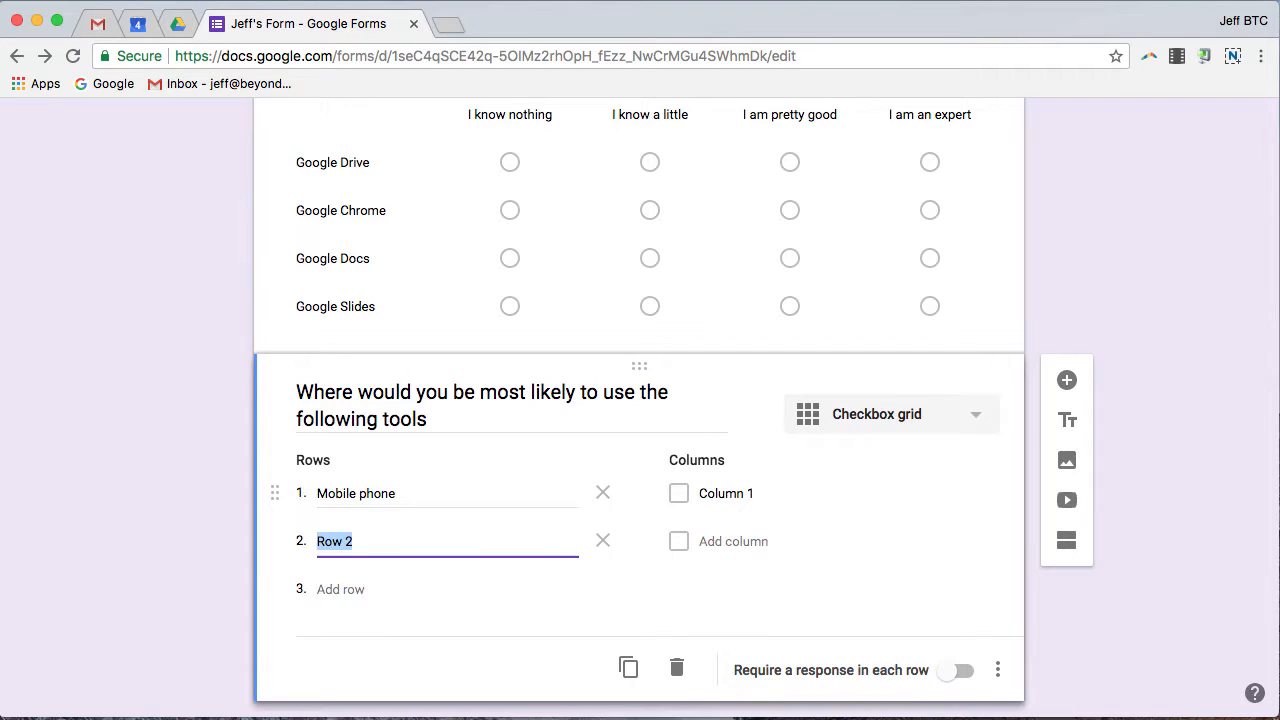
{"action": "type", "text": "Laptop"}
{"action": "key", "text": "Return"}
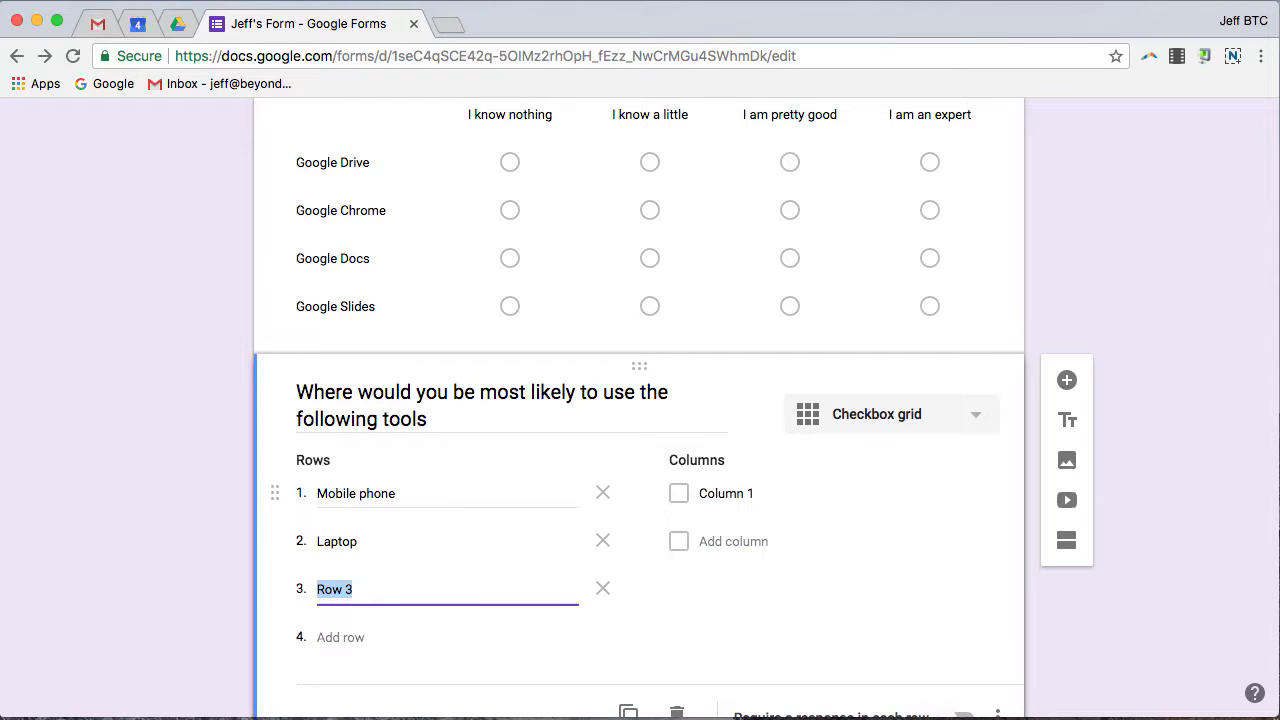
Step: Name the checkbox grid's third and fourth rows "Chromebook" and "Tablet"
{"action": "type", "text": "Chorm"}
{"action": "key", "text": "BackSpace"}
{"action": "key", "text": "BackSpace"}
{"action": "type", "text": "ome"}
{"action": "key", "text": "Return"}
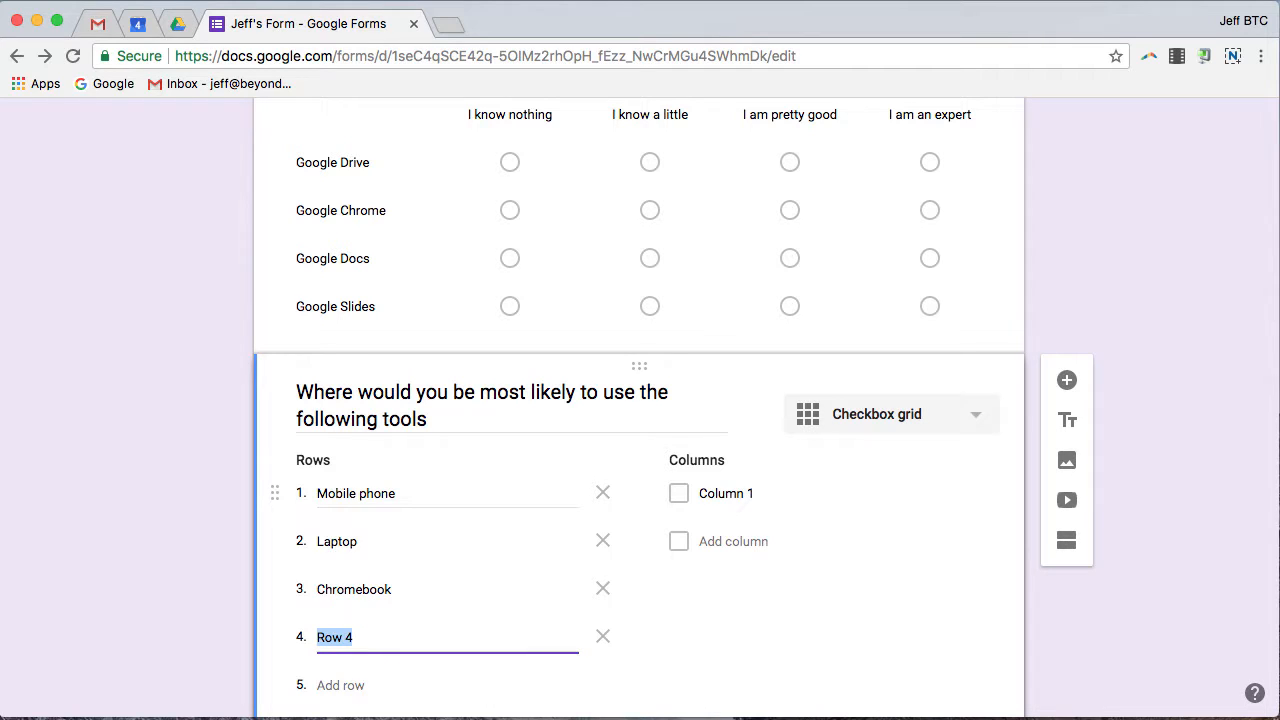
{"action": "type", "text": "Tablet"}
{"action": "key", "text": "Return"}
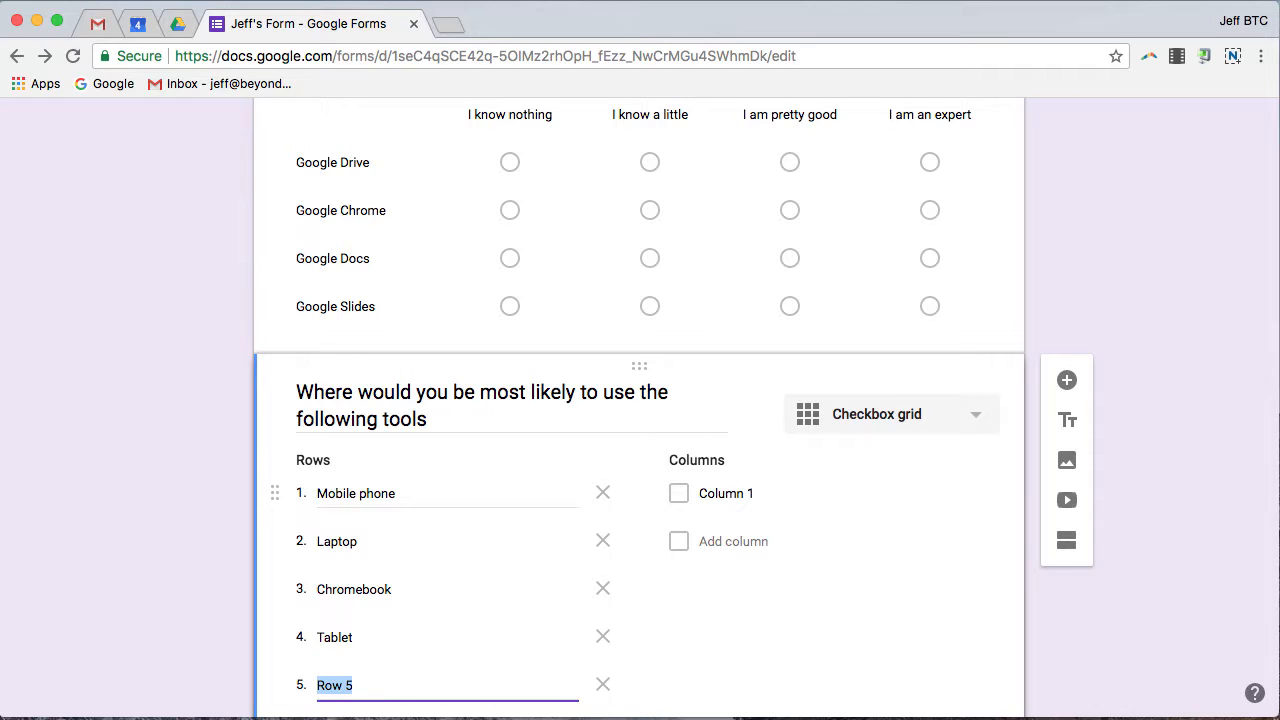
Step: Name the checkbox grid's first two columns "At the office" and "At home"
{"action": "left_click", "coordinate": [734, 494]}
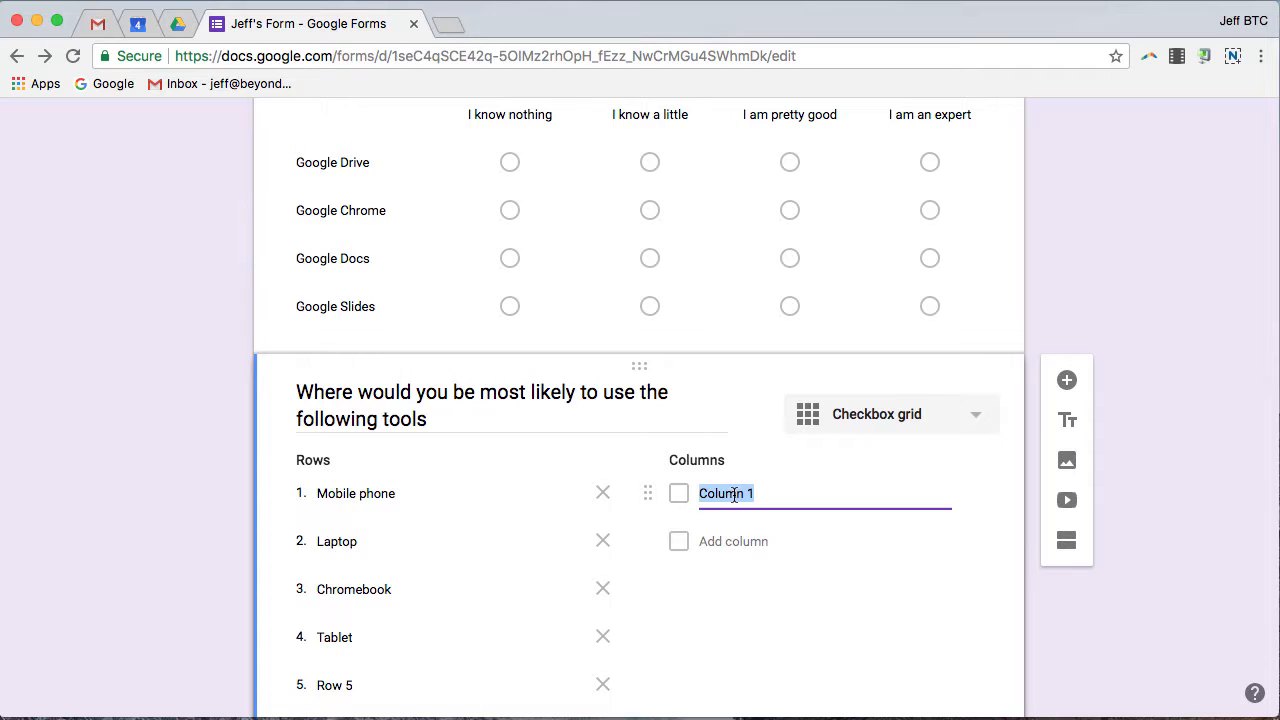
{"action": "type", "text": "At the "}
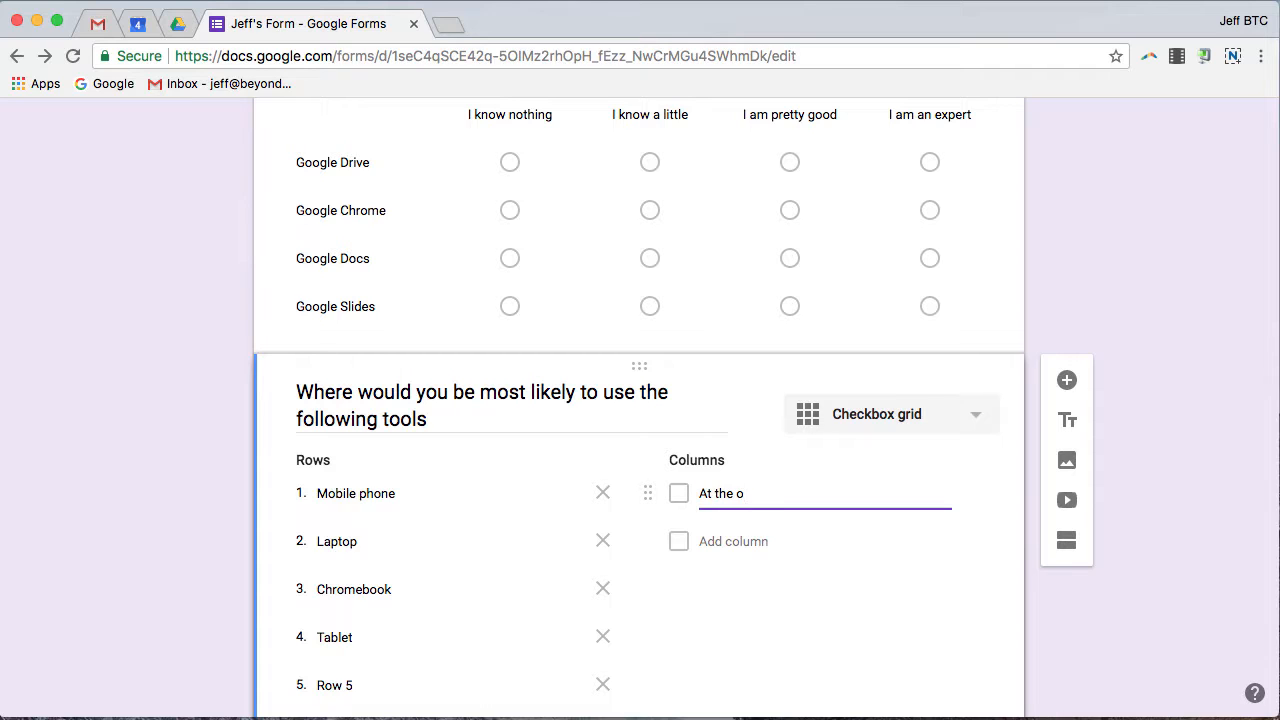
{"action": "type", "text": "office"}
{"action": "key", "text": "Return"}
{"action": "type", "text": "At "}
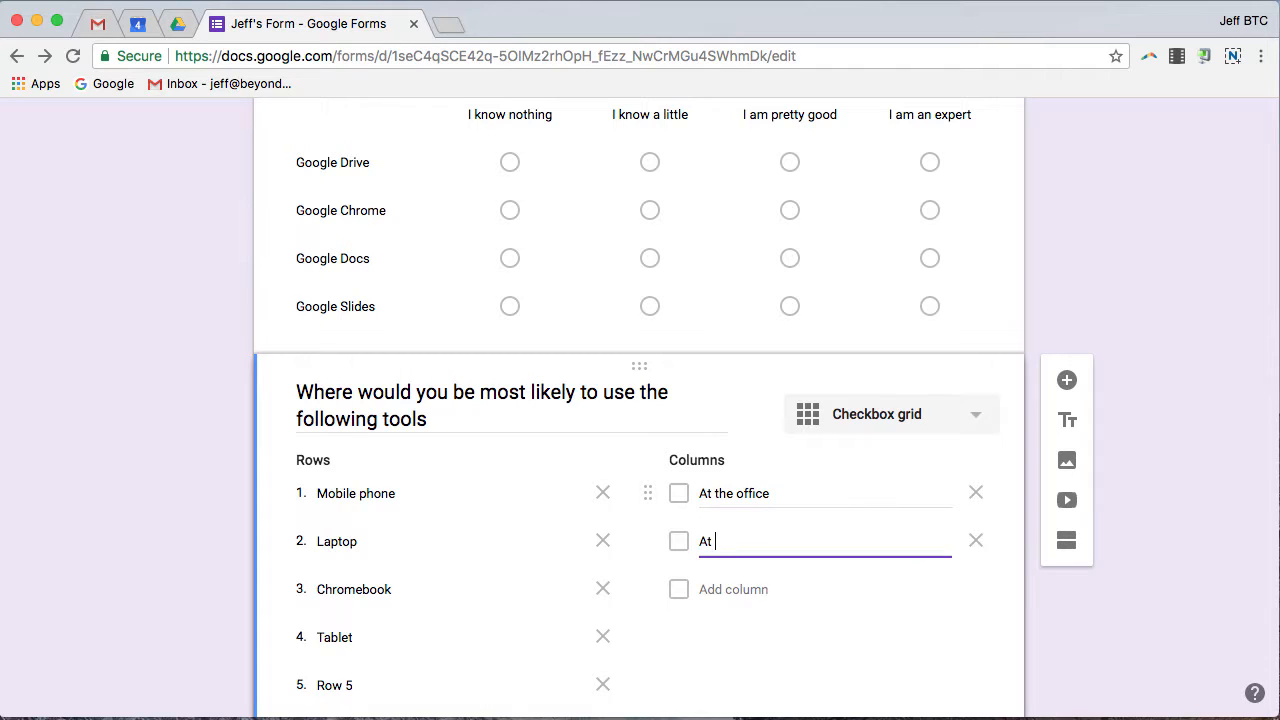
{"action": "type", "text": "home"}
{"action": "key", "text": "Return"}
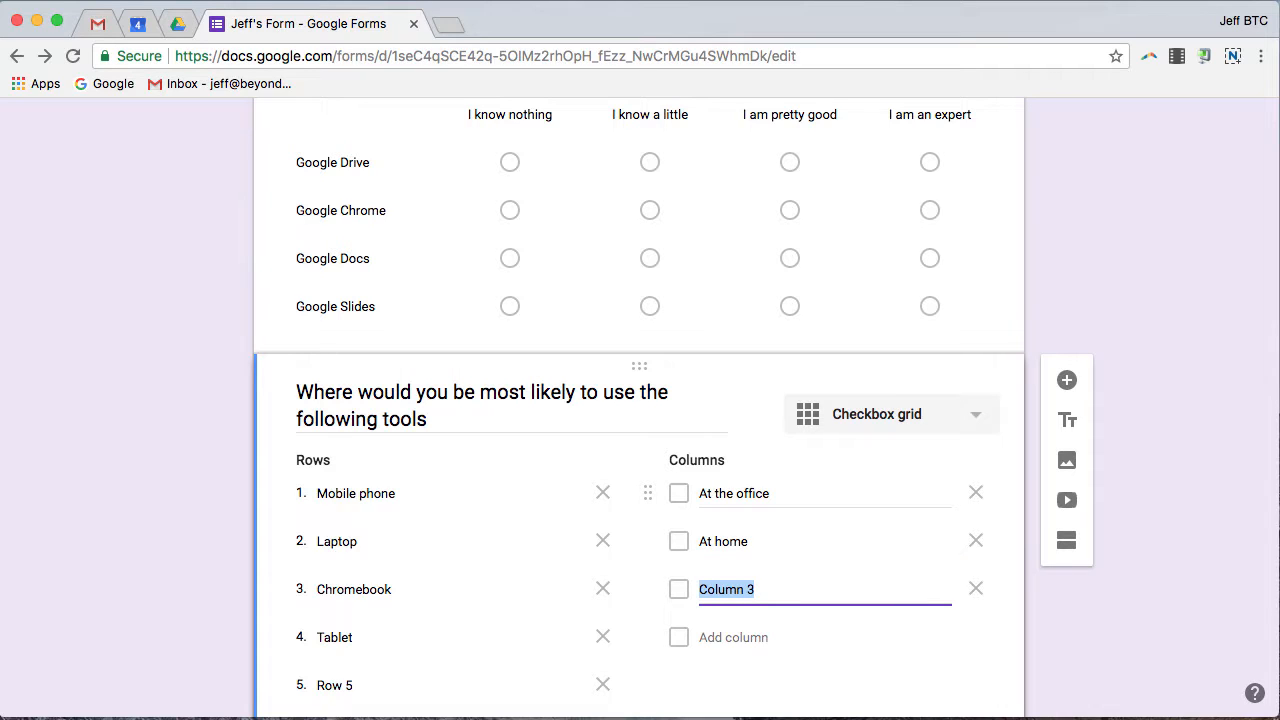
Step: Name the checkbox grid's third and fourth columns "While driving" and "While outdoors"
{"action": "type", "text": "while dri"}
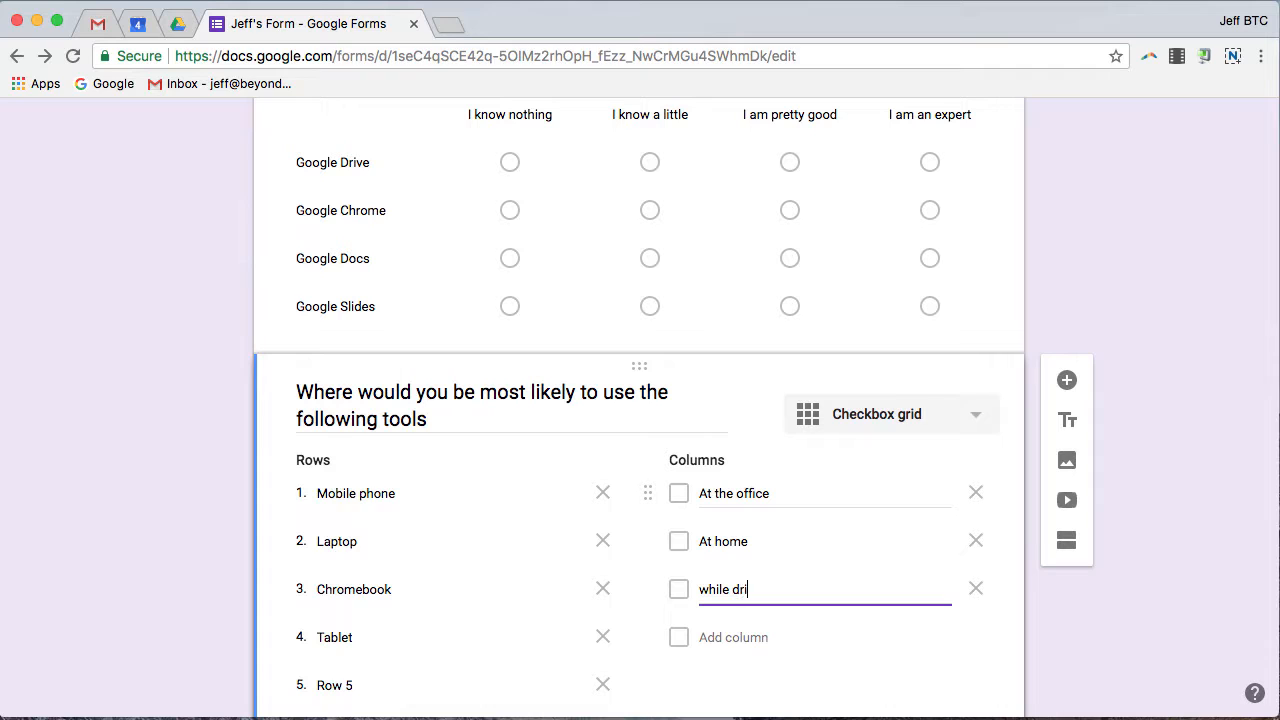
{"action": "type", "text": "ving"}
{"action": "key", "text": "Return"}
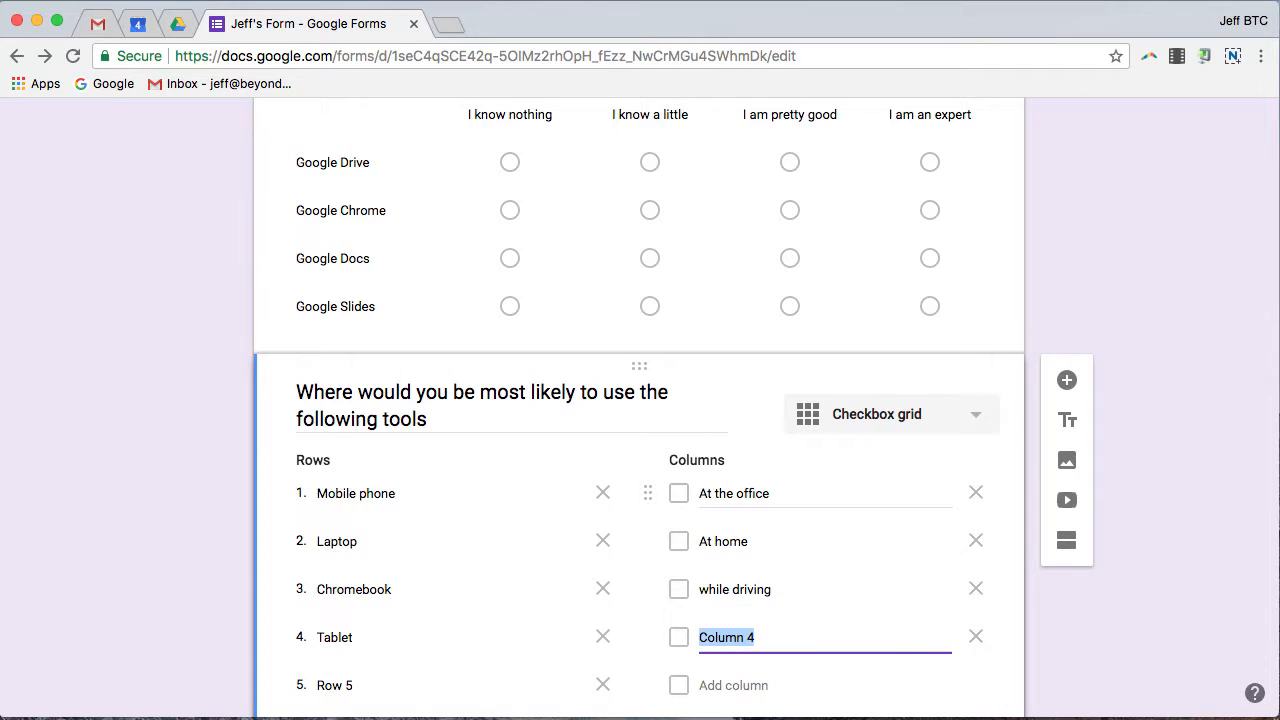
{"action": "left_click", "coordinate": [705, 593]}
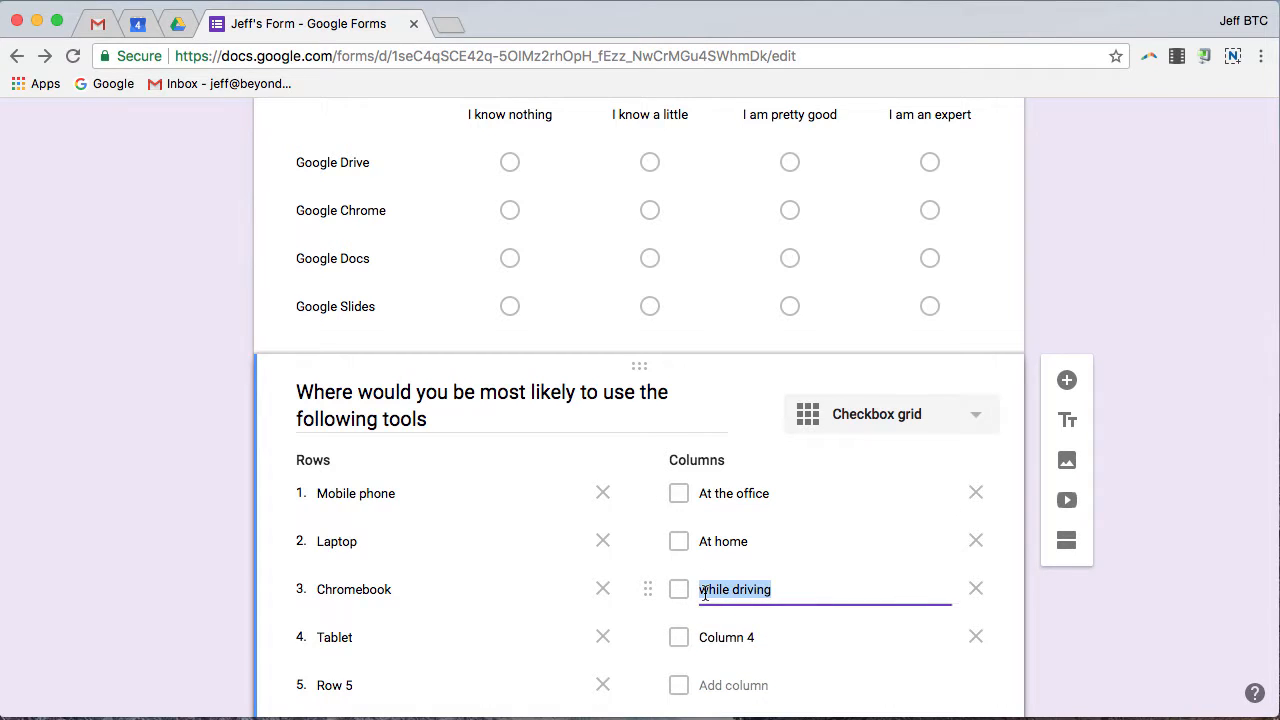
{"action": "left_click", "coordinate": [705, 593]}
{"action": "key", "text": "BackSpace"}
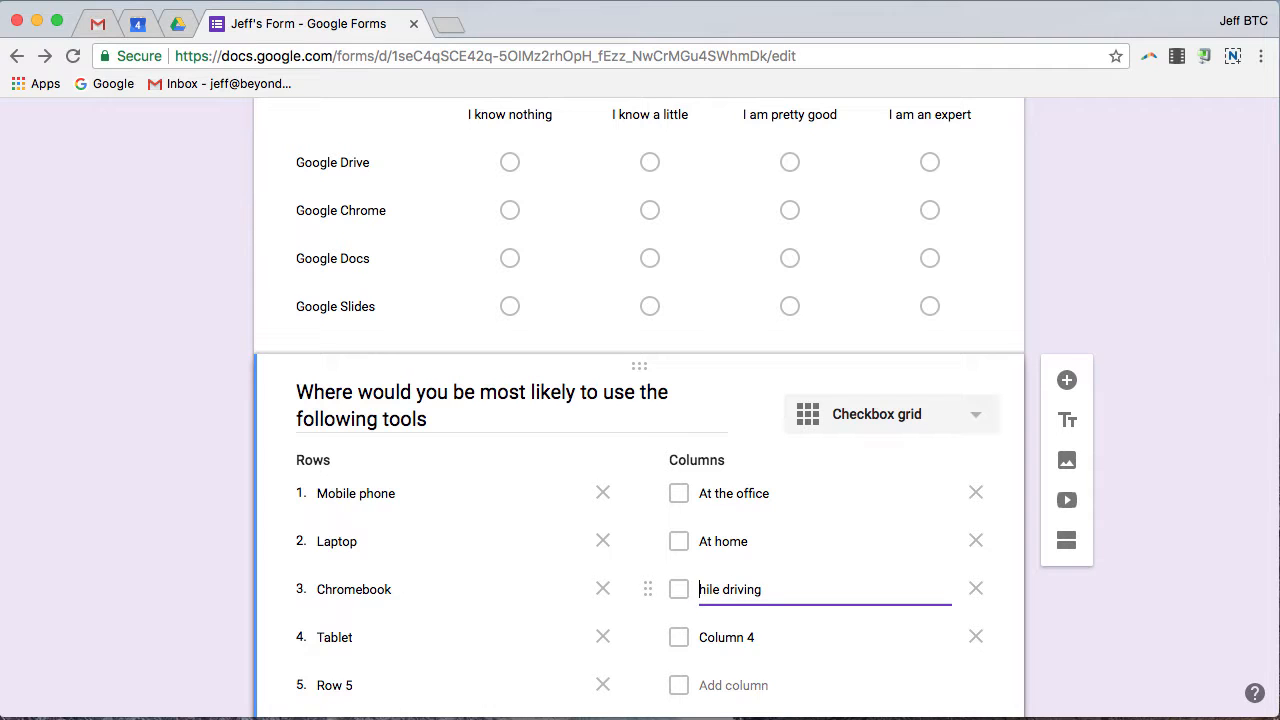
{"action": "type", "text": "W"}
{"action": "left_click", "coordinate": [730, 641]}
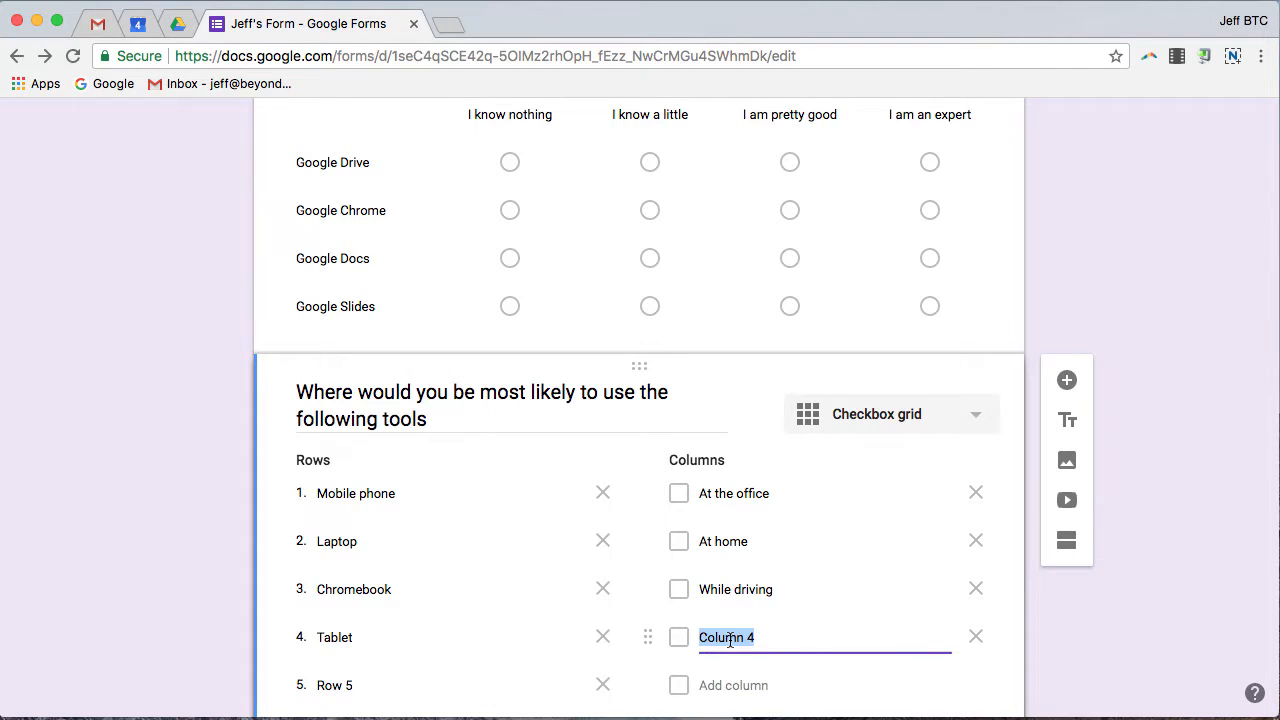
{"action": "type", "text": "While outdoors"}
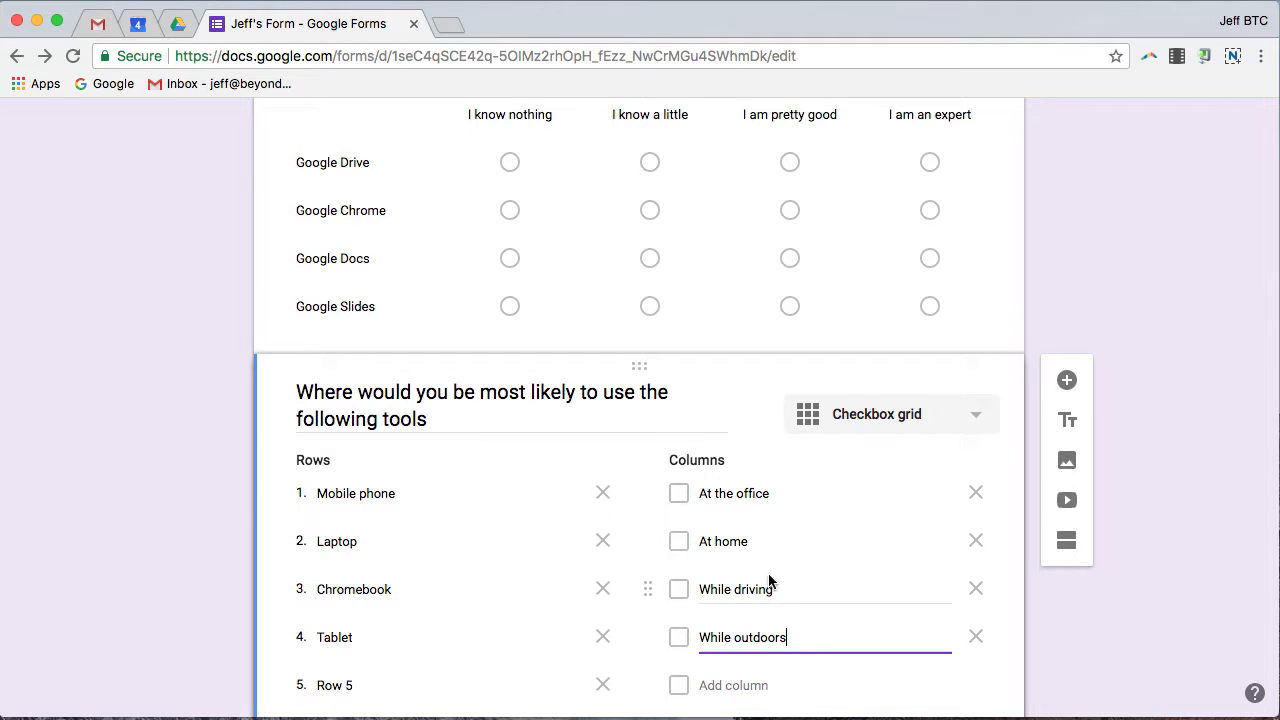
Step: Preview the form and examine the checkbox grid question at its end
{"action": "scroll", "coordinate": [745, 585], "scroll_direction": "down", "scroll_amount": 2}
{"action": "scroll", "coordinate": [780, 397], "scroll_direction": "up", "scroll_amount": 3}
{"action": "scroll", "coordinate": [770, 397], "scroll_direction": "up", "scroll_amount": 1}
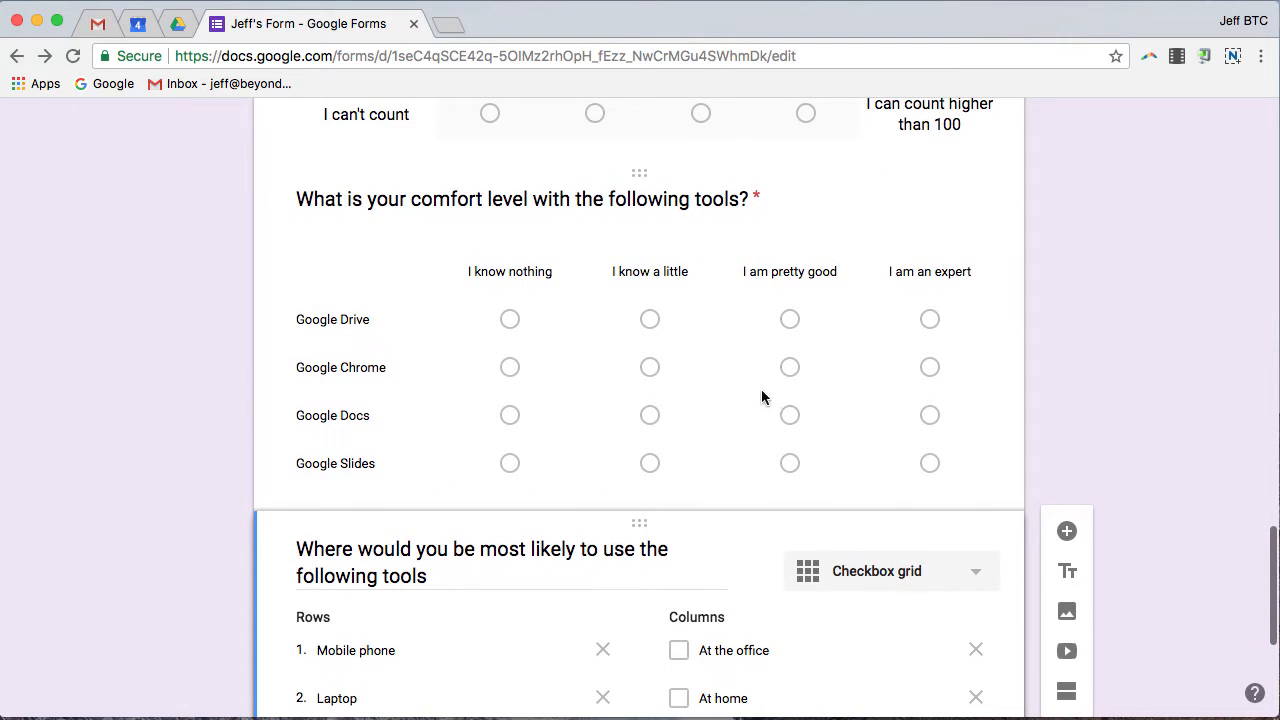
{"action": "scroll", "coordinate": [994, 306], "scroll_direction": "up", "scroll_amount": 15}
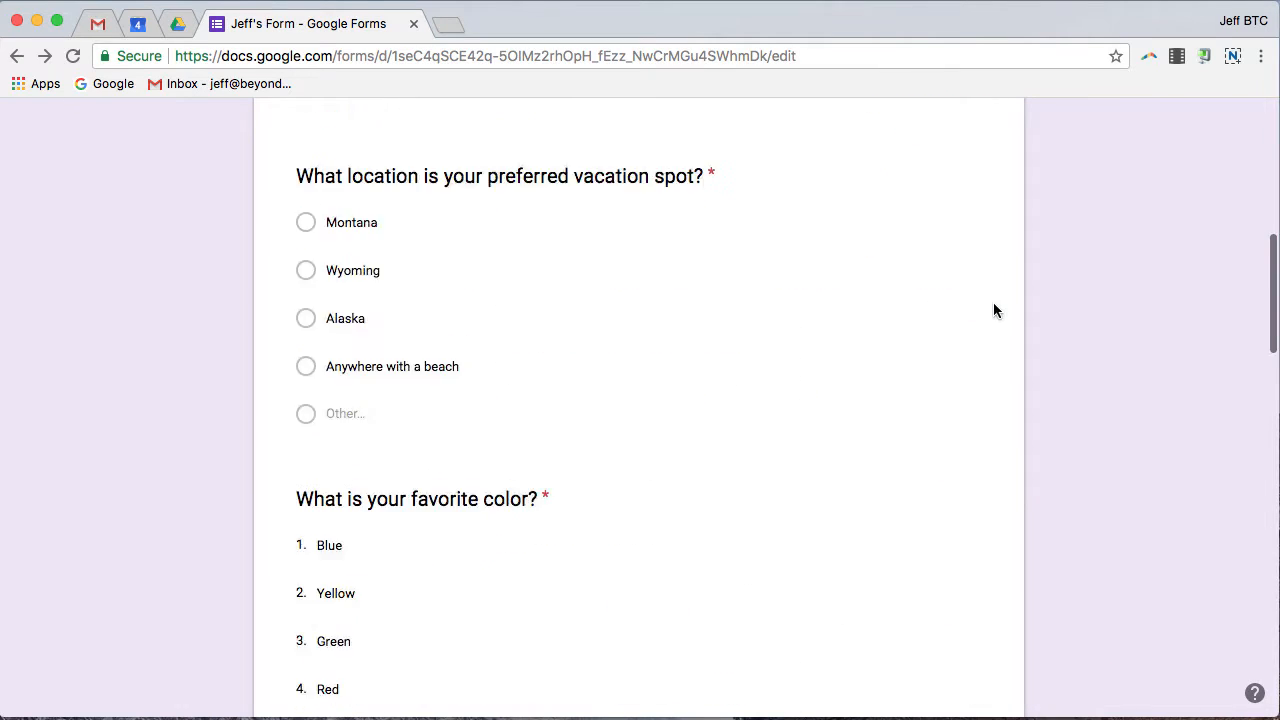
{"action": "left_click", "coordinate": [984, 133]}
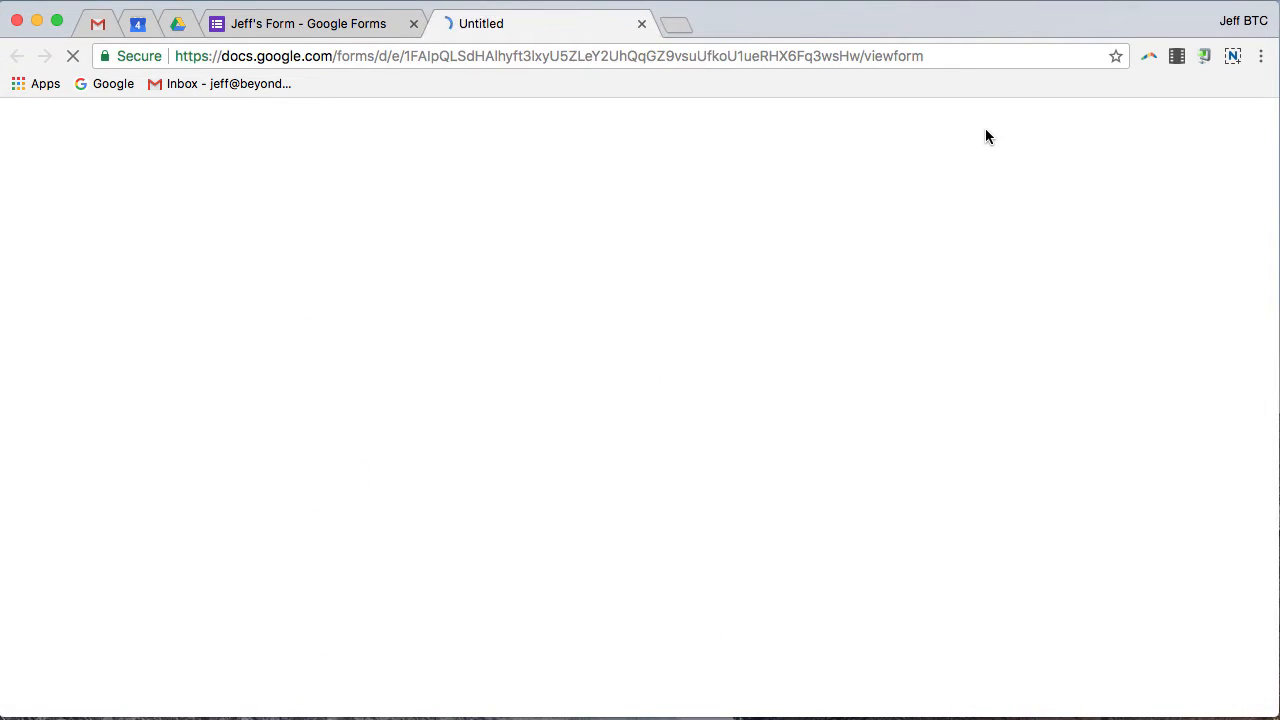
{"action": "scroll", "coordinate": [700, 212], "scroll_direction": "down", "scroll_amount": 15}
{"action": "scroll", "coordinate": [706, 220], "scroll_direction": "up", "scroll_amount": 2}
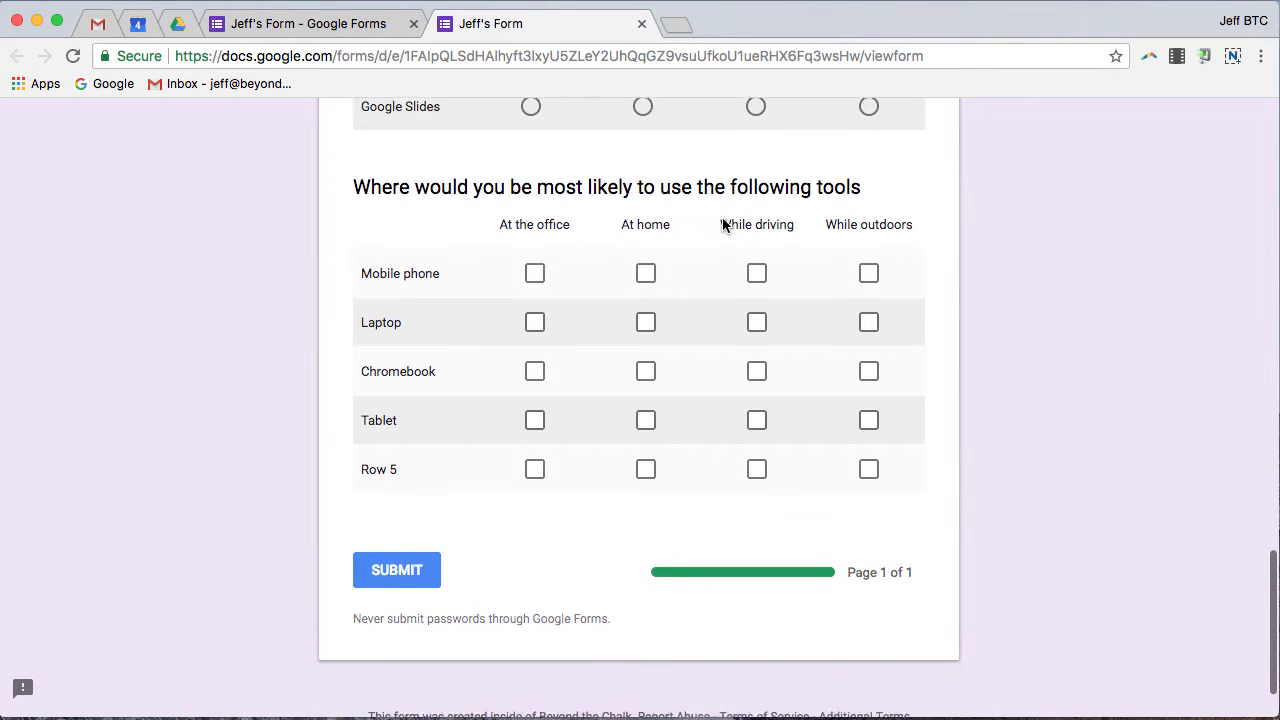
Step: Try ticking At the office, At home and While outdoors for Mobile phone, and close the preview without submitting
{"action": "left_click", "coordinate": [536, 284]}
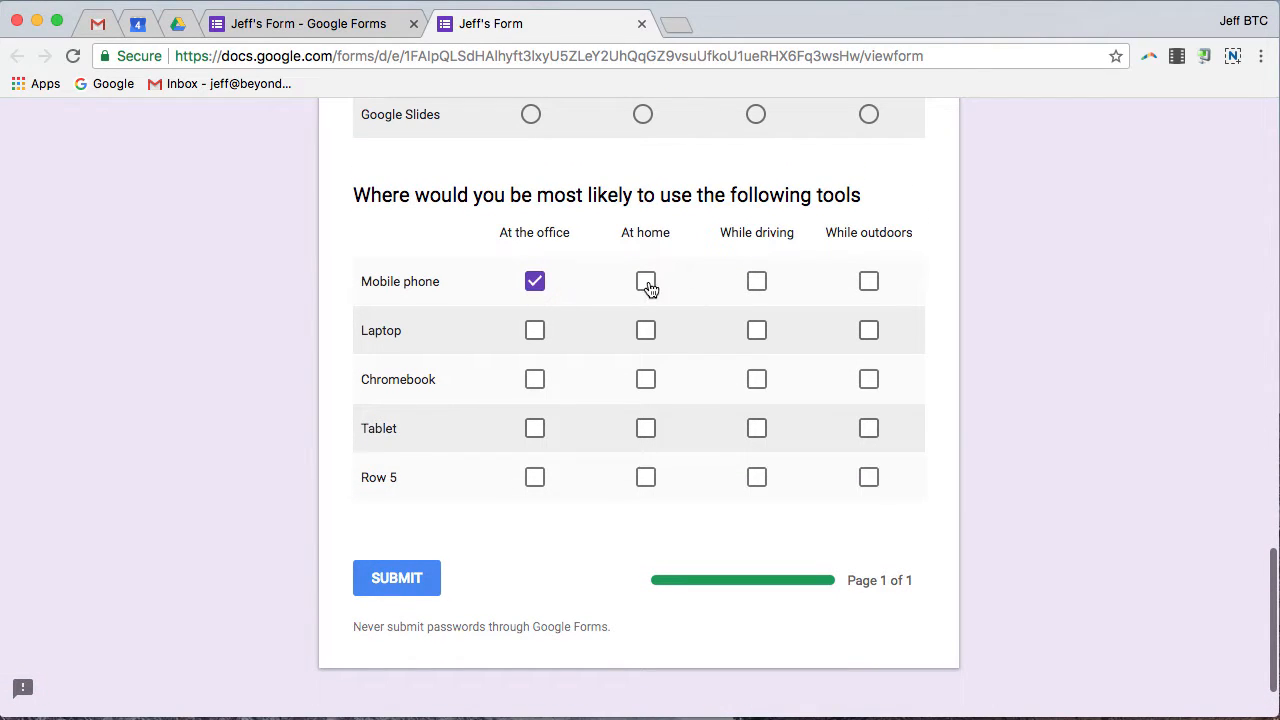
{"action": "left_click", "coordinate": [647, 285]}
{"action": "left_click", "coordinate": [757, 288]}
{"action": "left_click", "coordinate": [768, 288]}
{"action": "left_click", "coordinate": [871, 286]}
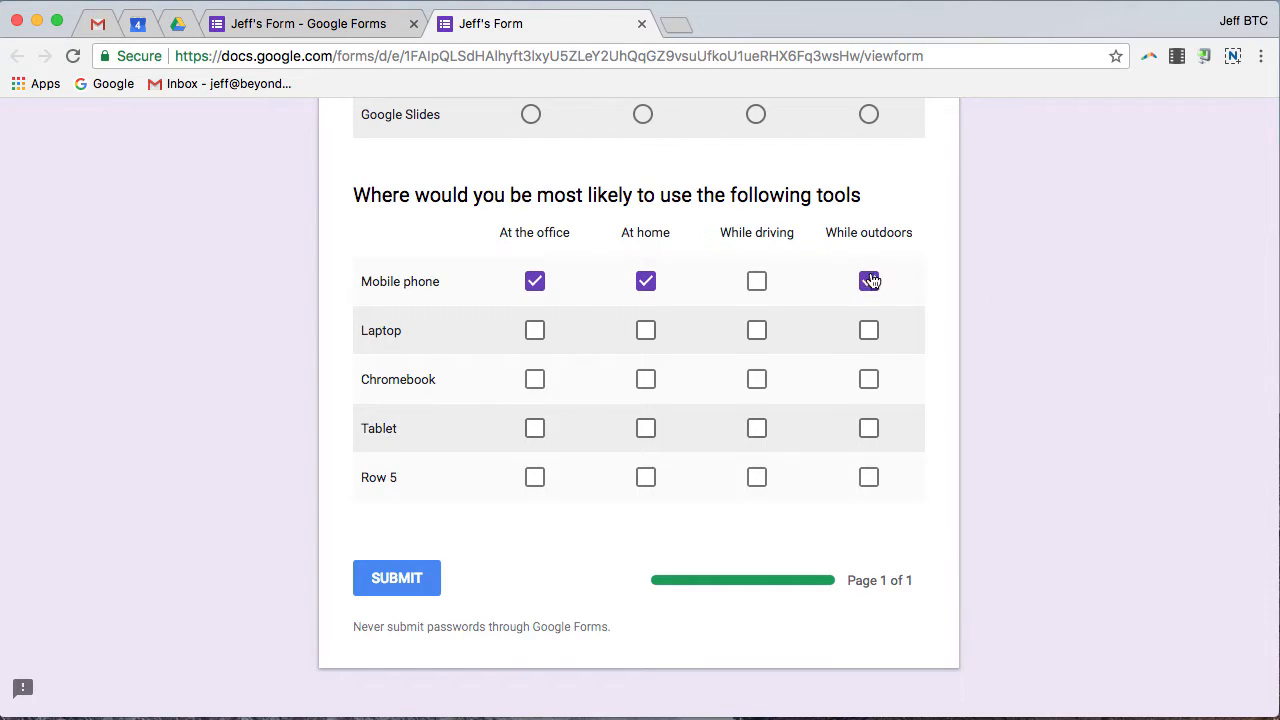
{"action": "scroll", "coordinate": [869, 275], "scroll_direction": "up", "scroll_amount": 4}
{"action": "scroll", "coordinate": [700, 417], "scroll_direction": "down", "scroll_amount": 3}
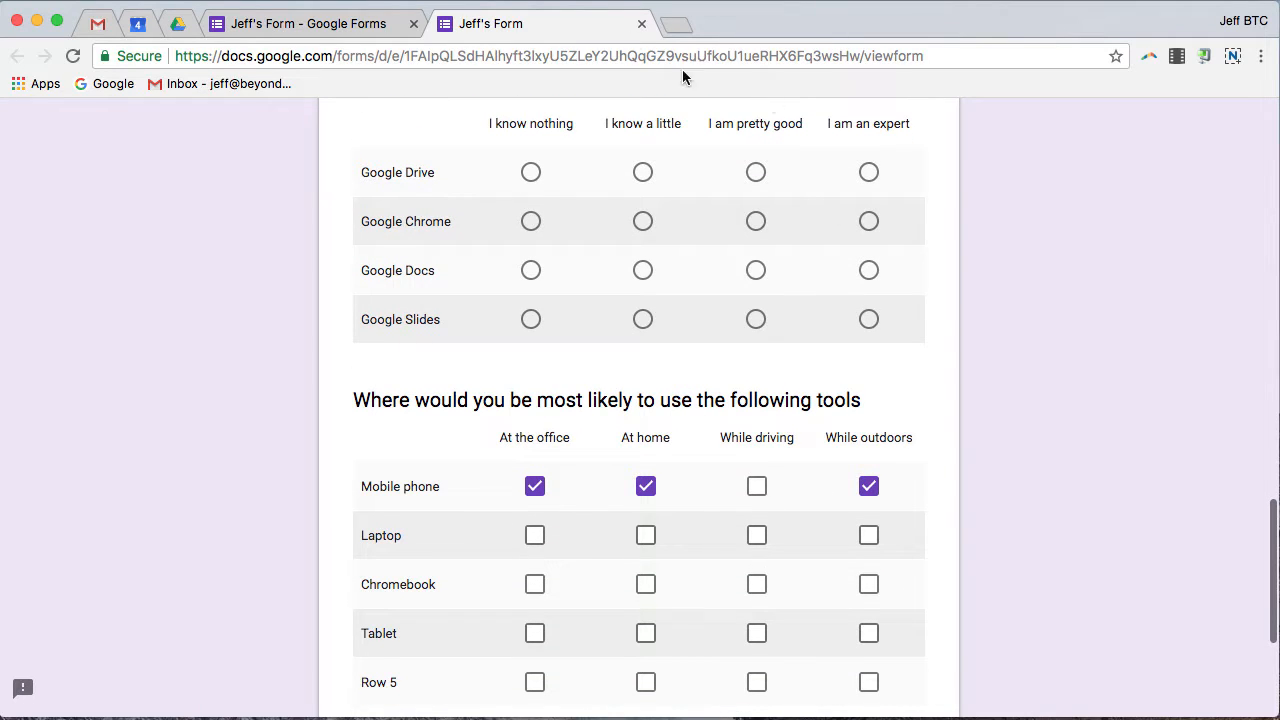
{"action": "left_click", "coordinate": [641, 24]}
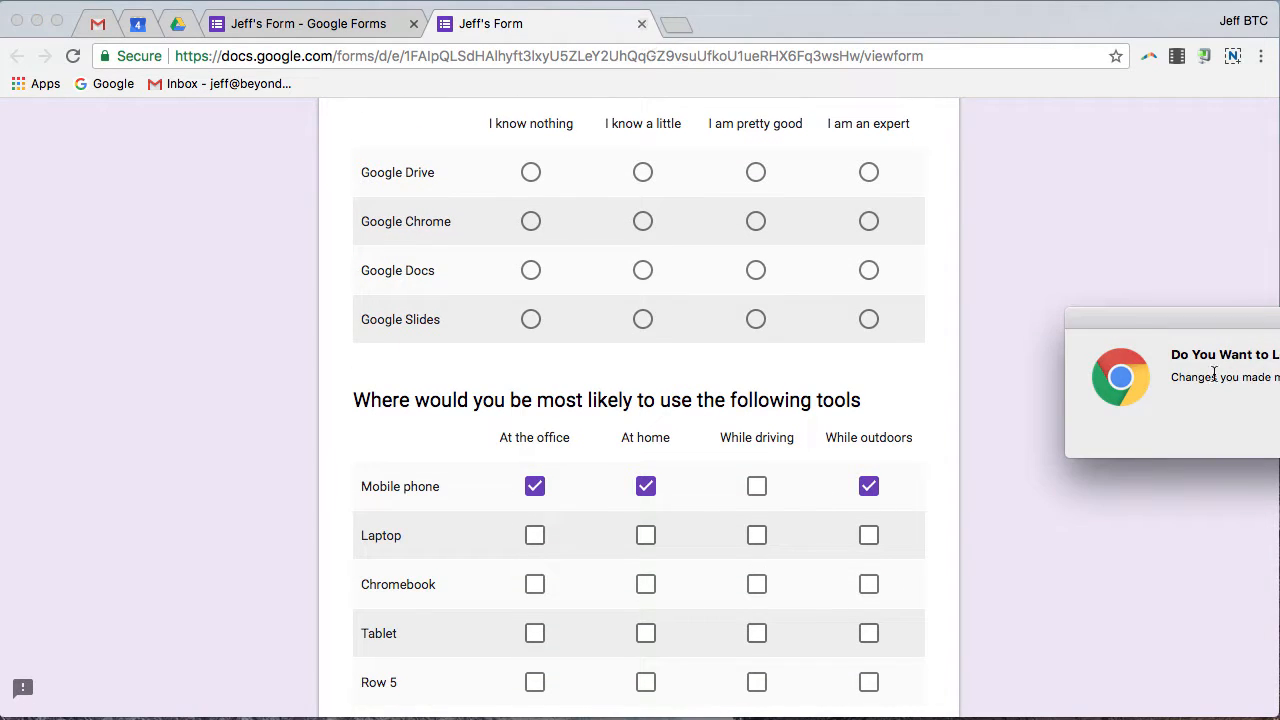
{"action": "key", "text": "Return"}
Step: Add a Date question below the checkbox grid question
{"action": "scroll", "coordinate": [598, 415], "scroll_direction": "down", "scroll_amount": 20}
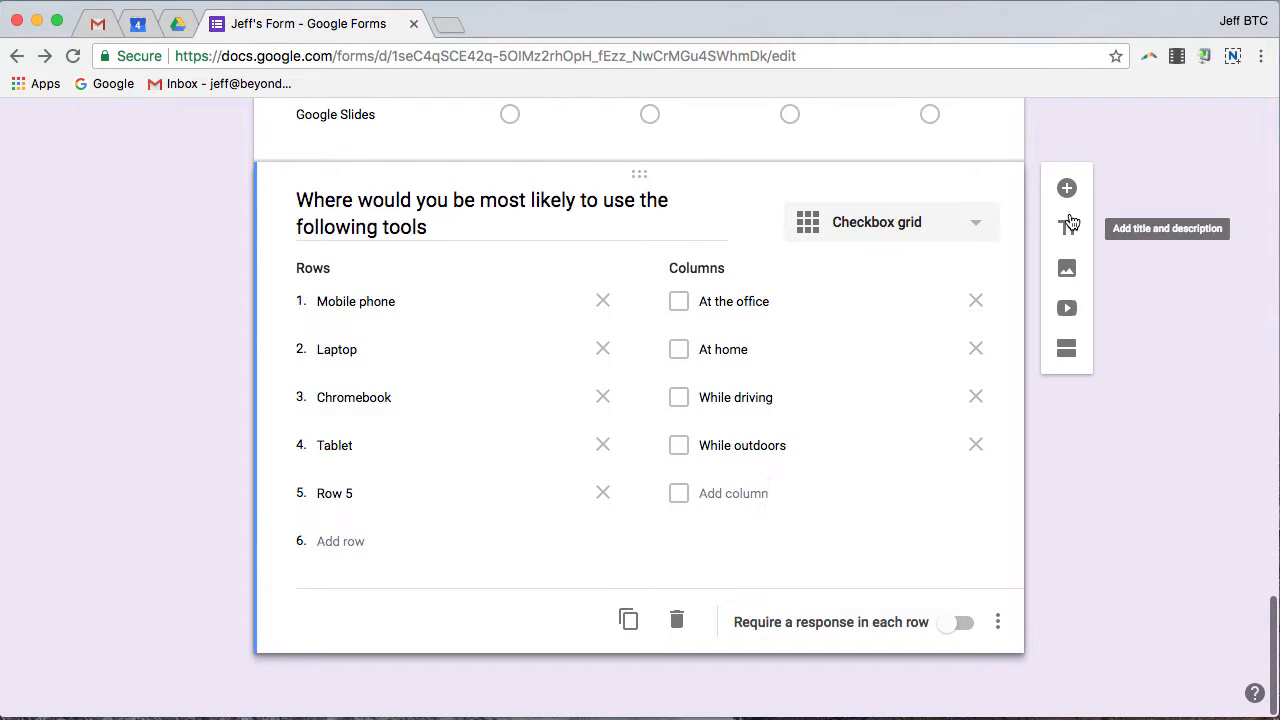
{"action": "left_click", "coordinate": [1067, 189]}
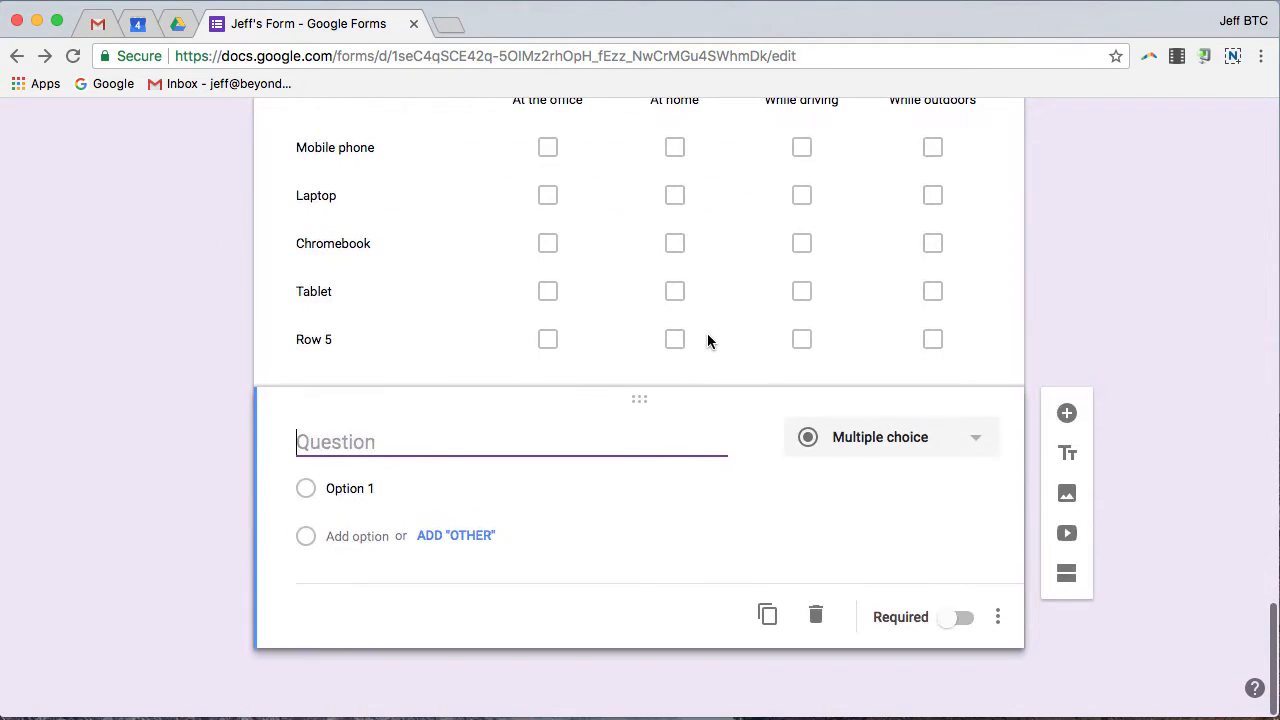
{"action": "left_click", "coordinate": [963, 452]}
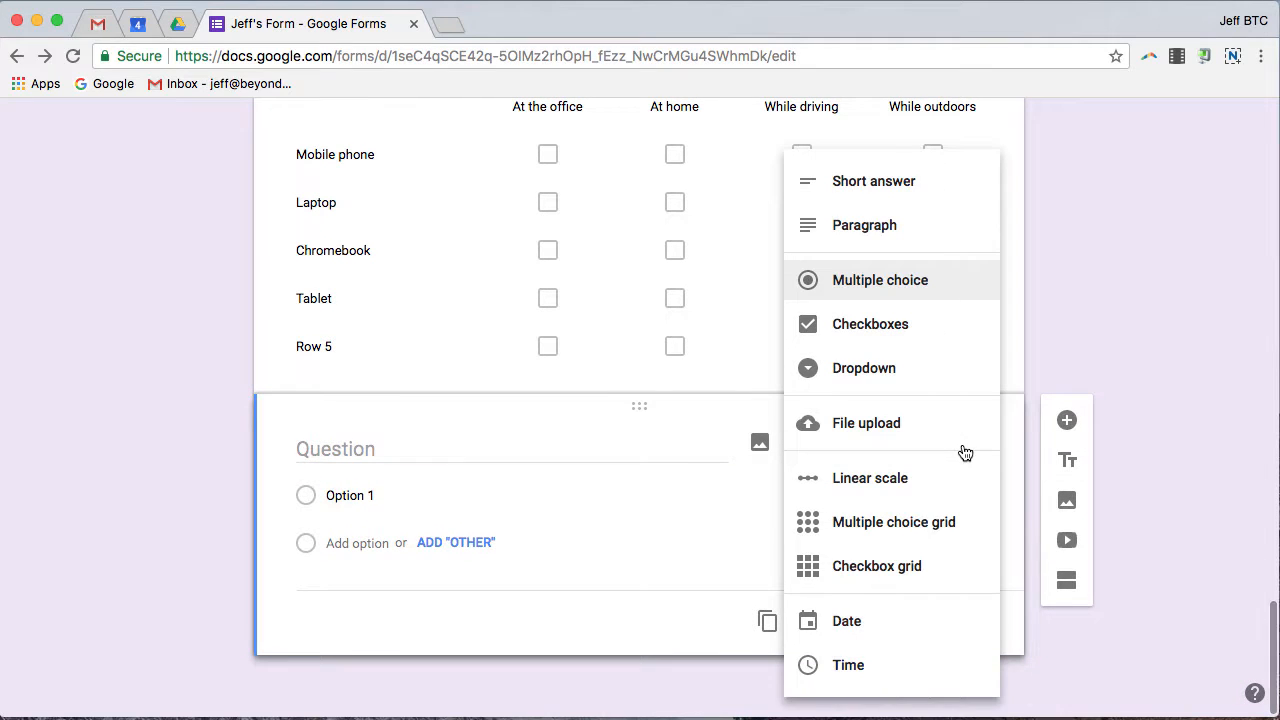
{"action": "left_click", "coordinate": [843, 622]}
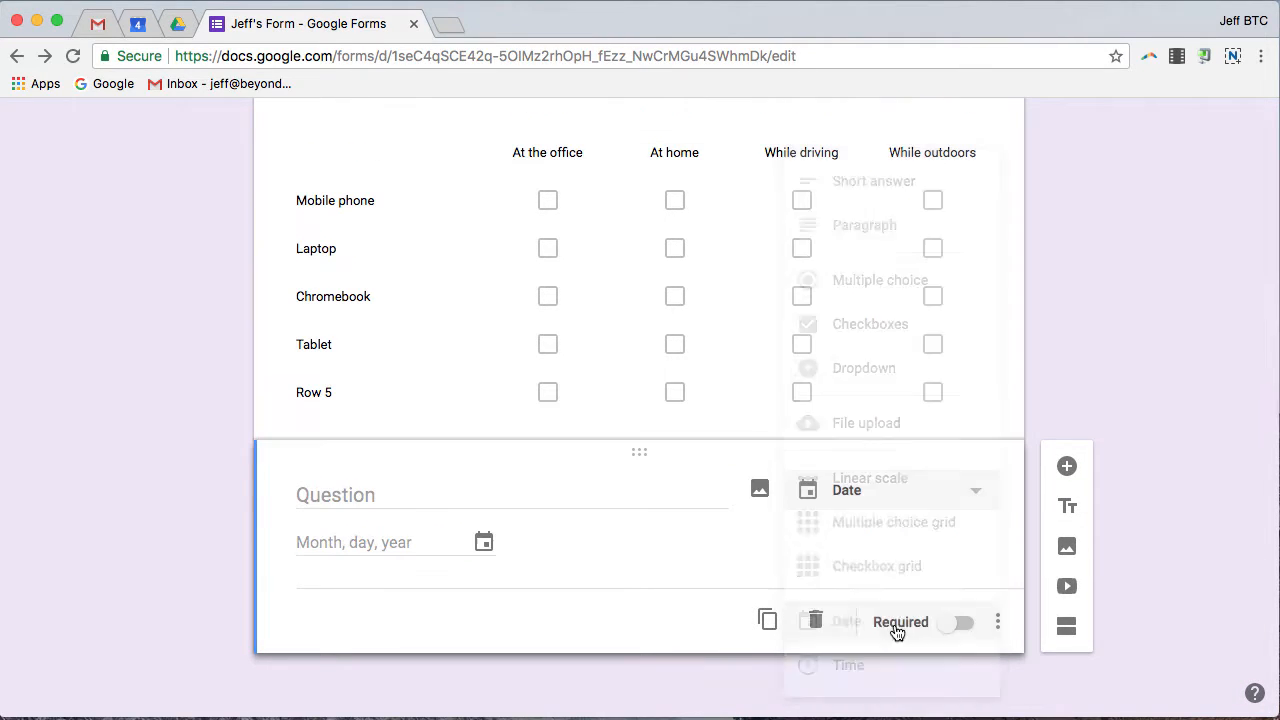
Step: Title the date question "When are you able to meet?" and make it required
{"action": "left_click", "coordinate": [327, 503]}
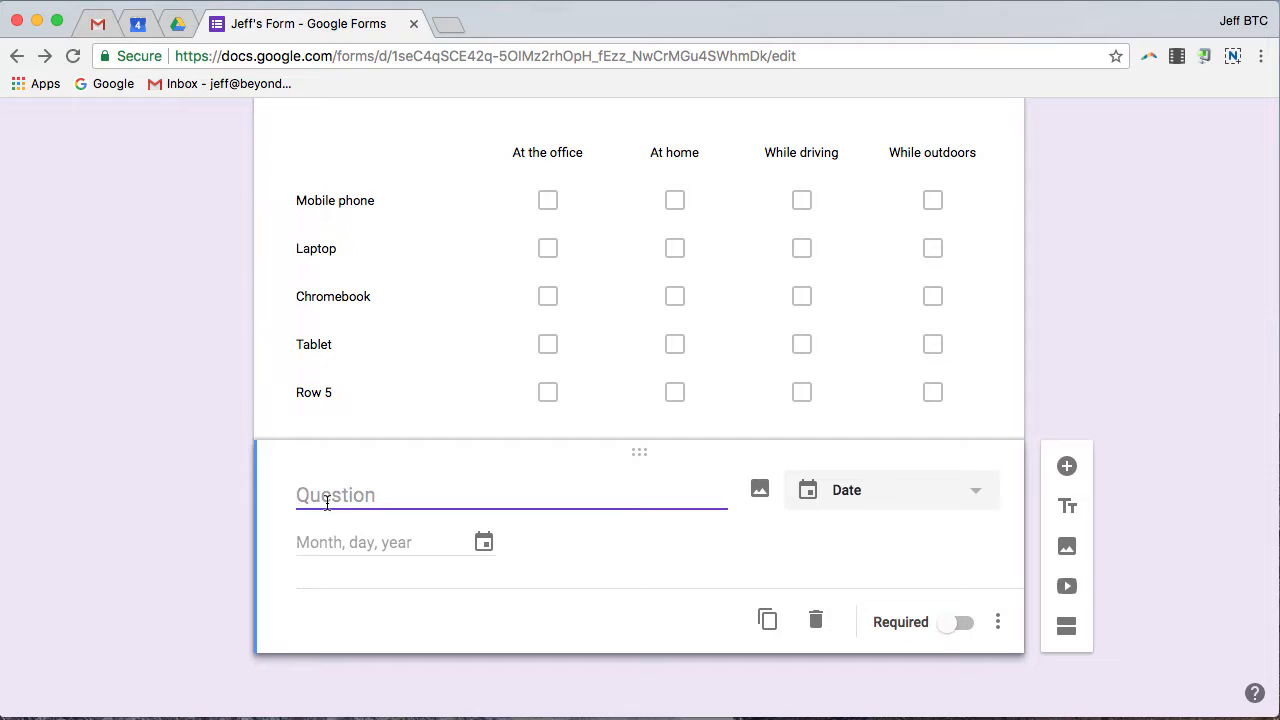
{"action": "type", "text": "When are you able to meet"}
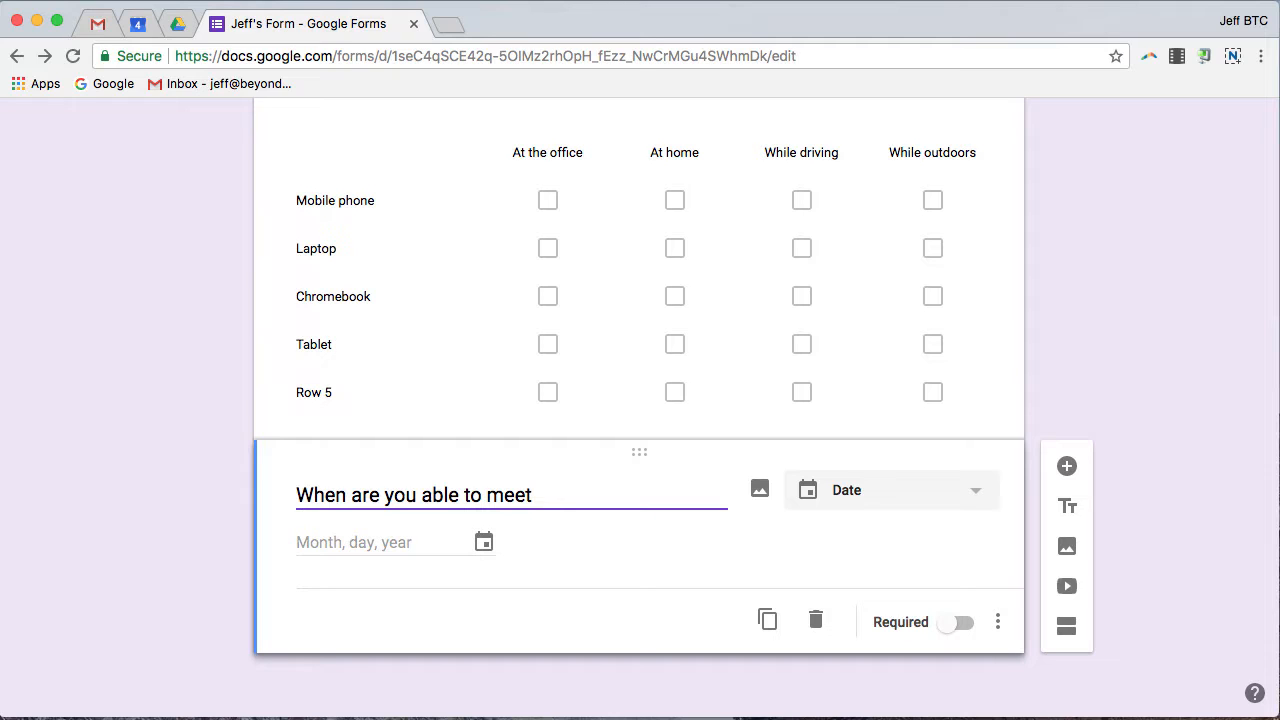
{"action": "type", "text": "?"}
{"action": "left_click", "coordinate": [330, 540]}
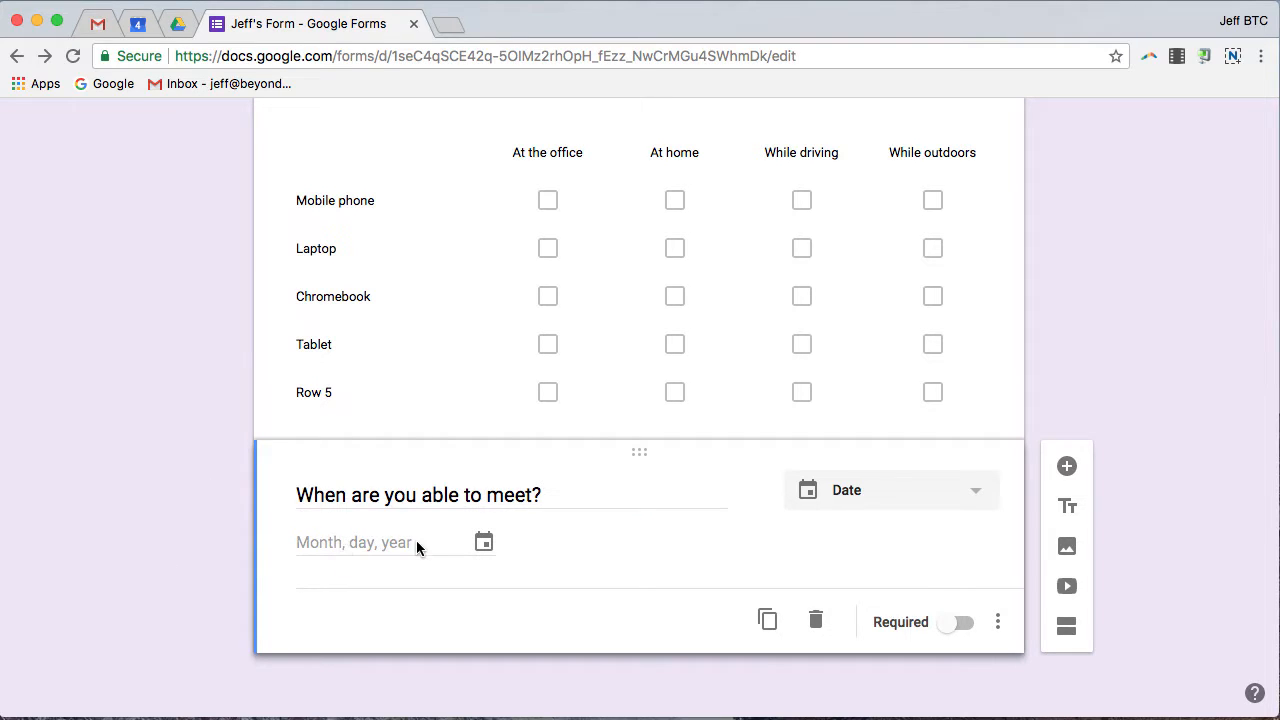
{"action": "left_click", "coordinate": [964, 626]}
Step: Add a Time question below the "When are you able to meet?" question
{"action": "left_click", "coordinate": [1066, 466]}
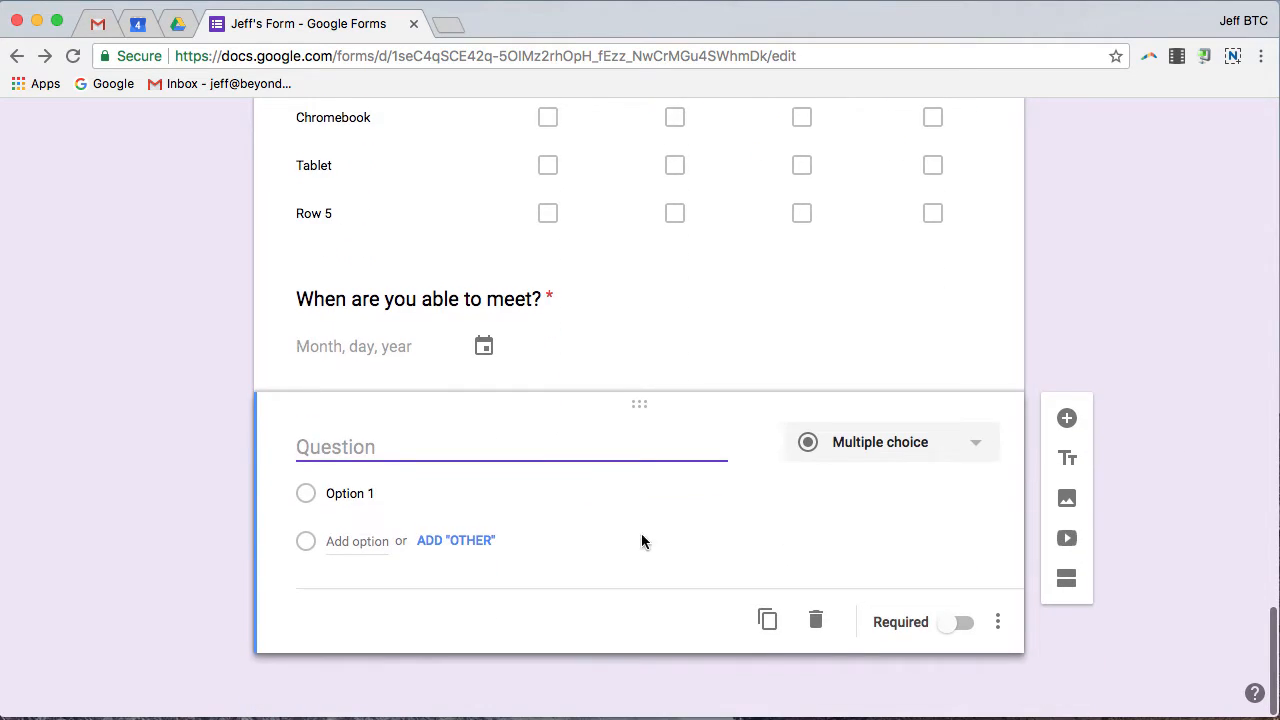
{"action": "left_click", "coordinate": [965, 446]}
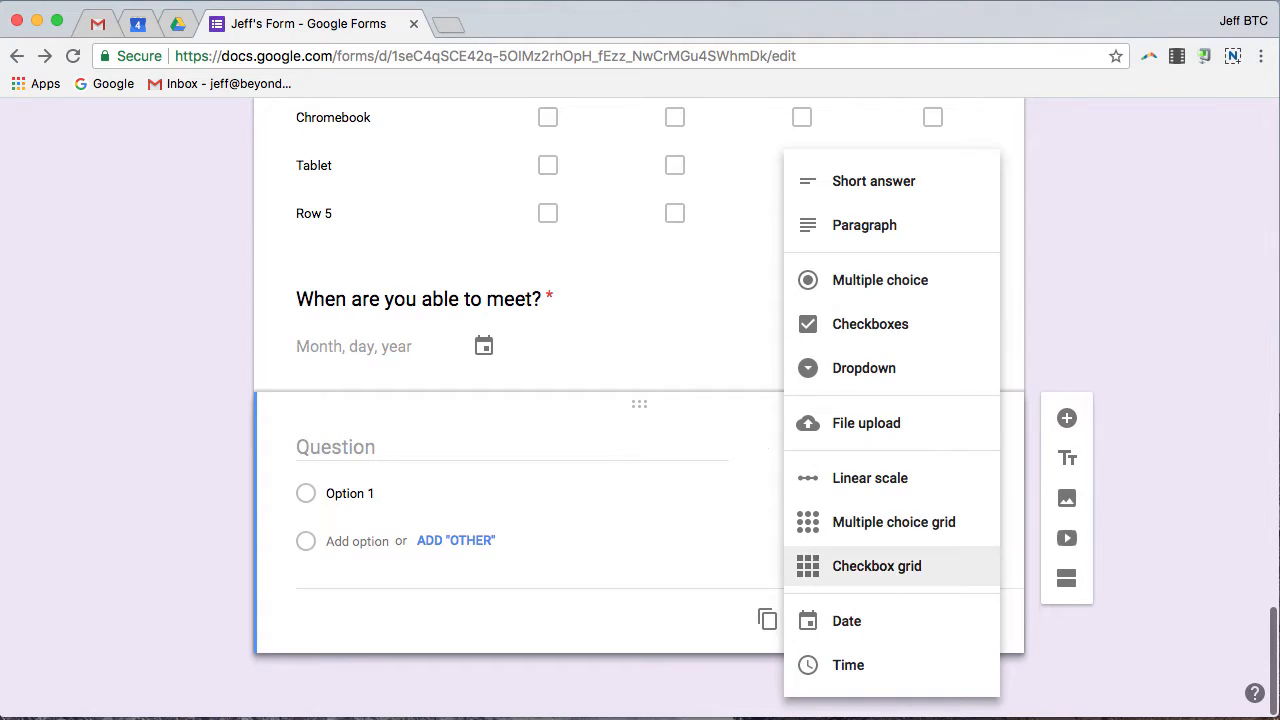
{"action": "left_click", "coordinate": [853, 668]}
Step: Title the time question "What time works for you?"
{"action": "left_click", "coordinate": [357, 487]}
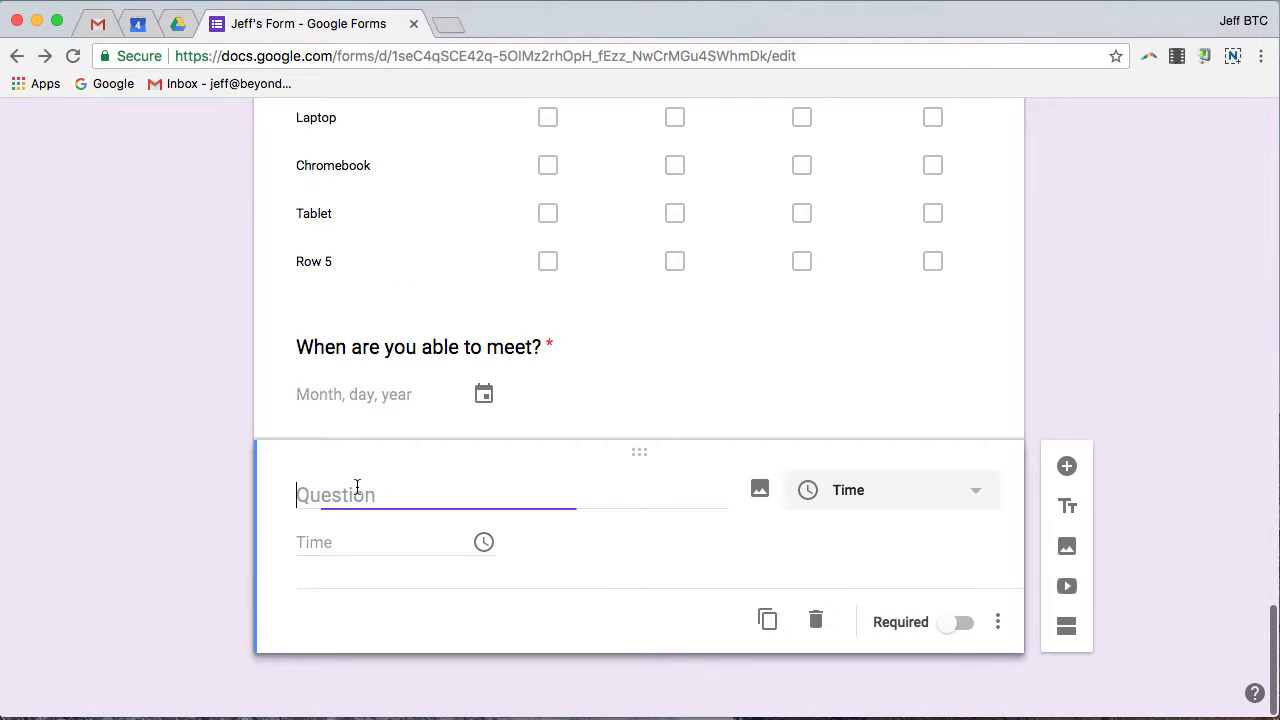
{"action": "type", "text": "What it"}
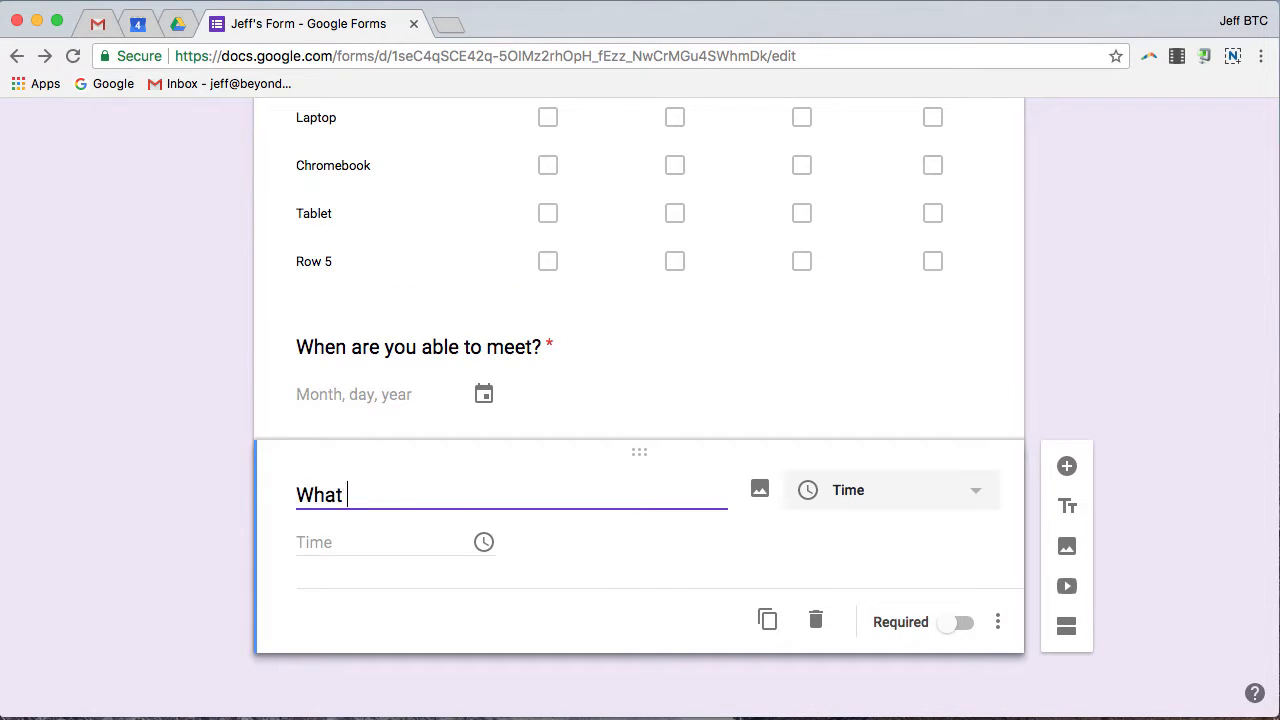
{"action": "key", "text": "BackSpace"}
{"action": "key", "text": "BackSpace"}
{"action": "type", "text": "tom"}
{"action": "key", "text": "BackSpace"}
{"action": "key", "text": "BackSpace"}
{"action": "type", "text": "ime works "}
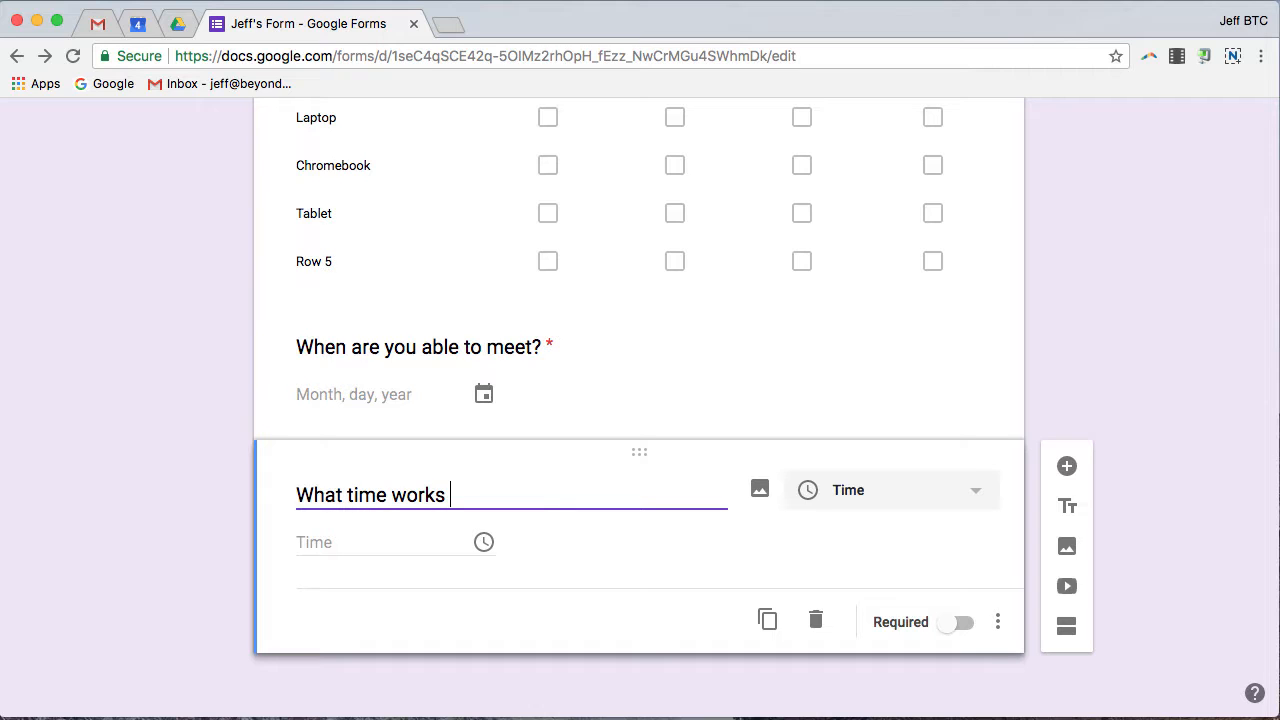
{"action": "type", "text": "for you?"}
{"action": "left_click", "coordinate": [393, 543]}
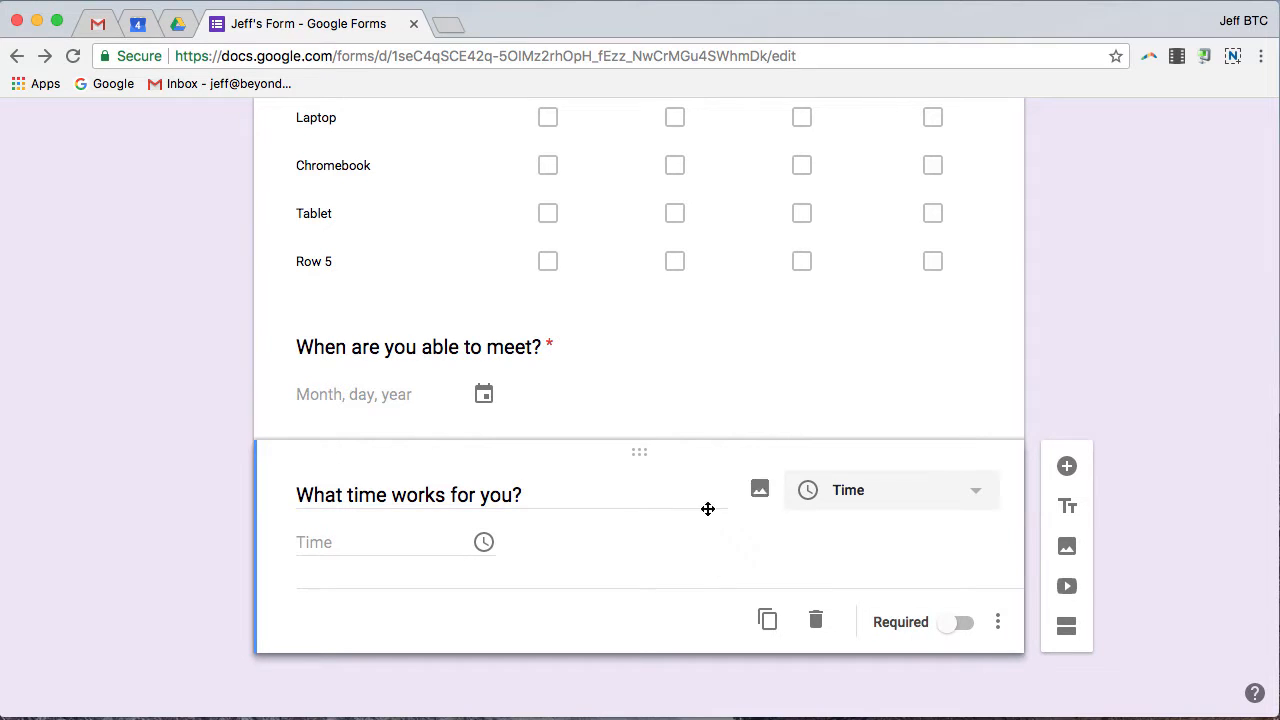
Step: Open the form preview and go to the date and time questions at its end
{"action": "scroll", "coordinate": [1092, 260], "scroll_direction": "up", "scroll_amount": 5}
{"action": "scroll", "coordinate": [1086, 265], "scroll_direction": "up", "scroll_amount": 10}
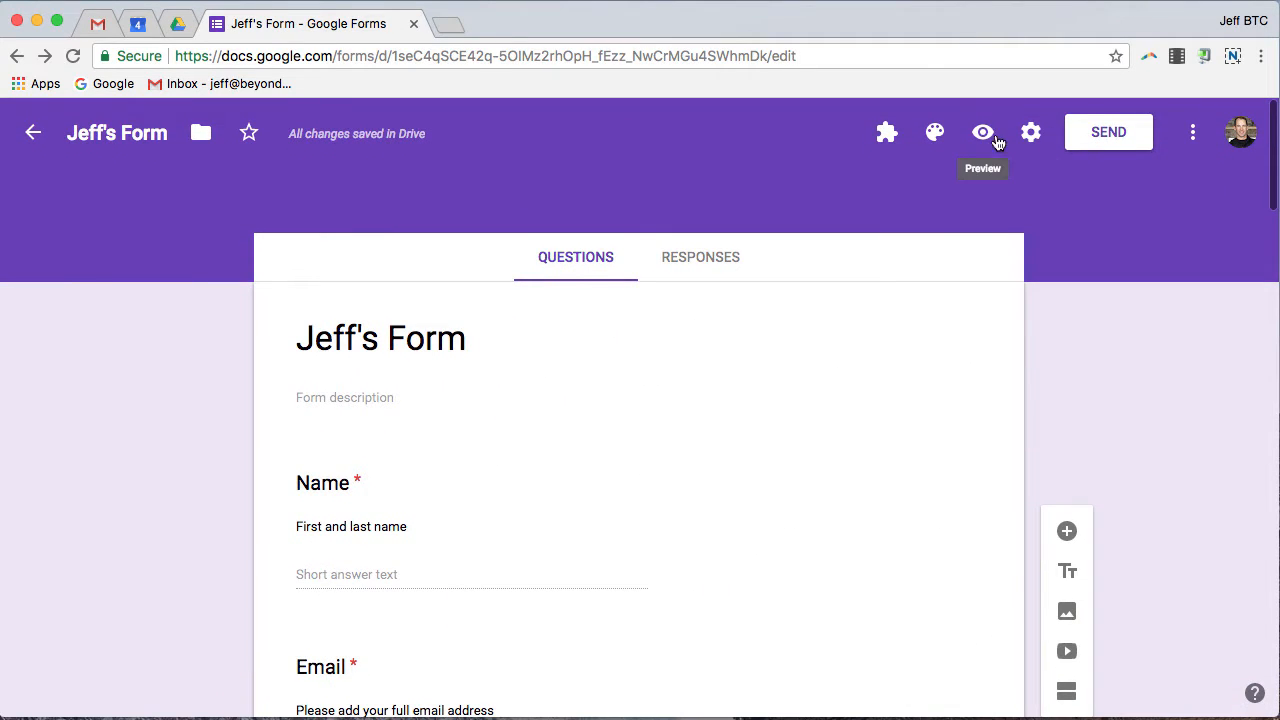
{"action": "left_click", "coordinate": [984, 131]}
{"action": "scroll", "coordinate": [590, 397], "scroll_direction": "down", "scroll_amount": 15}
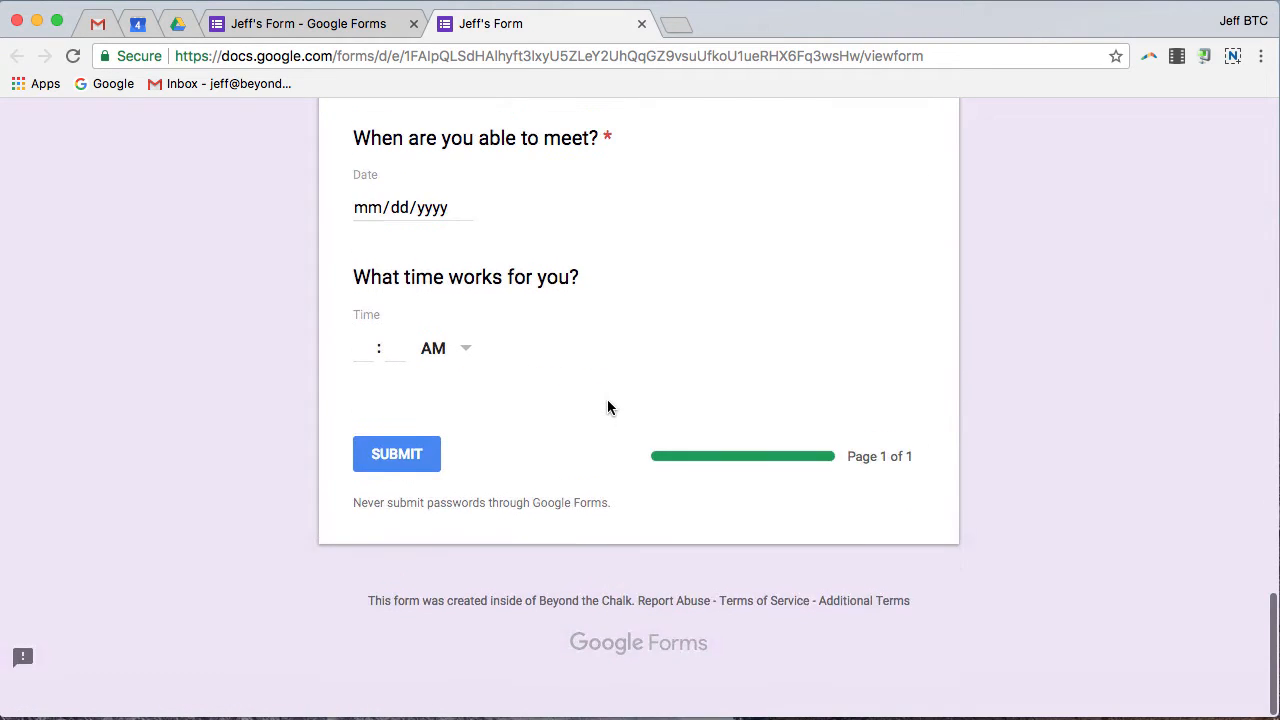
Step: Choose March 8, 2018 from the calendar as a test answer to "When are you able to meet?"
{"action": "scroll", "coordinate": [607, 406], "scroll_direction": "up", "scroll_amount": 3}
{"action": "scroll", "coordinate": [606, 406], "scroll_direction": "up", "scroll_amount": 2}
{"action": "left_click", "coordinate": [402, 545]}
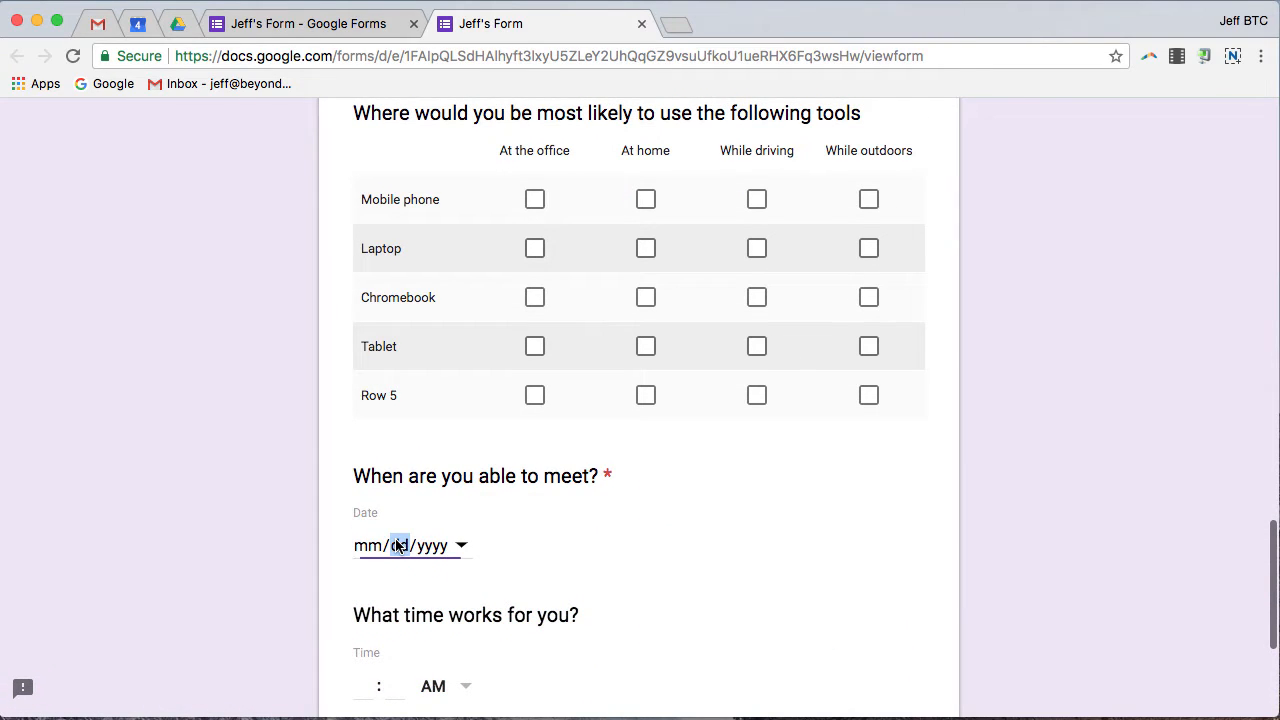
{"action": "left_click", "coordinate": [461, 545]}
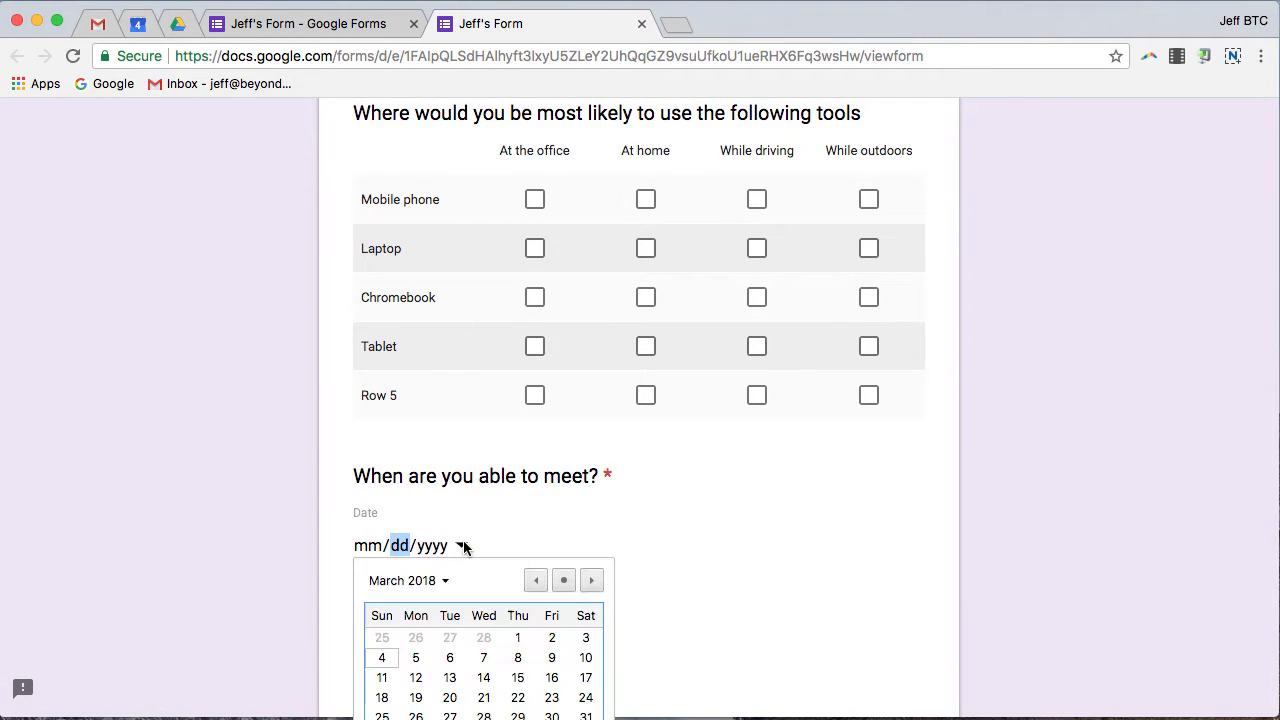
{"action": "left_click", "coordinate": [519, 660]}
Step: Enter 09:30 AM as a test answer to "What time works for you?"
{"action": "scroll", "coordinate": [696, 555], "scroll_direction": "down", "scroll_amount": 5}
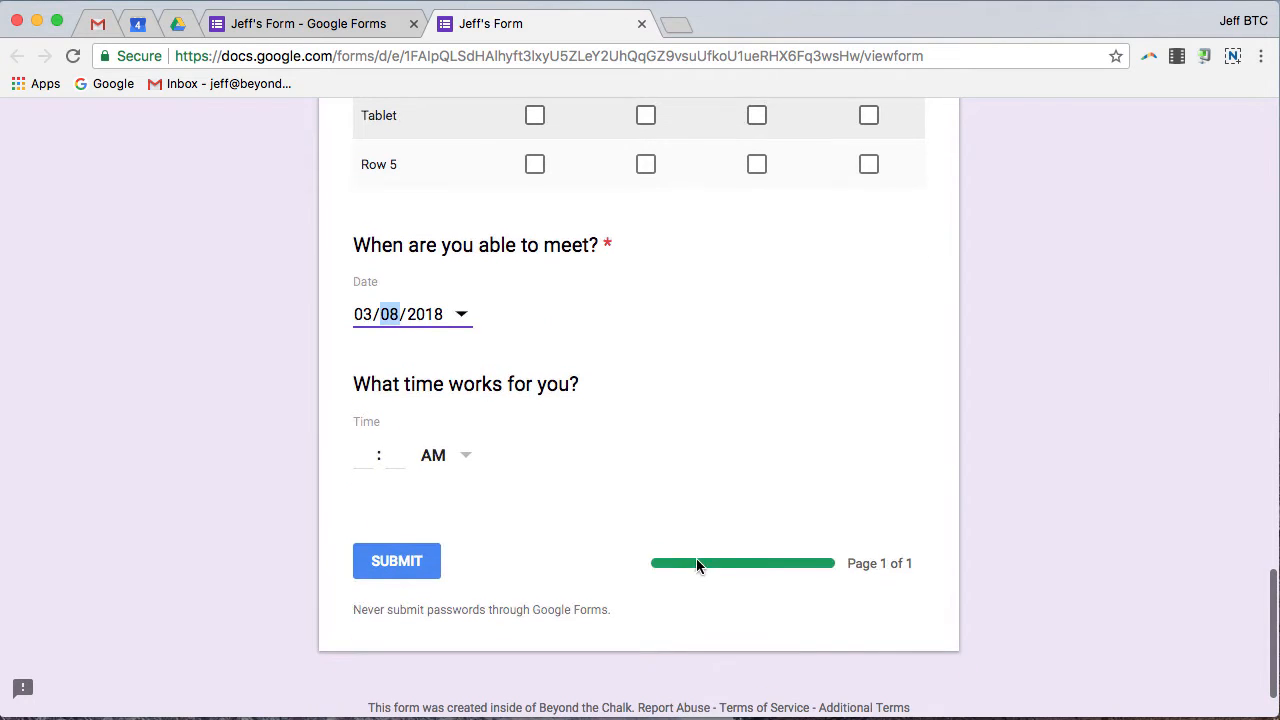
{"action": "left_click", "coordinate": [362, 455]}
{"action": "left_click", "coordinate": [465, 459]}
{"action": "left_click", "coordinate": [365, 453]}
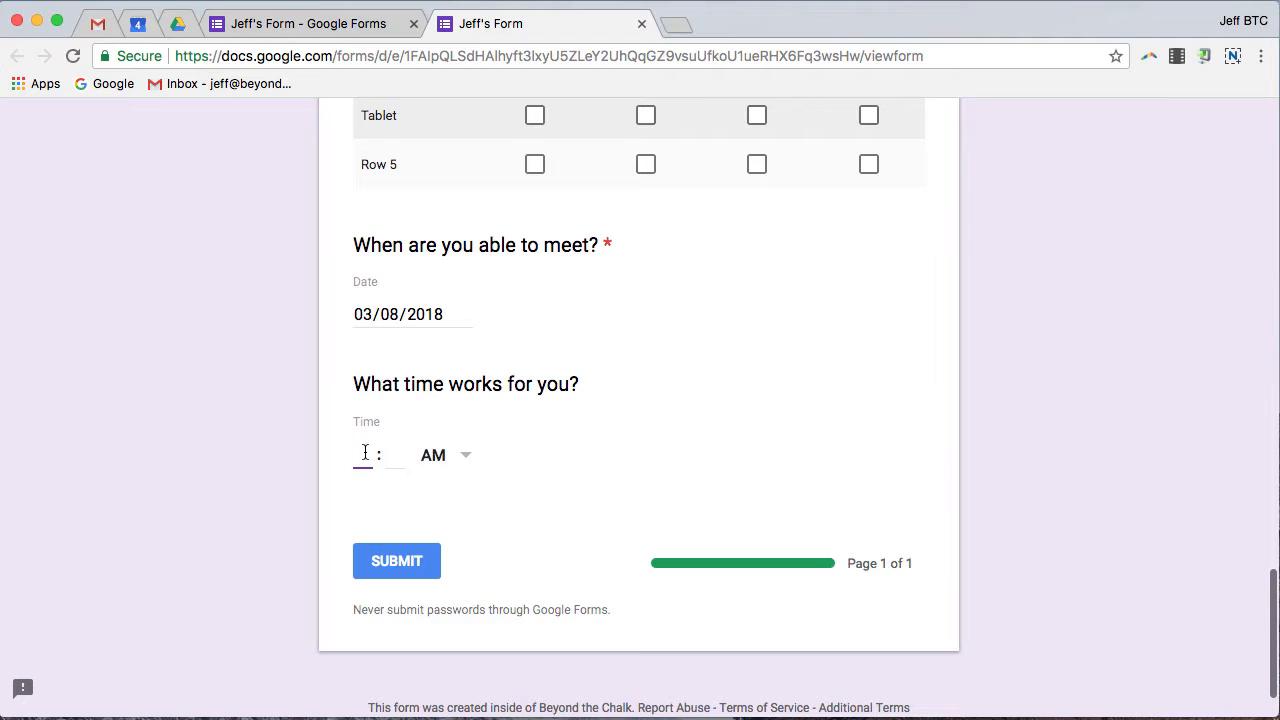
{"action": "type", "text": "9"}
{"action": "key", "text": "Tab"}
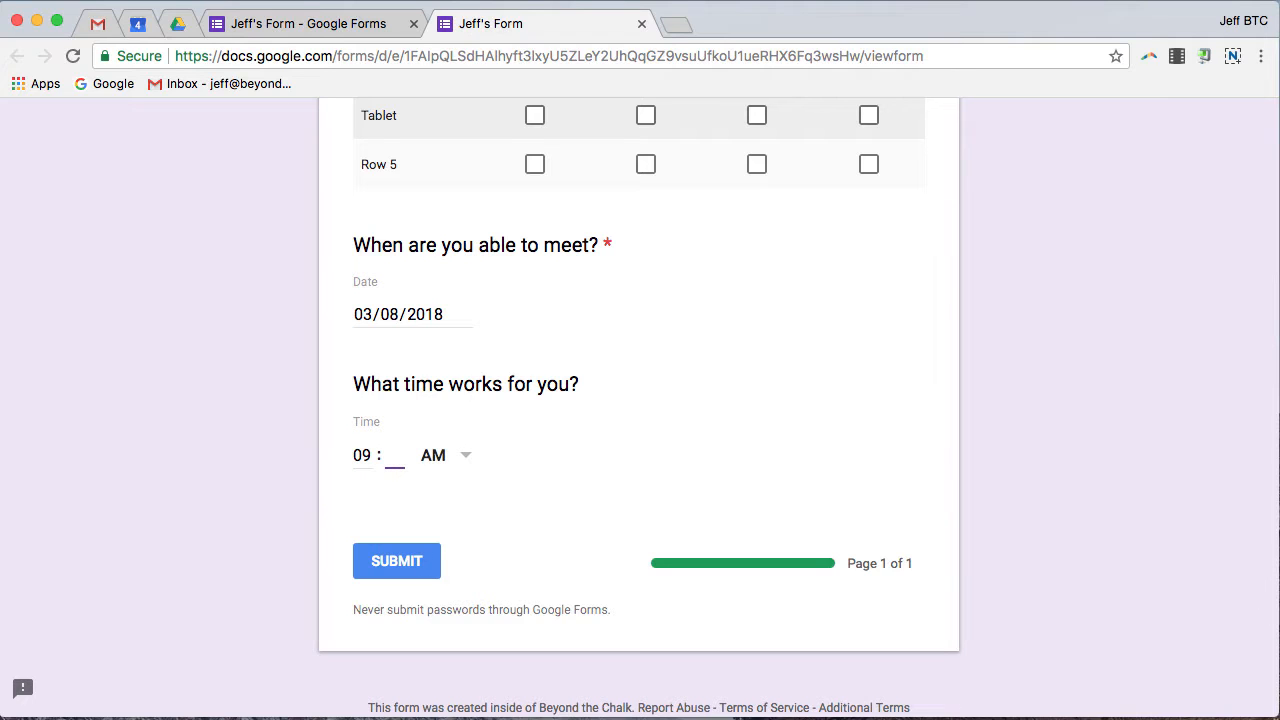
{"action": "type", "text": "30"}
{"action": "left_click", "coordinate": [781, 413]}
Step: Close the preview and discard the test answers to return to the form editor
{"action": "scroll", "coordinate": [685, 450], "scroll_direction": "up", "scroll_amount": 7}
{"action": "scroll", "coordinate": [686, 452], "scroll_direction": "up", "scroll_amount": 10}
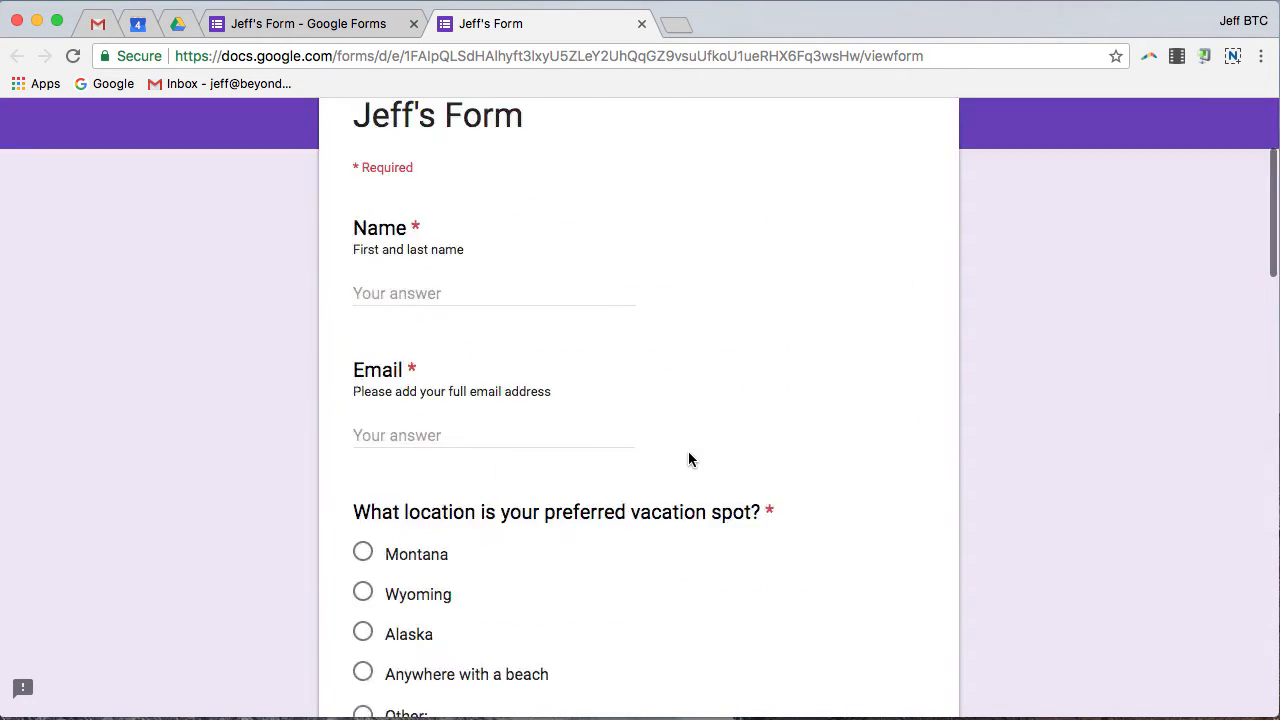
{"action": "left_click", "coordinate": [642, 23]}
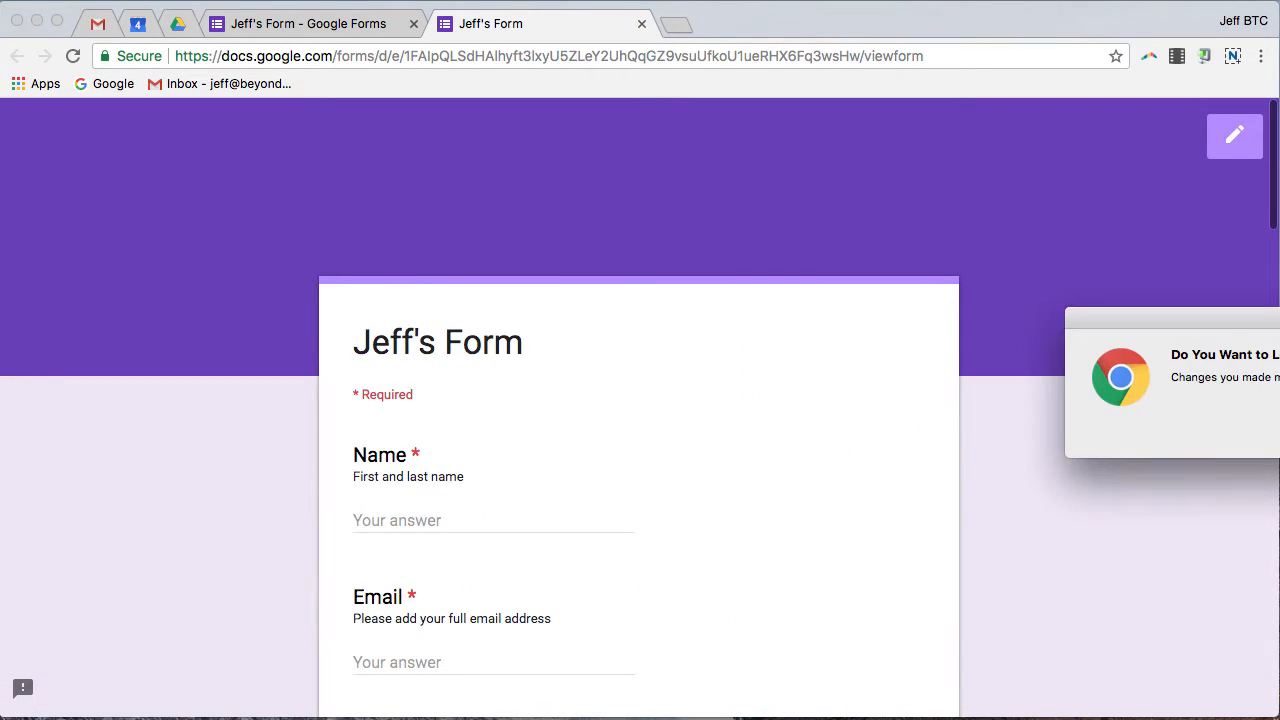
{"action": "left_click", "coordinate": [1279, 432]}
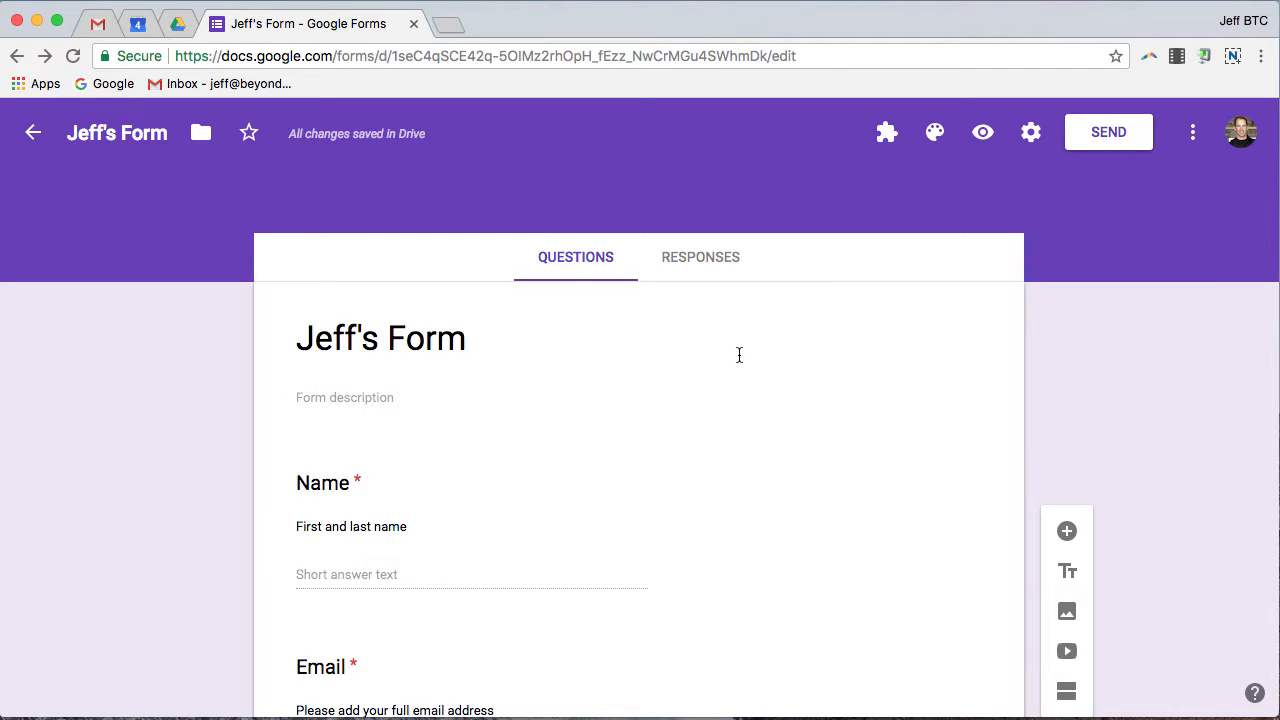
Step: Add a File upload question below "What time works for you?" and agree to let respondents upload files to Drive
{"action": "scroll", "coordinate": [742, 370], "scroll_direction": "down", "scroll_amount": 12}
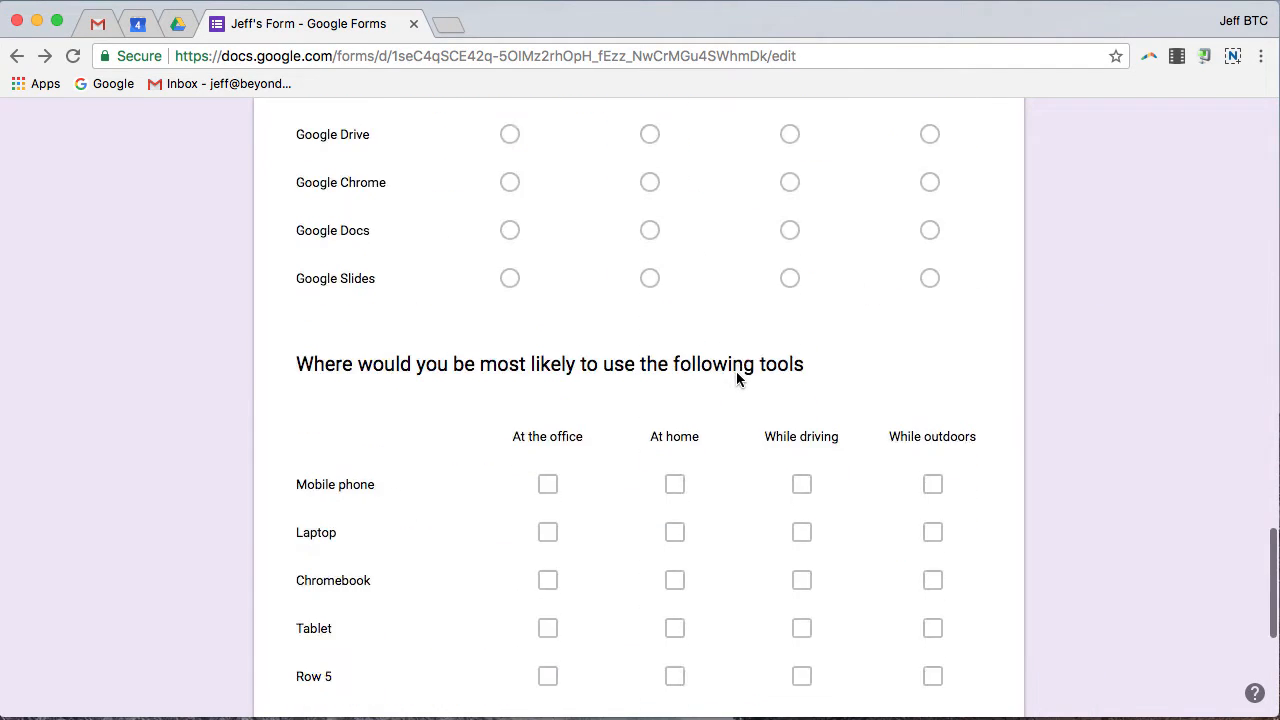
{"action": "scroll", "coordinate": [737, 378], "scroll_direction": "down", "scroll_amount": 5}
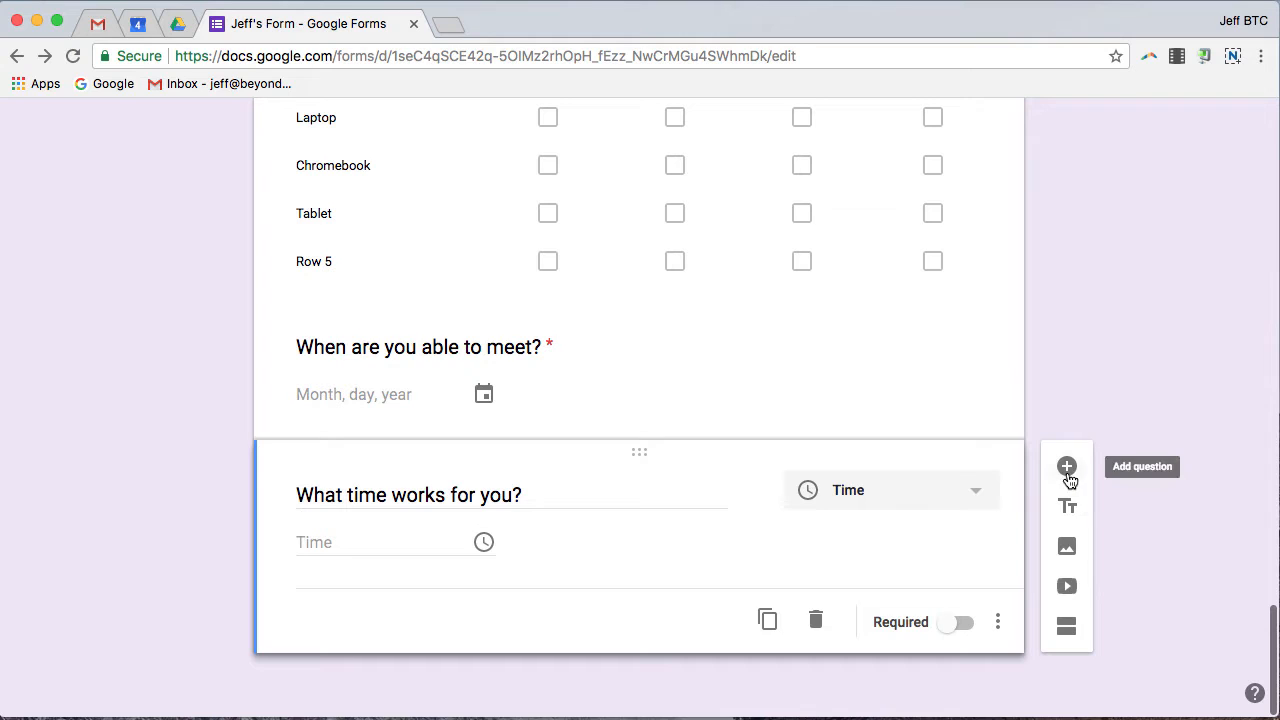
{"action": "left_click", "coordinate": [1067, 467]}
{"action": "left_click", "coordinate": [886, 622]}
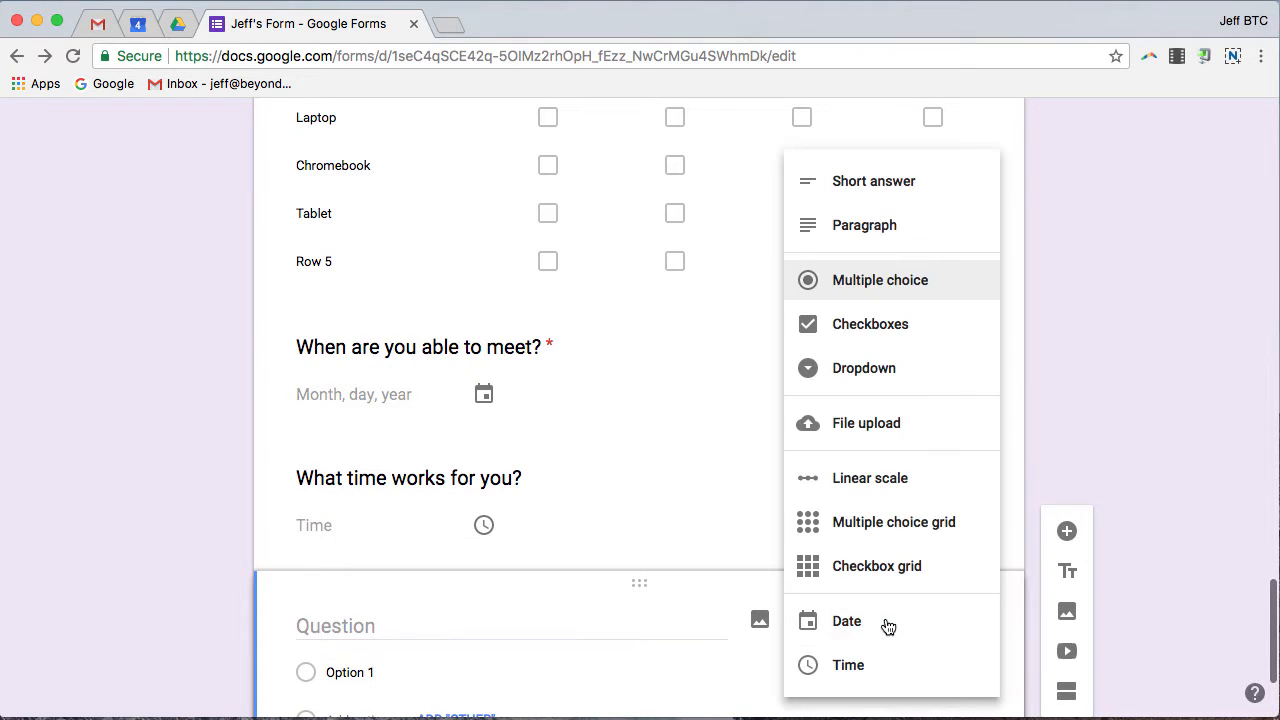
{"action": "left_click", "coordinate": [896, 424]}
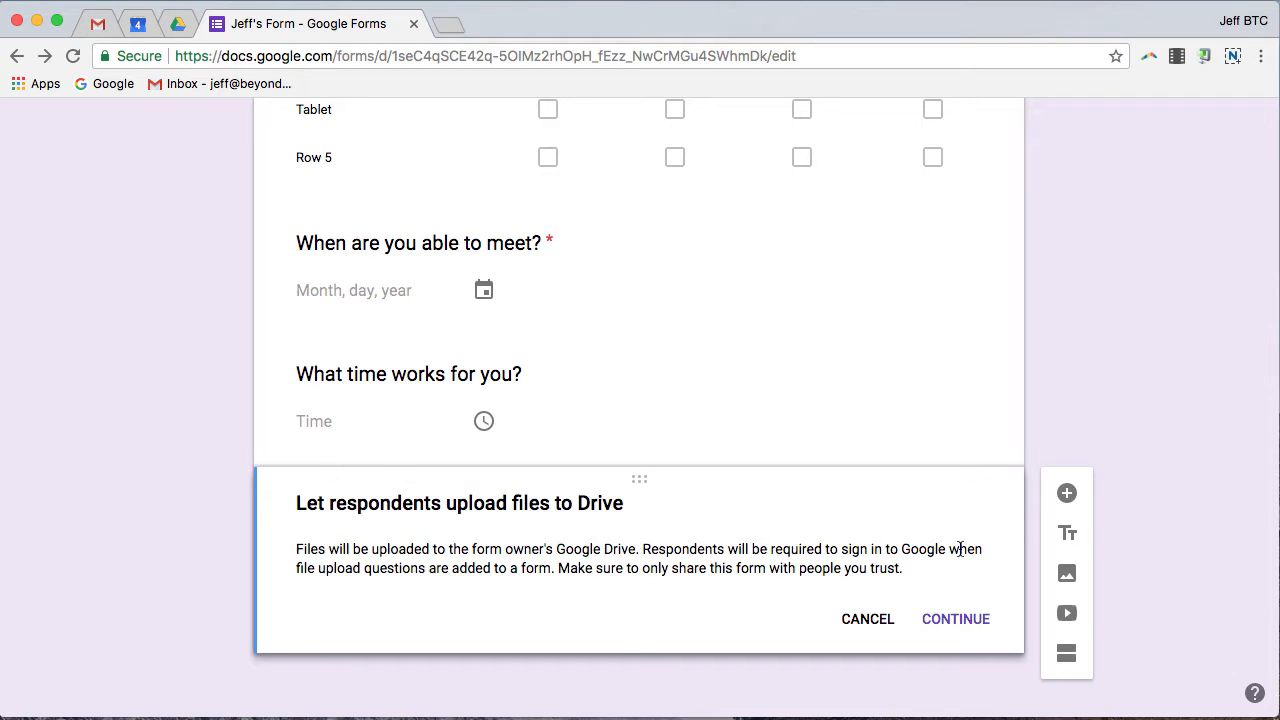
{"action": "left_click", "coordinate": [956, 621]}
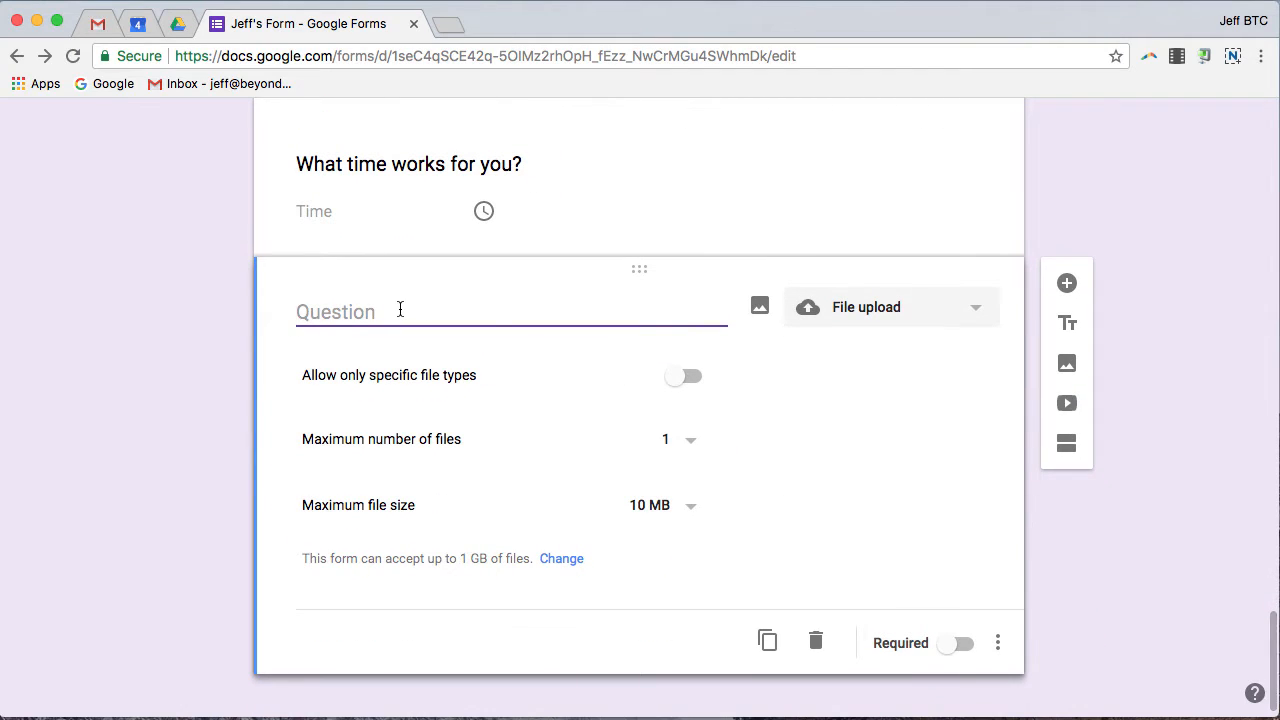
Step: Restrict the upload question to specific file types and title it "Upload your presentation here"
{"action": "left_click", "coordinate": [676, 388]}
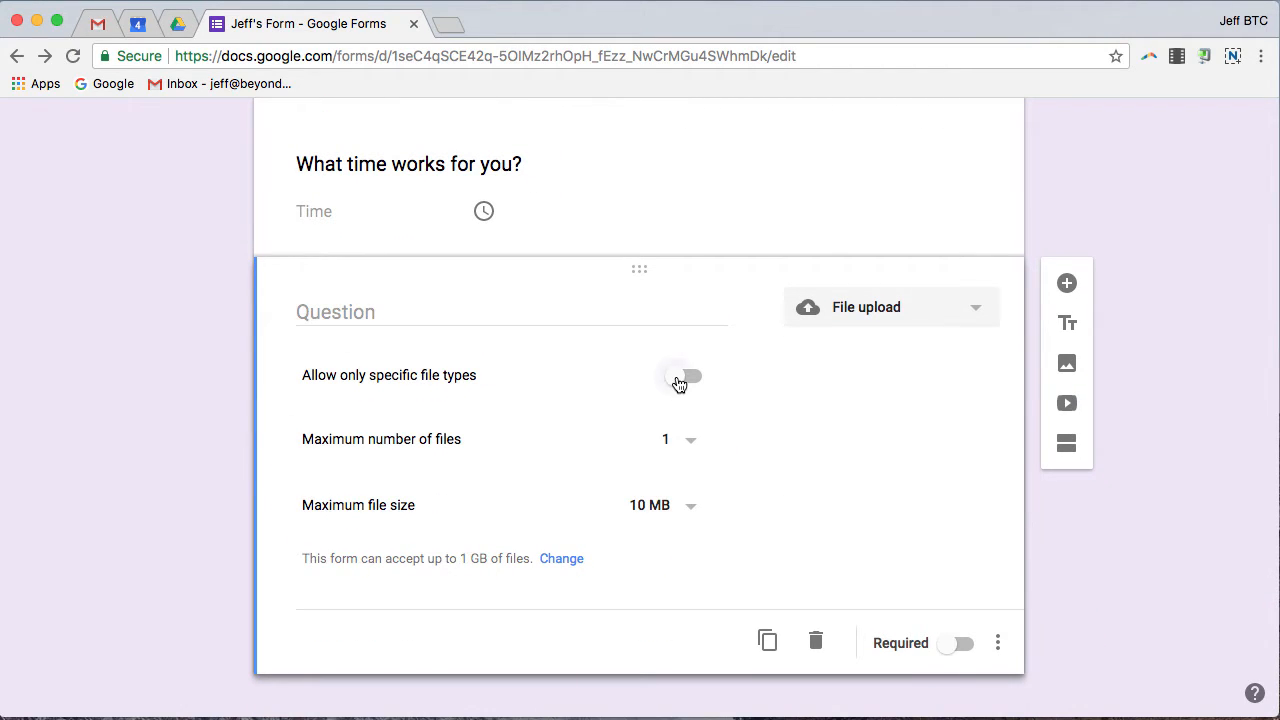
{"action": "left_click", "coordinate": [329, 317]}
{"action": "type", "text": "Up"}
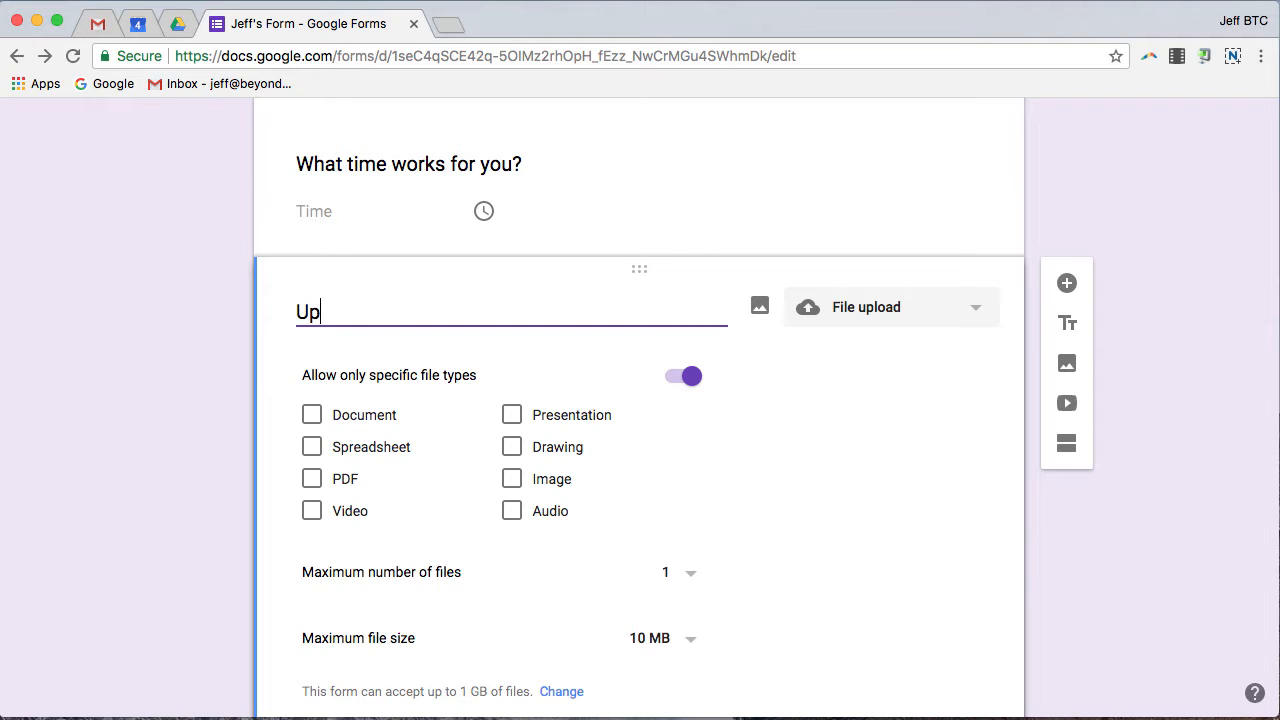
{"action": "type", "text": "load your prese"}
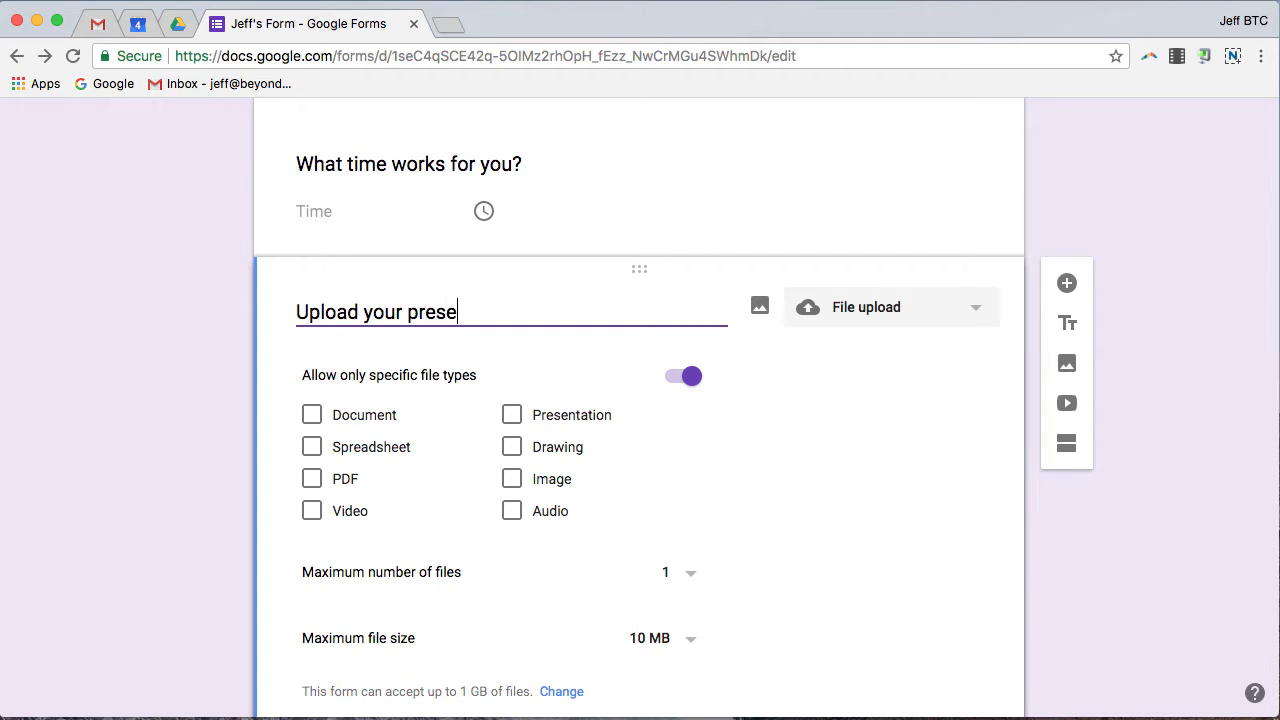
{"action": "type", "text": "ntation hjere"}
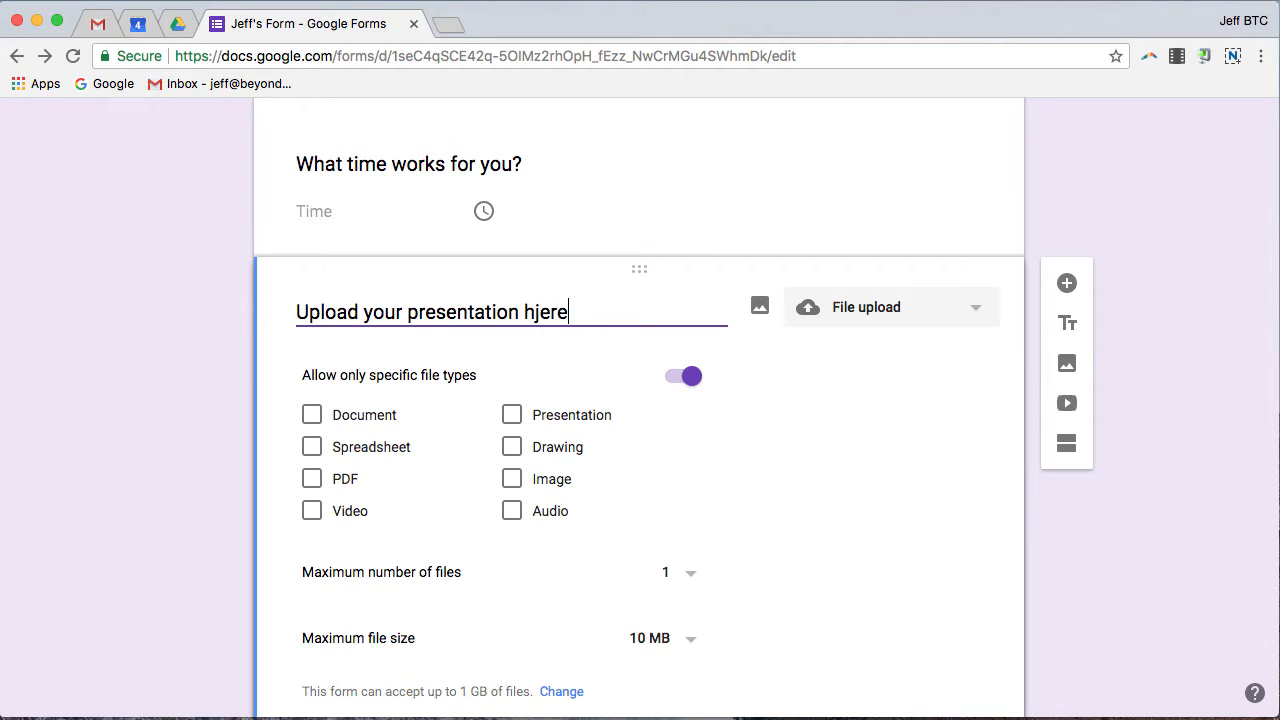
{"action": "key", "text": "BackSpace"}
{"action": "key", "text": "BackSpace"}
{"action": "key", "text": "BackSpace"}
{"action": "key", "text": "BackSpace"}
{"action": "type", "text": "ere"}
Step: Allow the Document, Spreadsheet and Presentation file types for the upload question
{"action": "left_click", "coordinate": [310, 418]}
{"action": "left_click", "coordinate": [316, 450]}
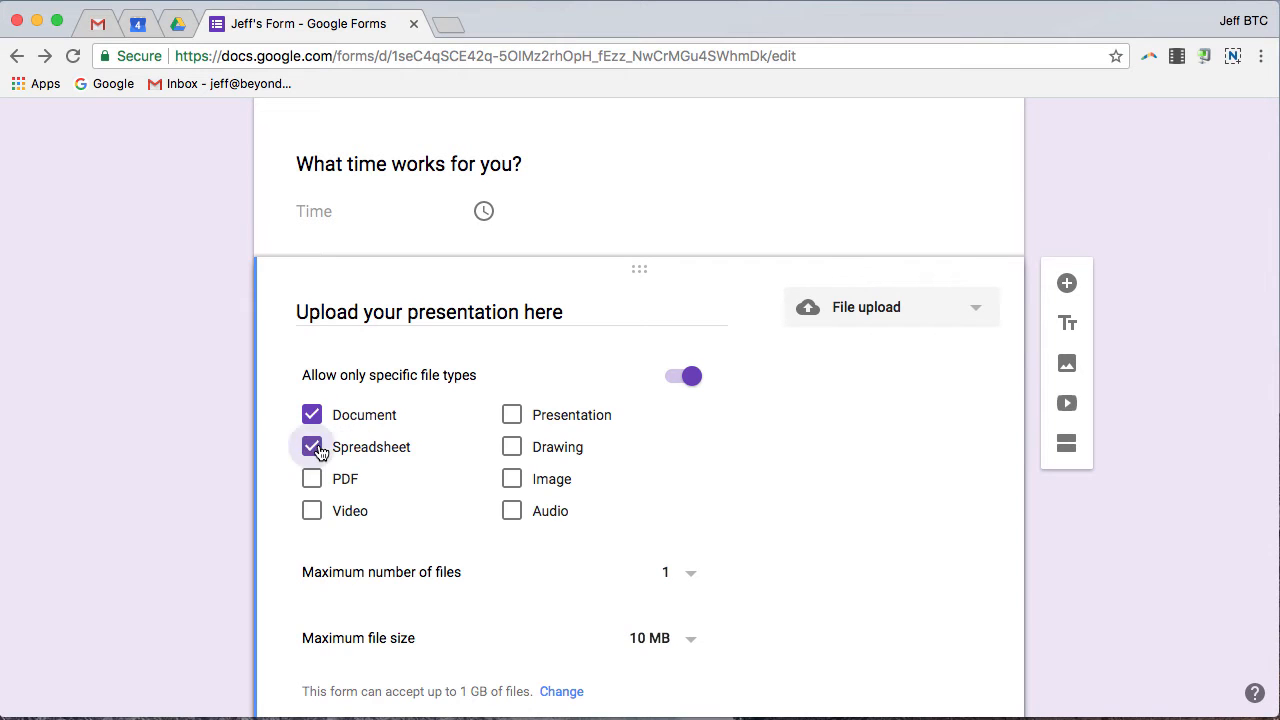
{"action": "left_click", "coordinate": [514, 417]}
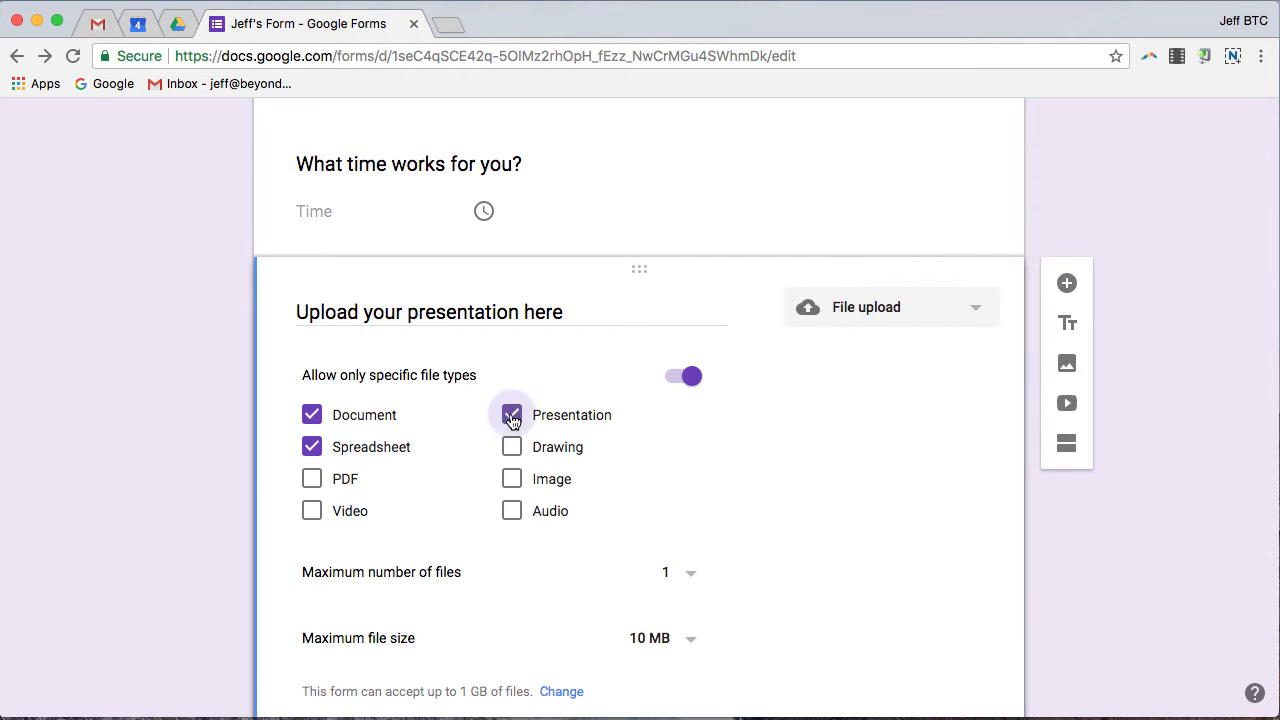
Step: Set the upload question's maximum number of files to 5 and its maximum file size to 10 MB
{"action": "scroll", "coordinate": [545, 462], "scroll_direction": "down", "scroll_amount": 3}
{"action": "left_click", "coordinate": [690, 454]}
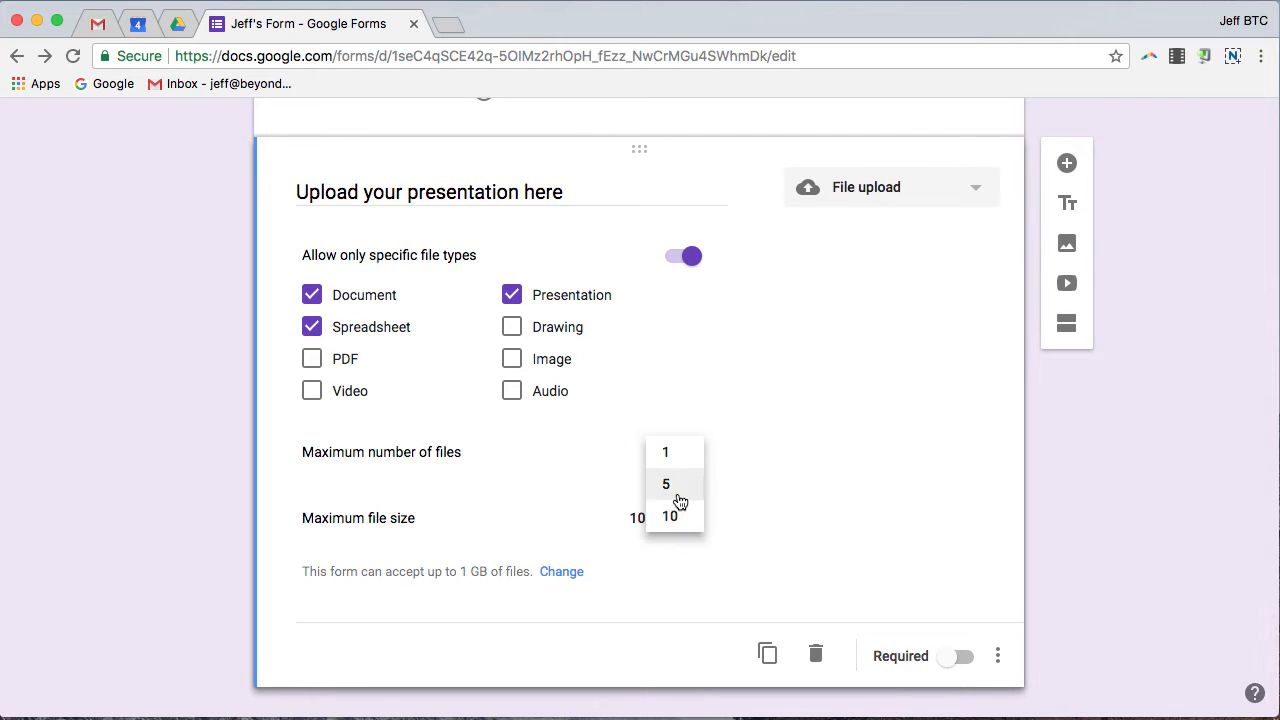
{"action": "left_click", "coordinate": [675, 490]}
{"action": "left_click", "coordinate": [675, 522]}
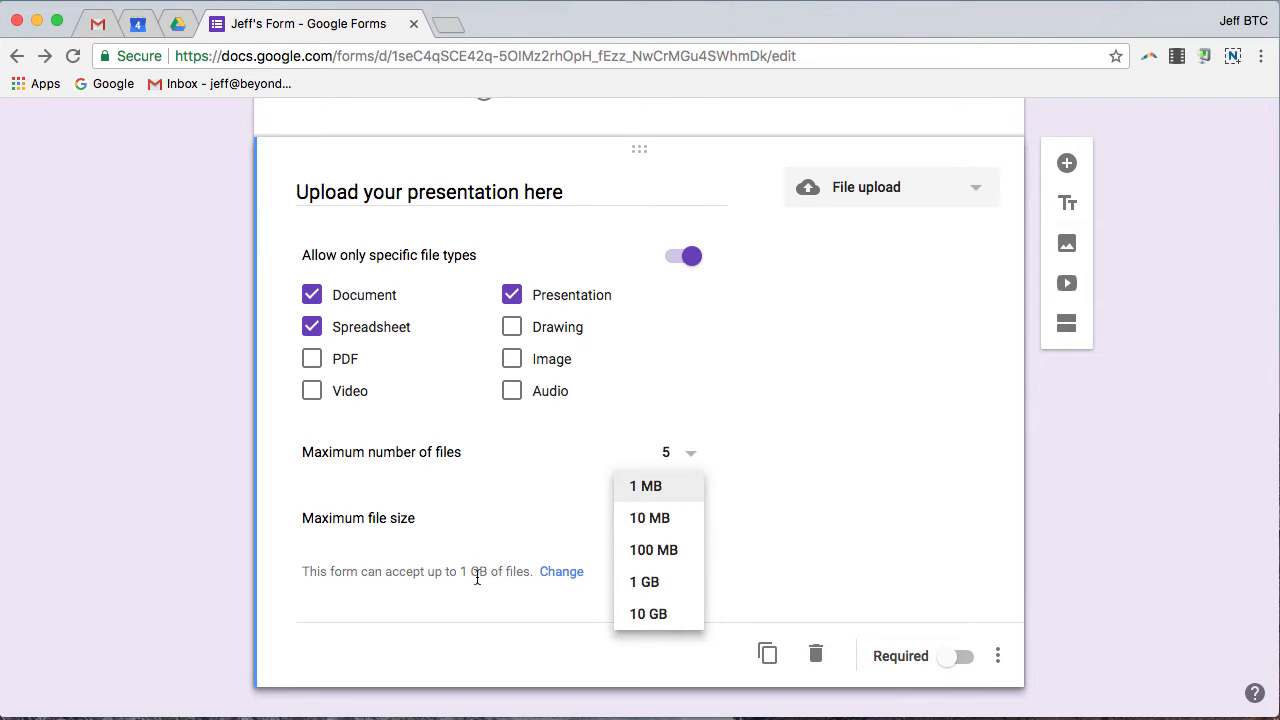
{"action": "left_click", "coordinate": [650, 518]}
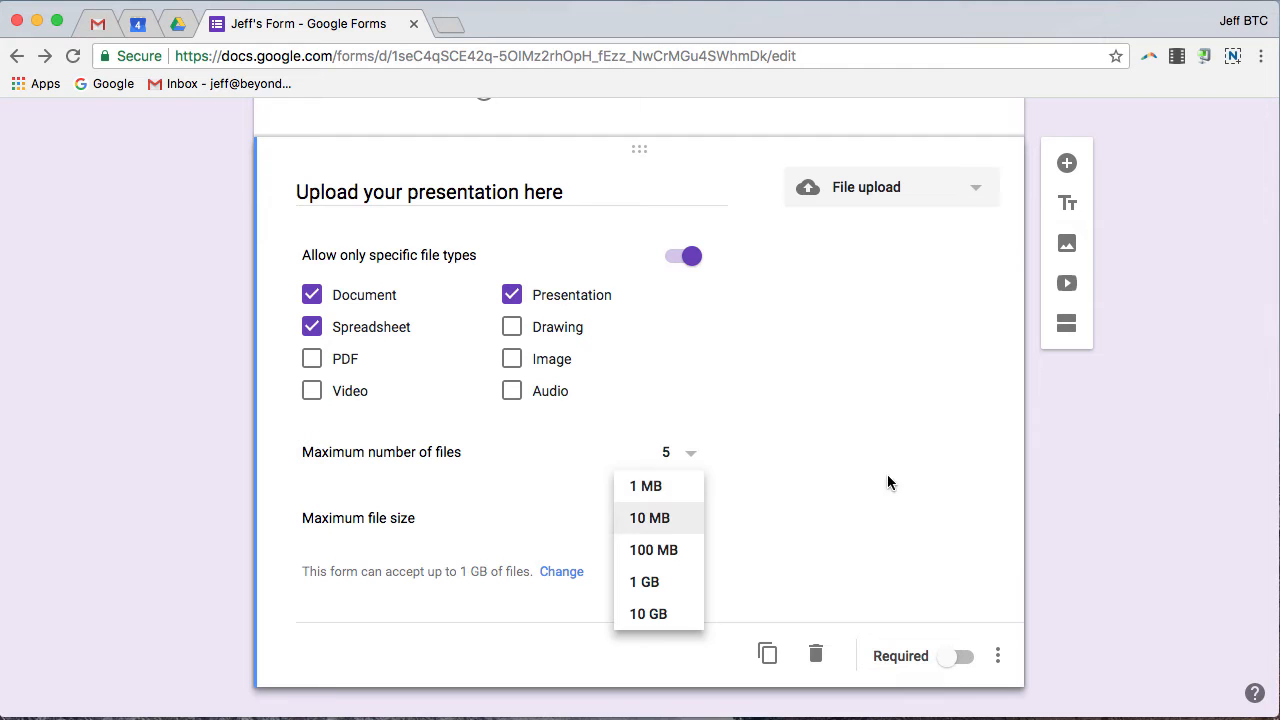
Step: Make the "Upload your presentation here" question required
{"action": "scroll", "coordinate": [885, 478], "scroll_direction": "up", "scroll_amount": 1}
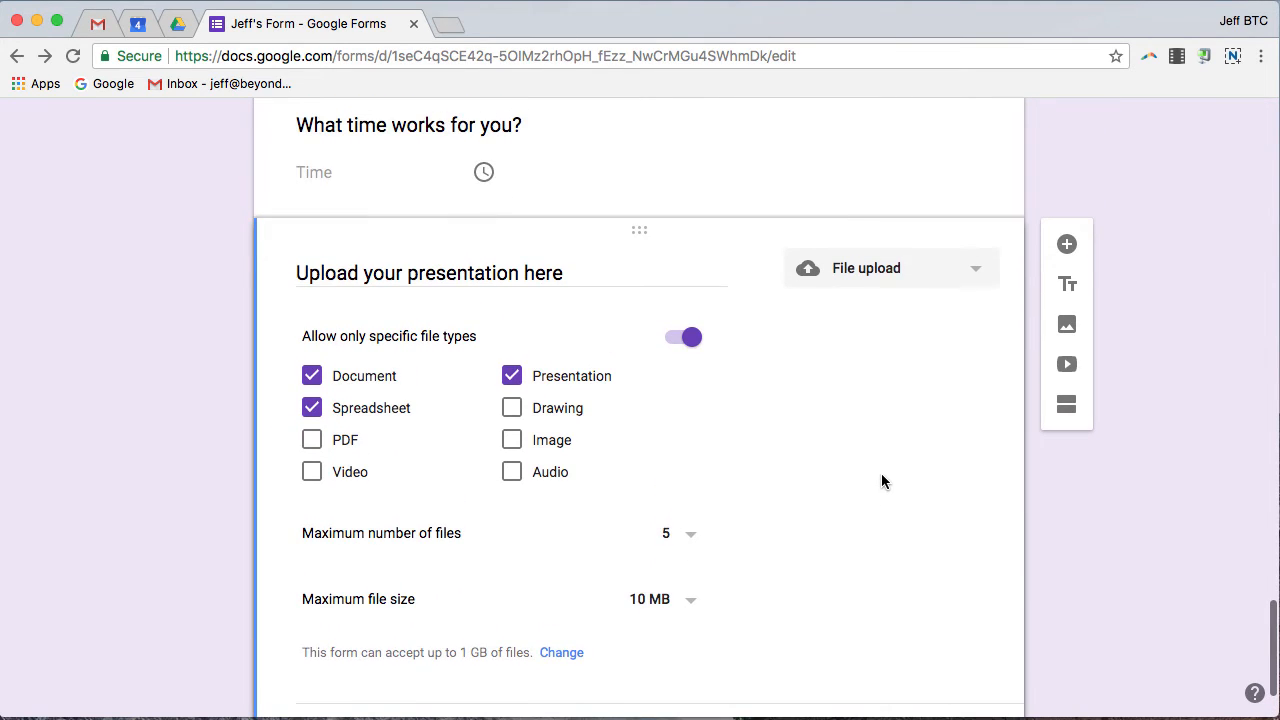
{"action": "scroll", "coordinate": [817, 480], "scroll_direction": "down", "scroll_amount": 2}
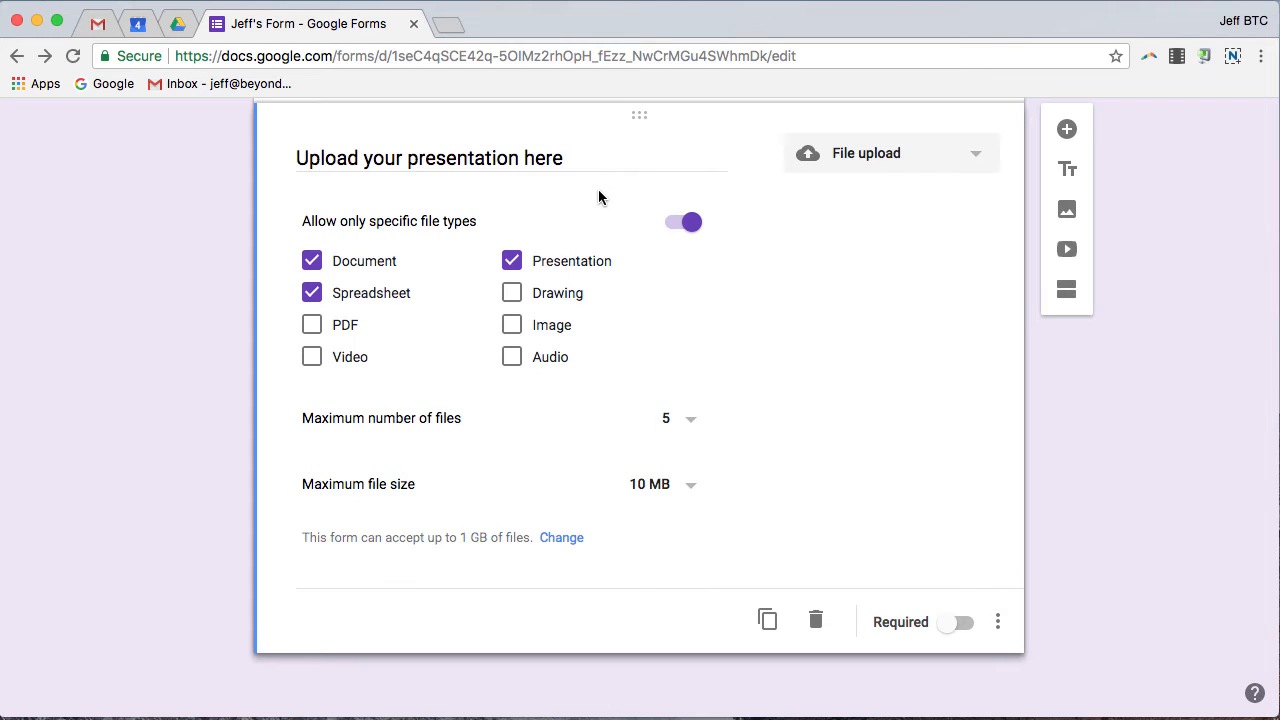
{"action": "left_click", "coordinate": [955, 627]}
Step: Make the "What time works for you?" question required
{"action": "scroll", "coordinate": [846, 518], "scroll_direction": "up", "scroll_amount": 5}
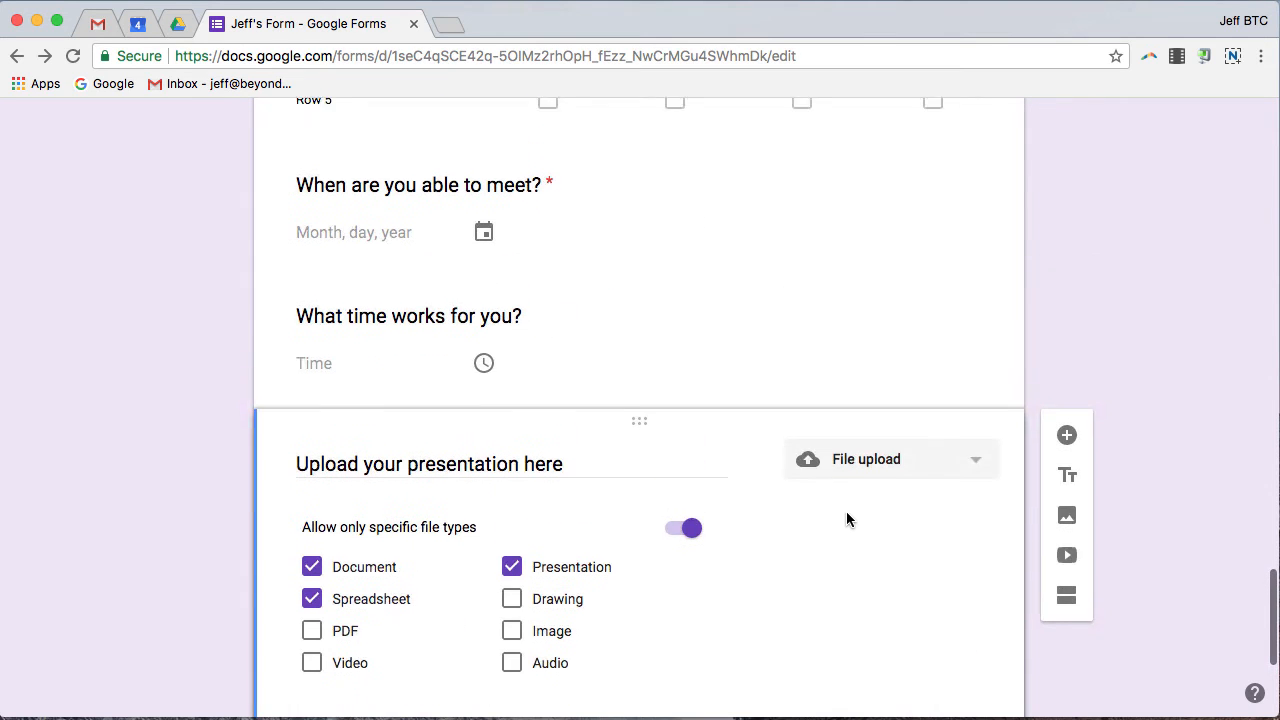
{"action": "left_click", "coordinate": [846, 517]}
{"action": "left_click", "coordinate": [955, 652]}
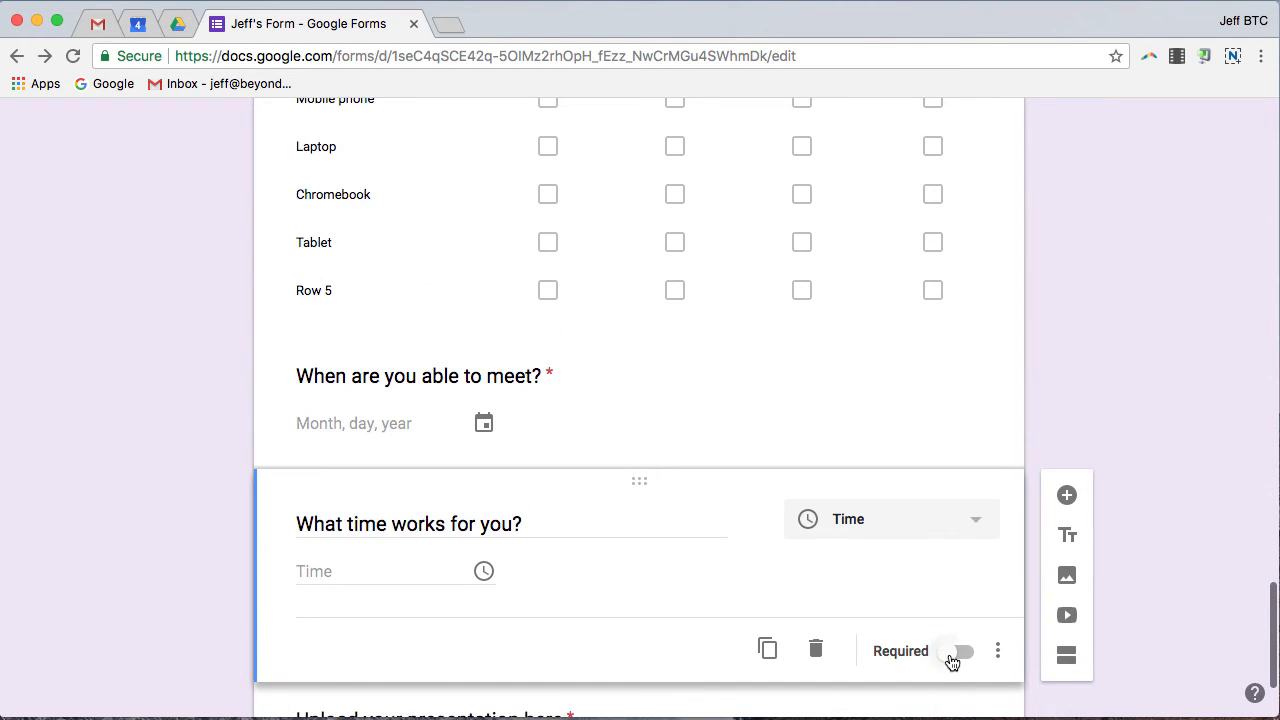
Step: Require a response in each row of the "Where would you be most likely to use the following tools" checkbox grid
{"action": "left_click", "coordinate": [867, 419]}
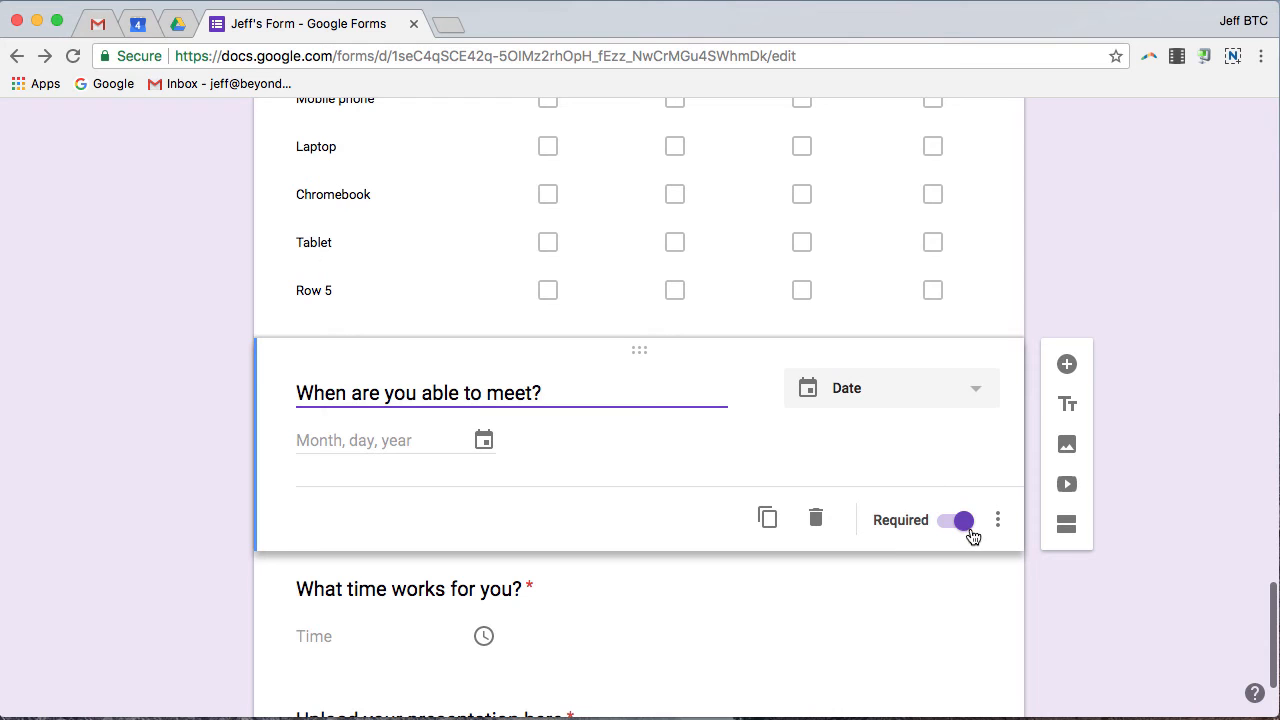
{"action": "left_click", "coordinate": [886, 319]}
{"action": "scroll", "coordinate": [846, 294], "scroll_direction": "down", "scroll_amount": 5}
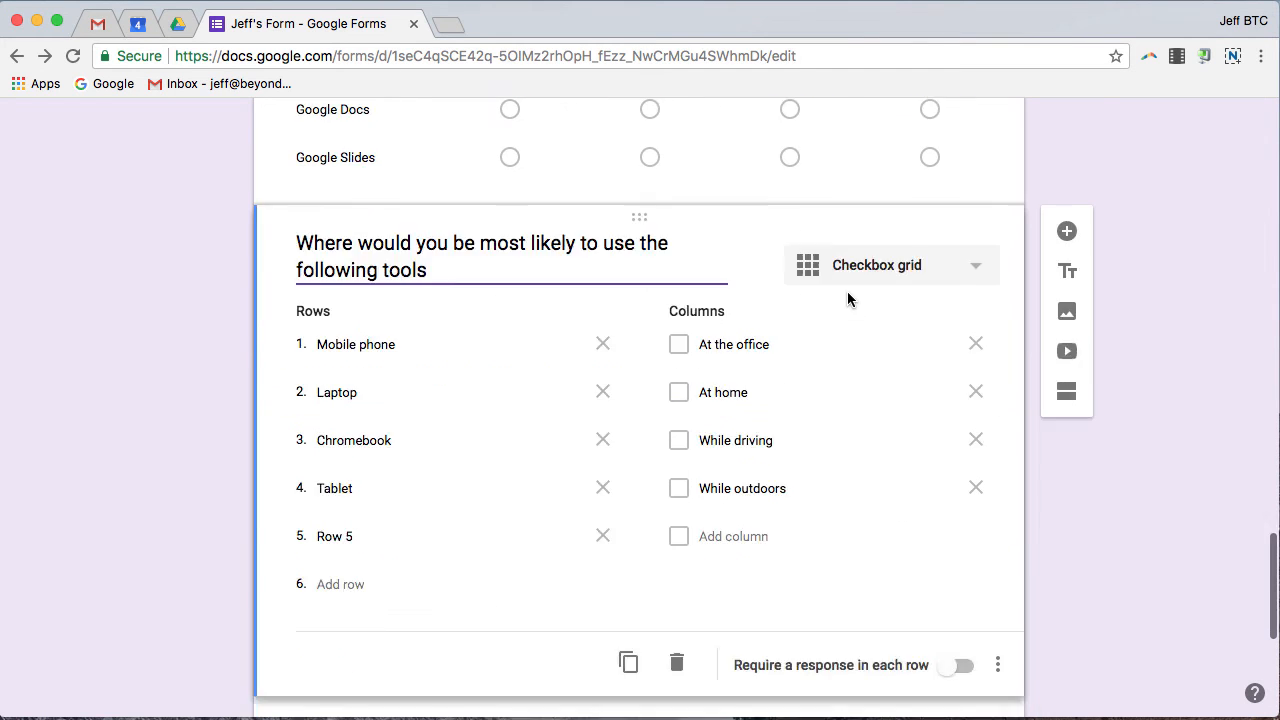
{"action": "left_click", "coordinate": [947, 258]}
Step: Check the required-response setting of the "What is your comfort level with the following tools?" grid and return to the form's beginning
{"action": "scroll", "coordinate": [752, 246], "scroll_direction": "up", "scroll_amount": 8}
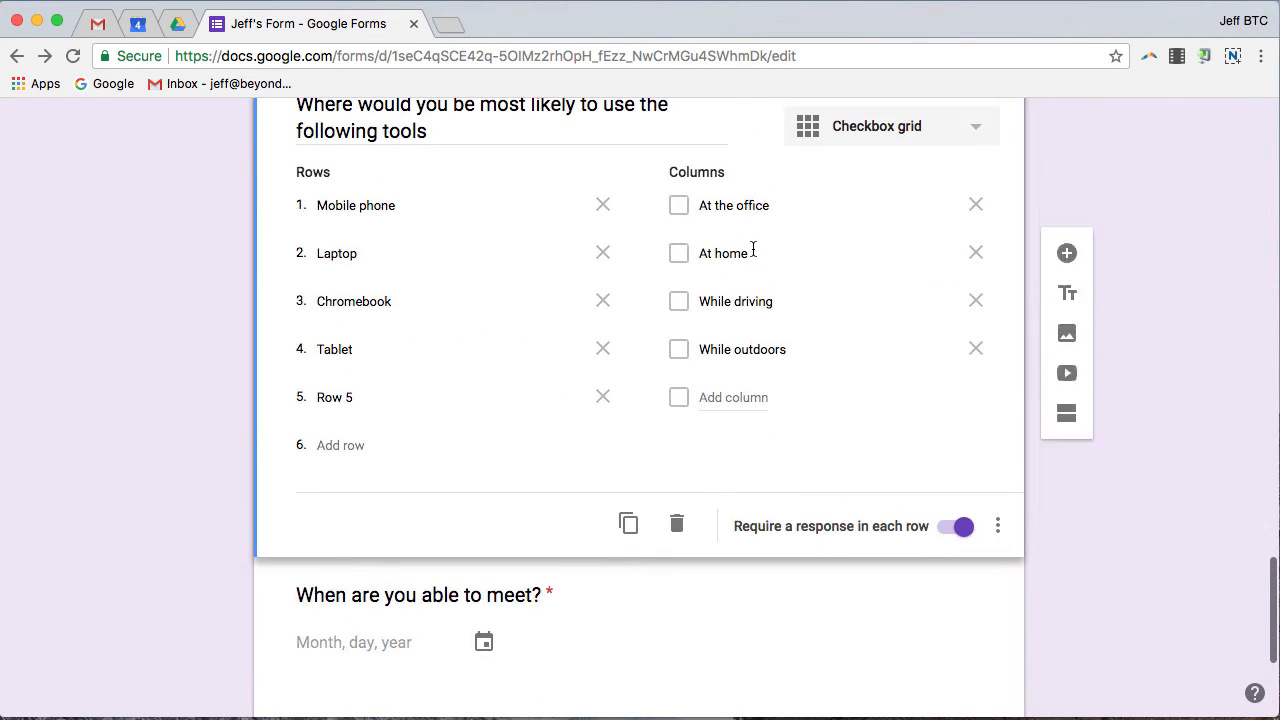
{"action": "left_click", "coordinate": [882, 500]}
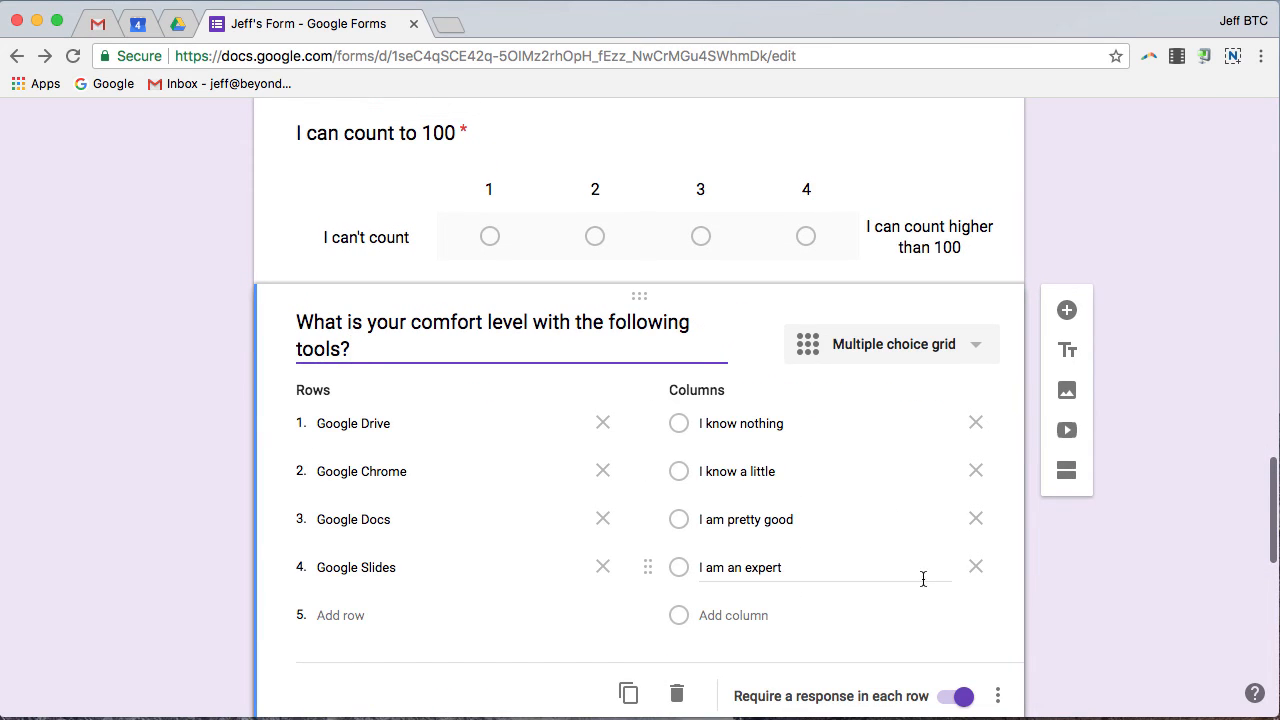
{"action": "scroll", "coordinate": [851, 490], "scroll_direction": "up", "scroll_amount": 4}
{"action": "scroll", "coordinate": [851, 483], "scroll_direction": "up", "scroll_amount": 15}
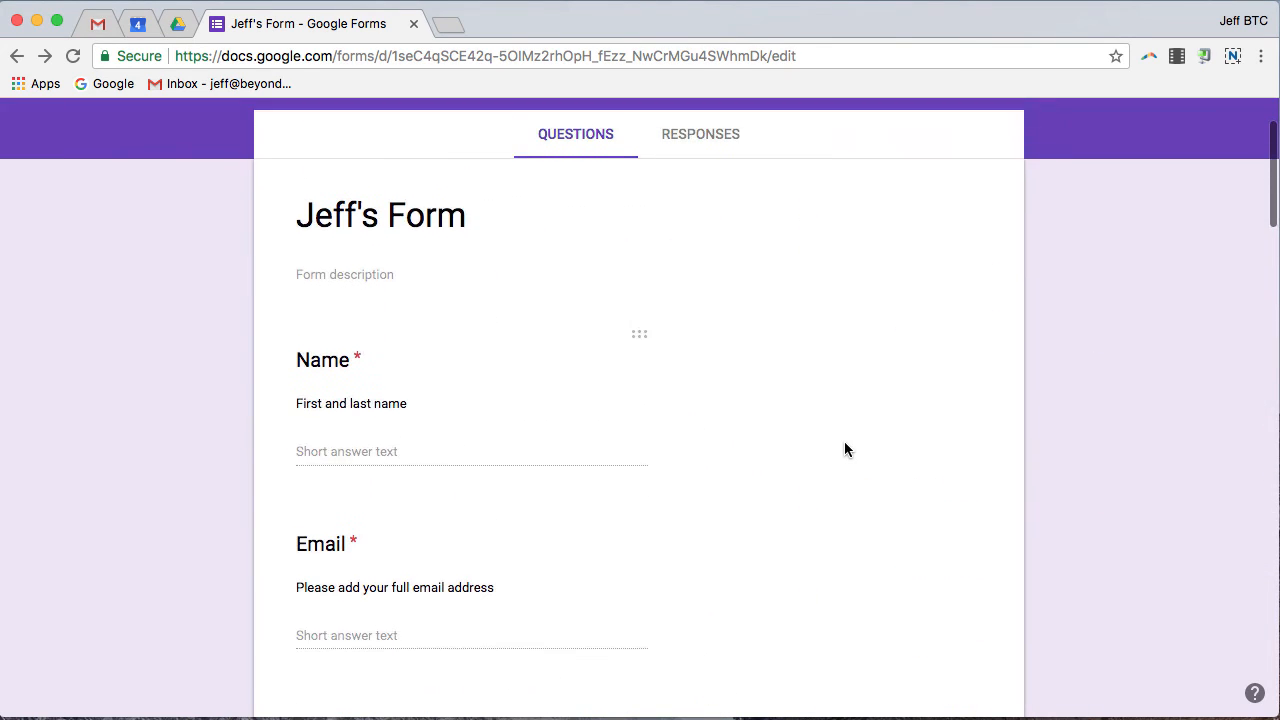